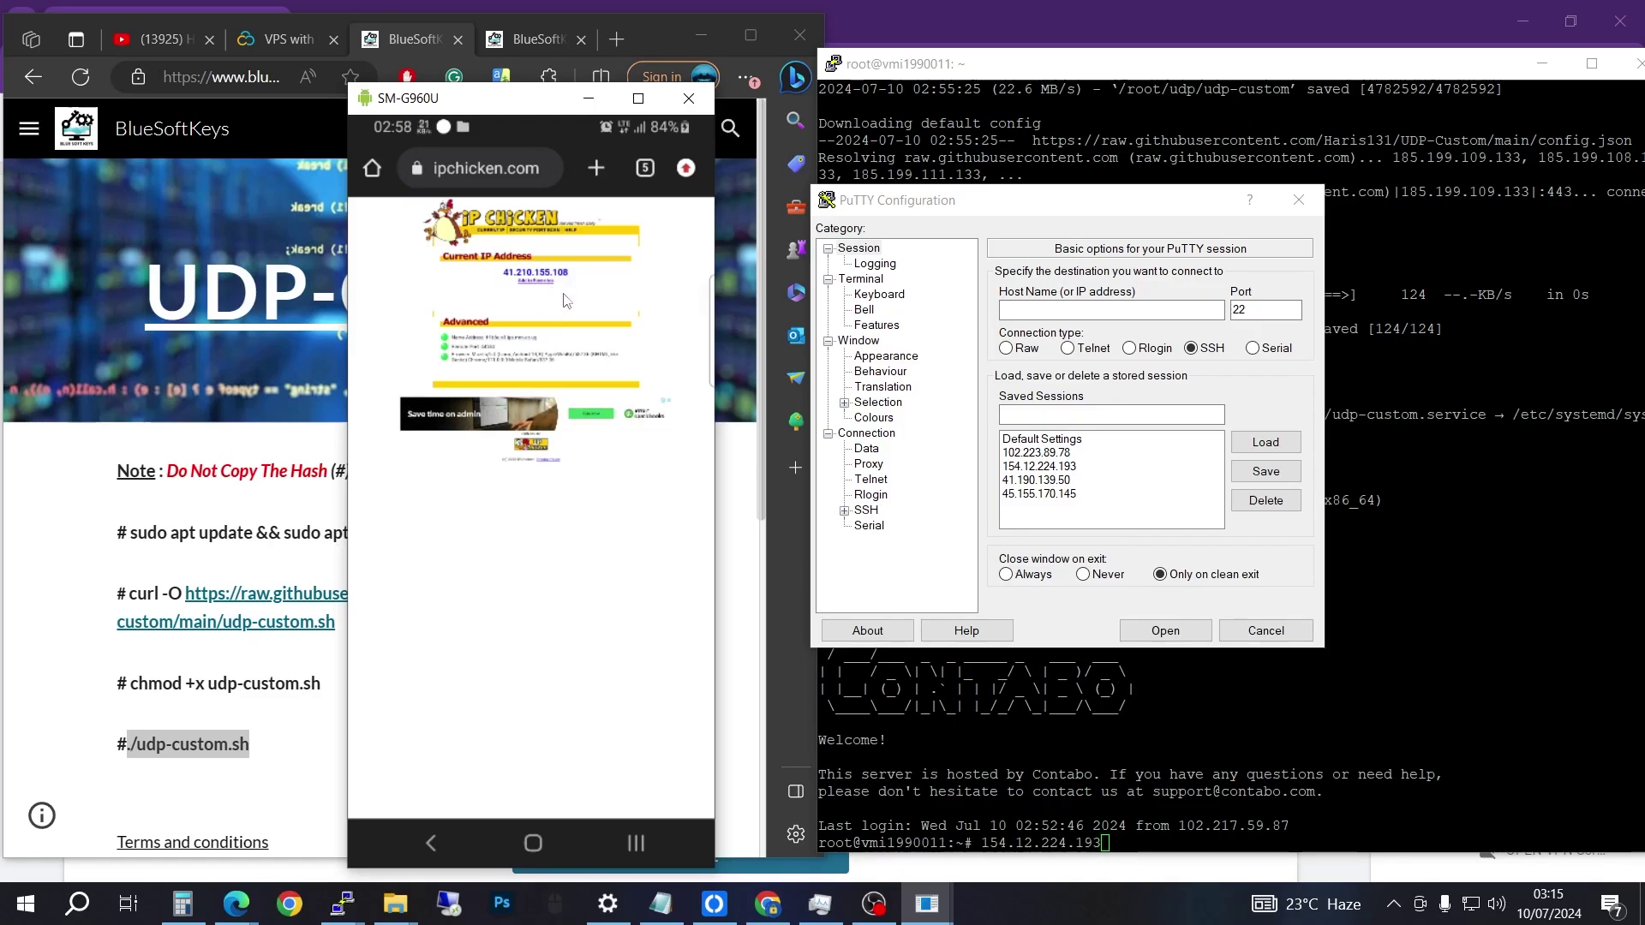
Connect the UDP Custom tunnel in HTTP Custom, then refresh ipchicken.com in the phone browser
{"action": "right_click", "coordinate": [558, 457]}
{"action": "left_click", "coordinate": [532, 481]}
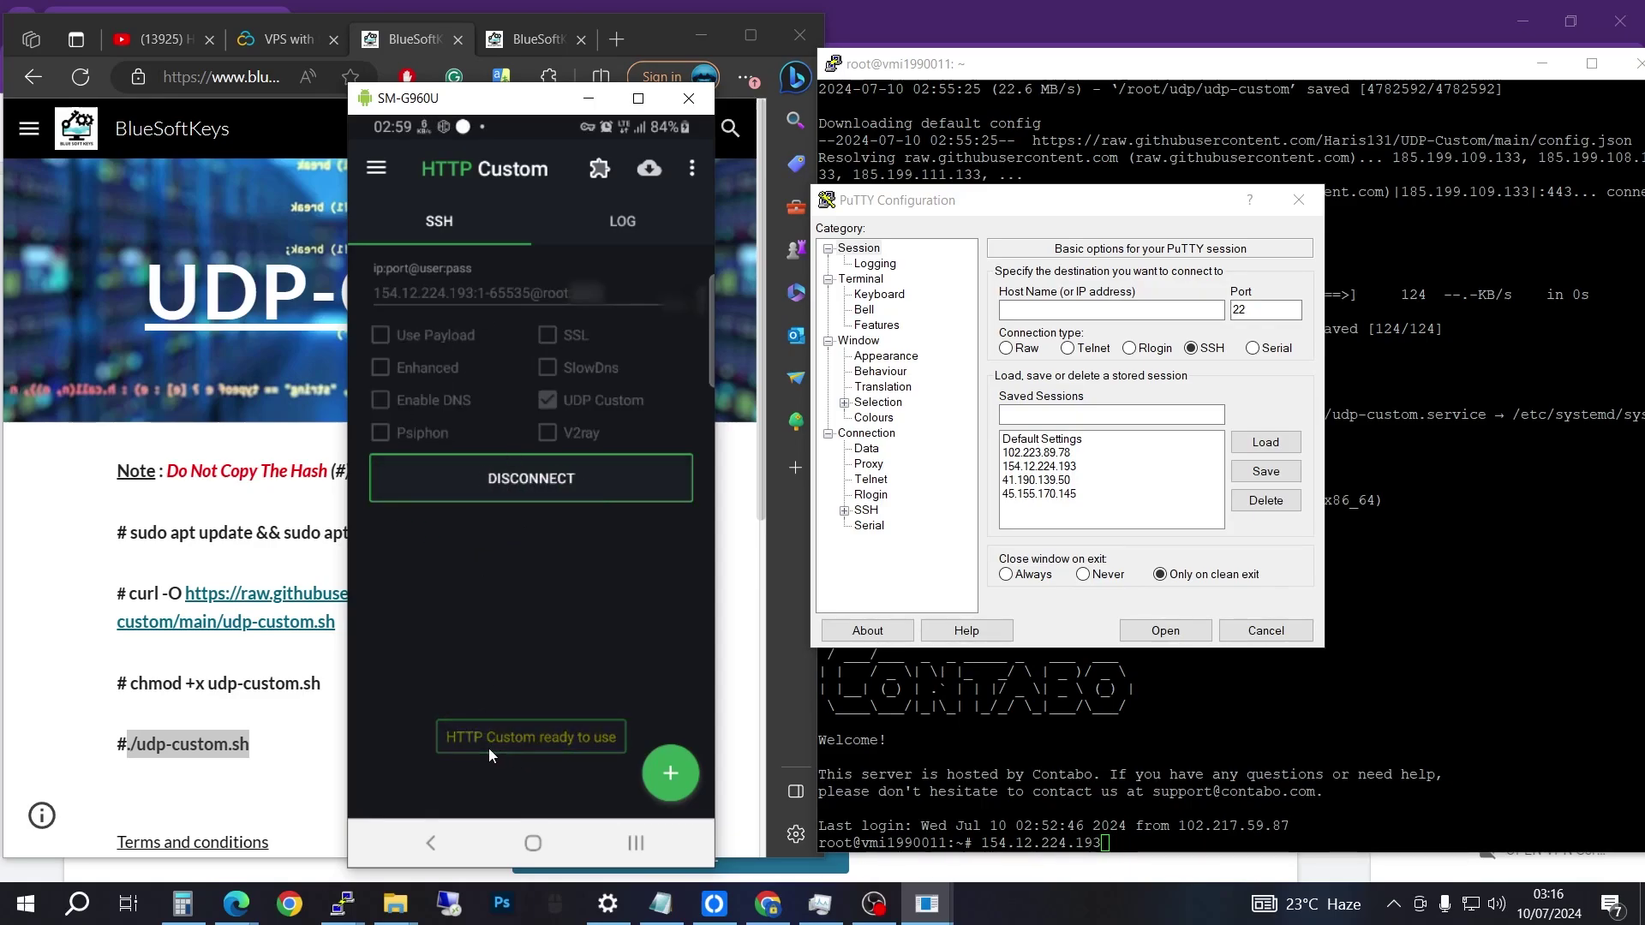
{"action": "left_click", "coordinate": [533, 843]}
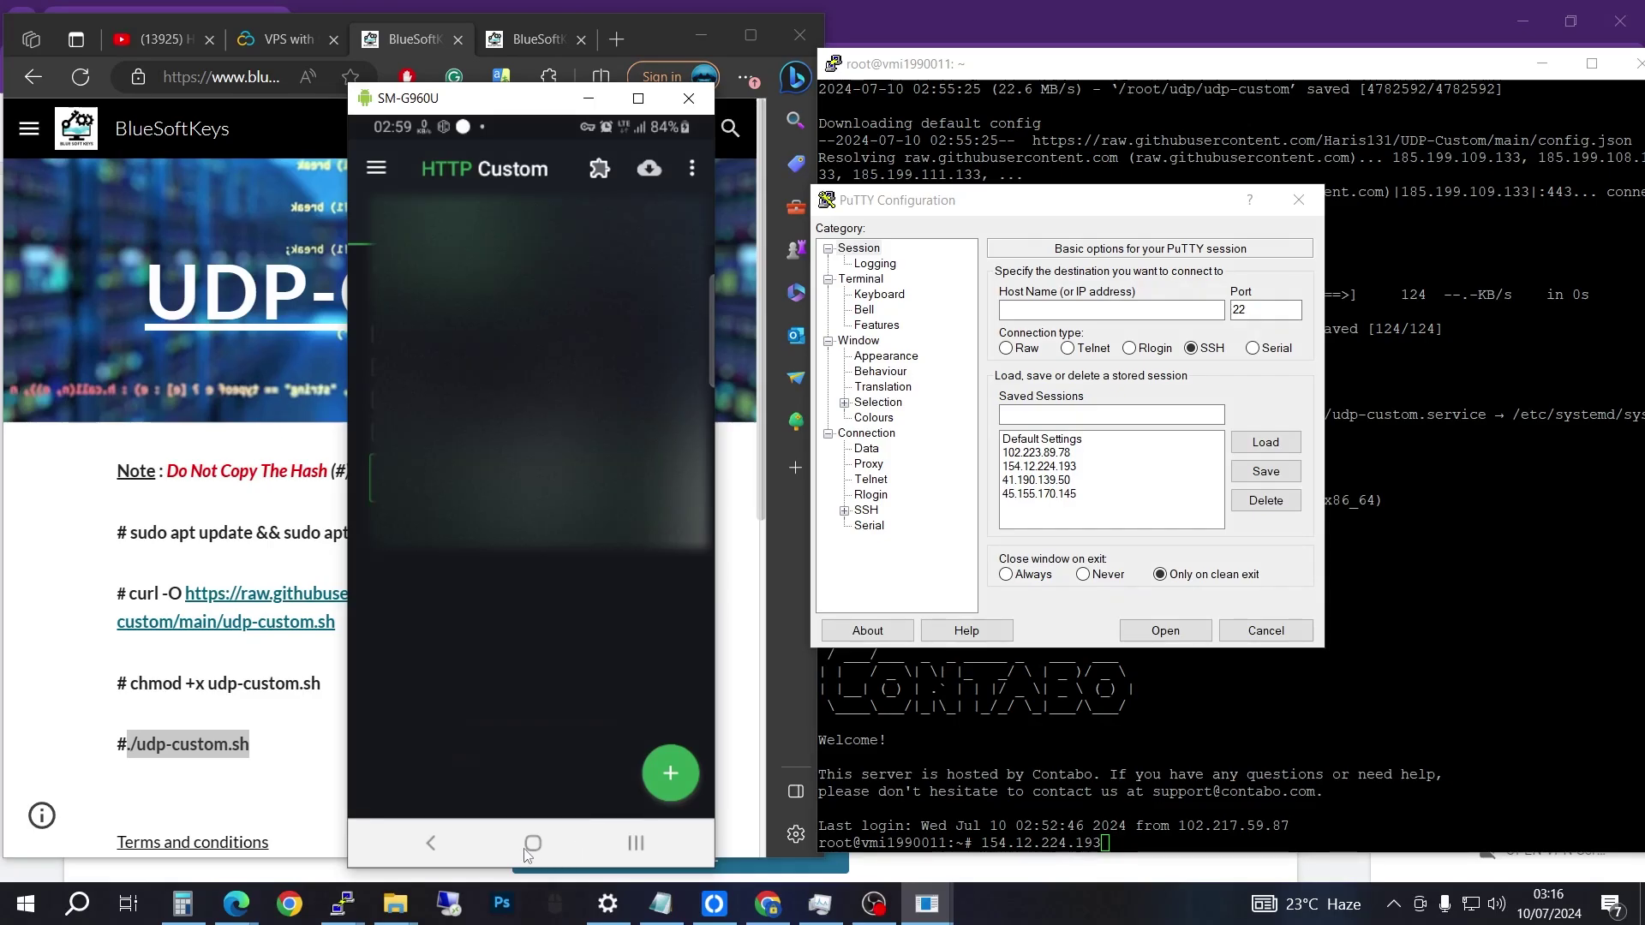
{"action": "left_click", "coordinate": [634, 853]}
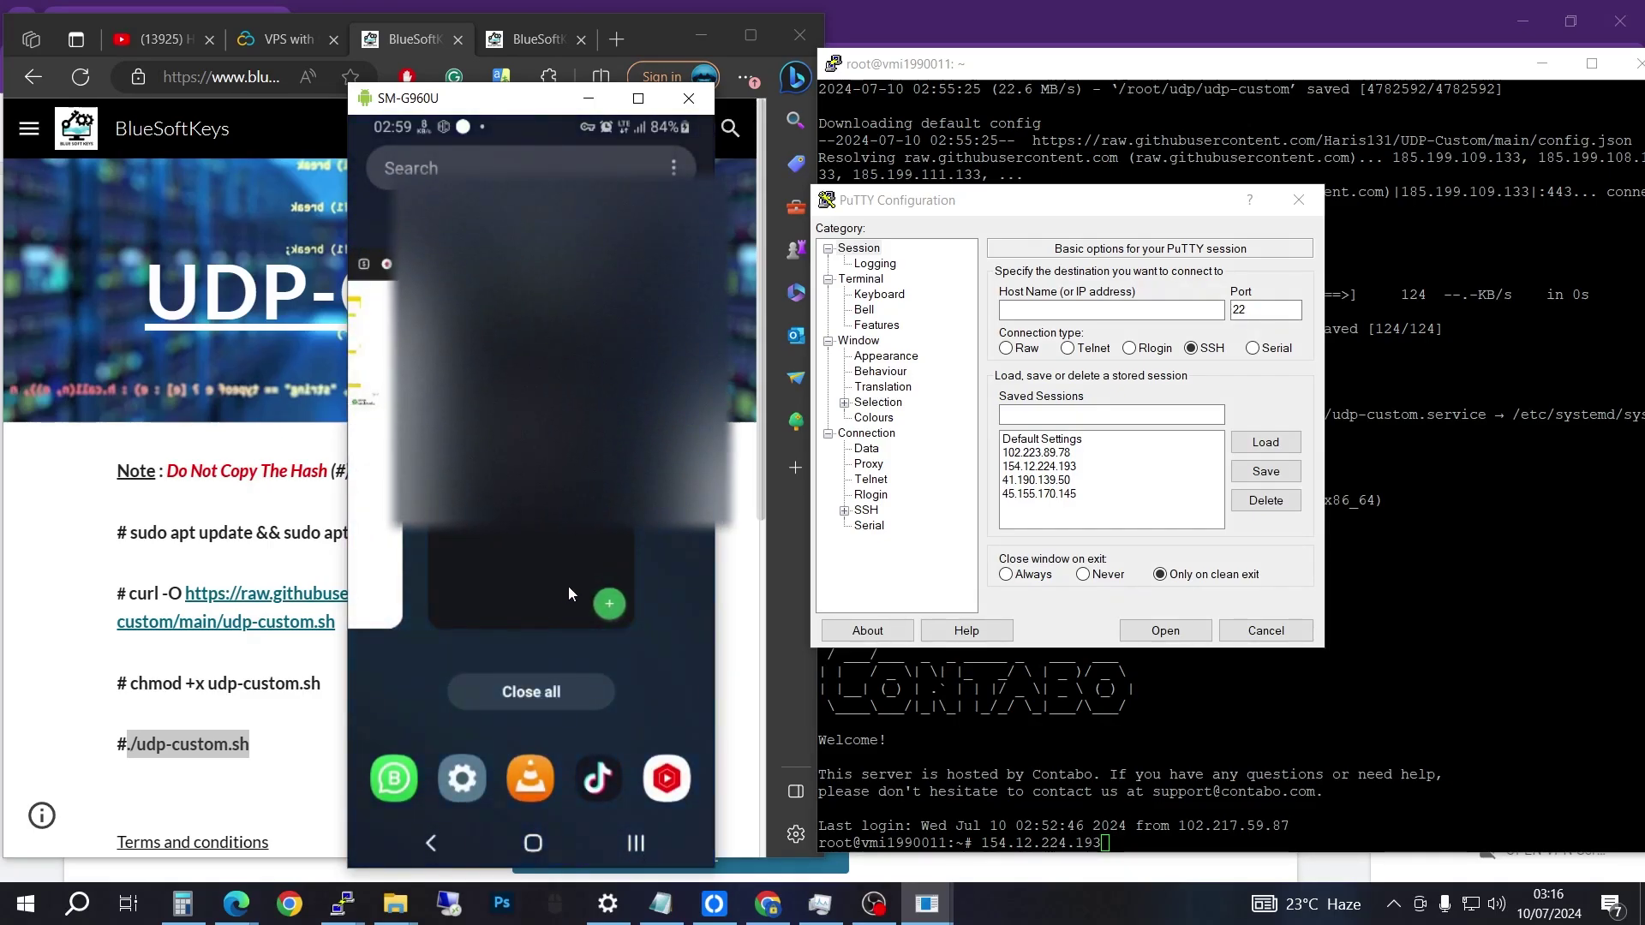
{"action": "left_click", "coordinate": [568, 586]}
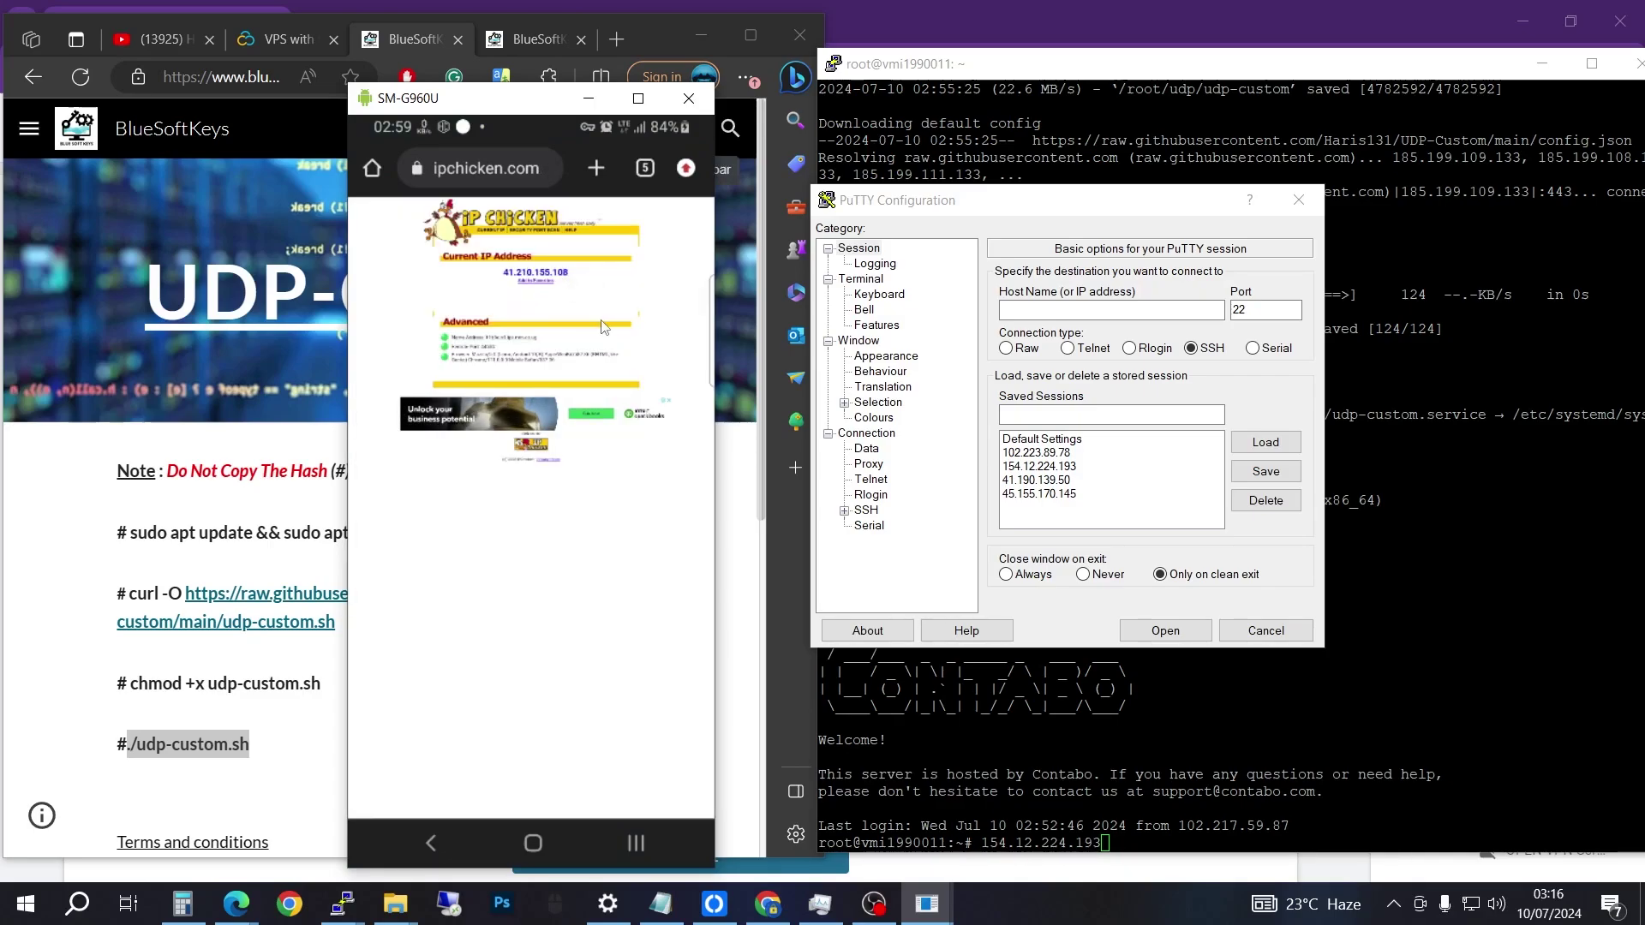
{"action": "left_click_drag", "start_coordinate": [625, 323], "coordinate": [619, 617]}
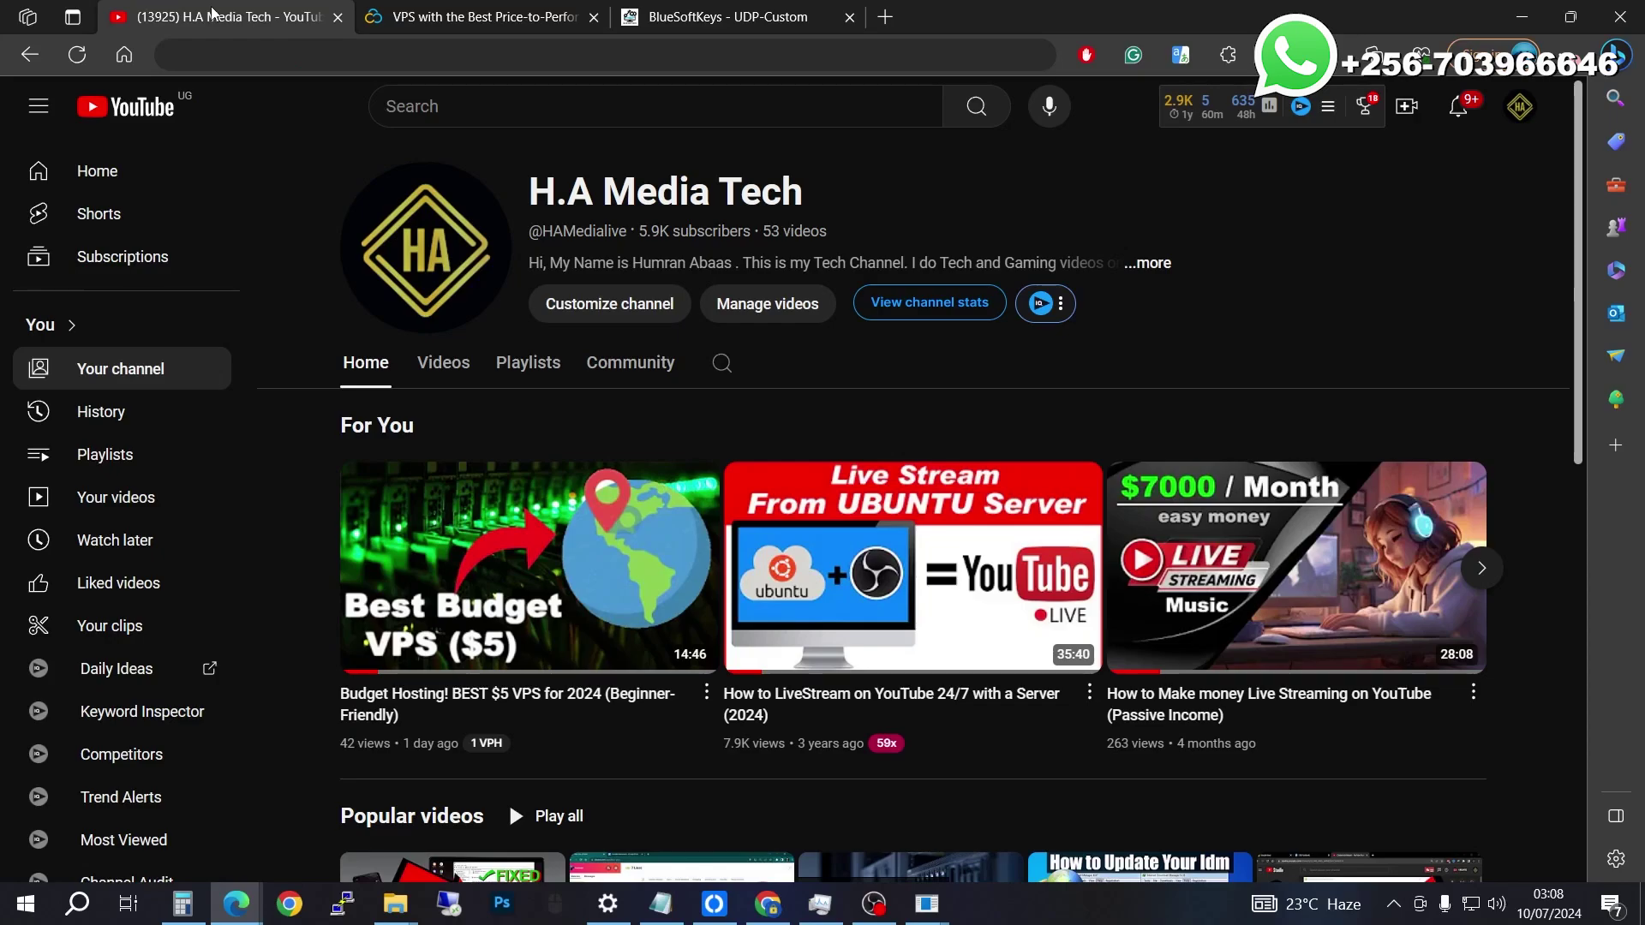
Scroll through Contabo's cloud VPS pricing plans, then switch to the BlueSoftKeys UDP-Custom commands tab
{"action": "left_click", "coordinate": [486, 11]}
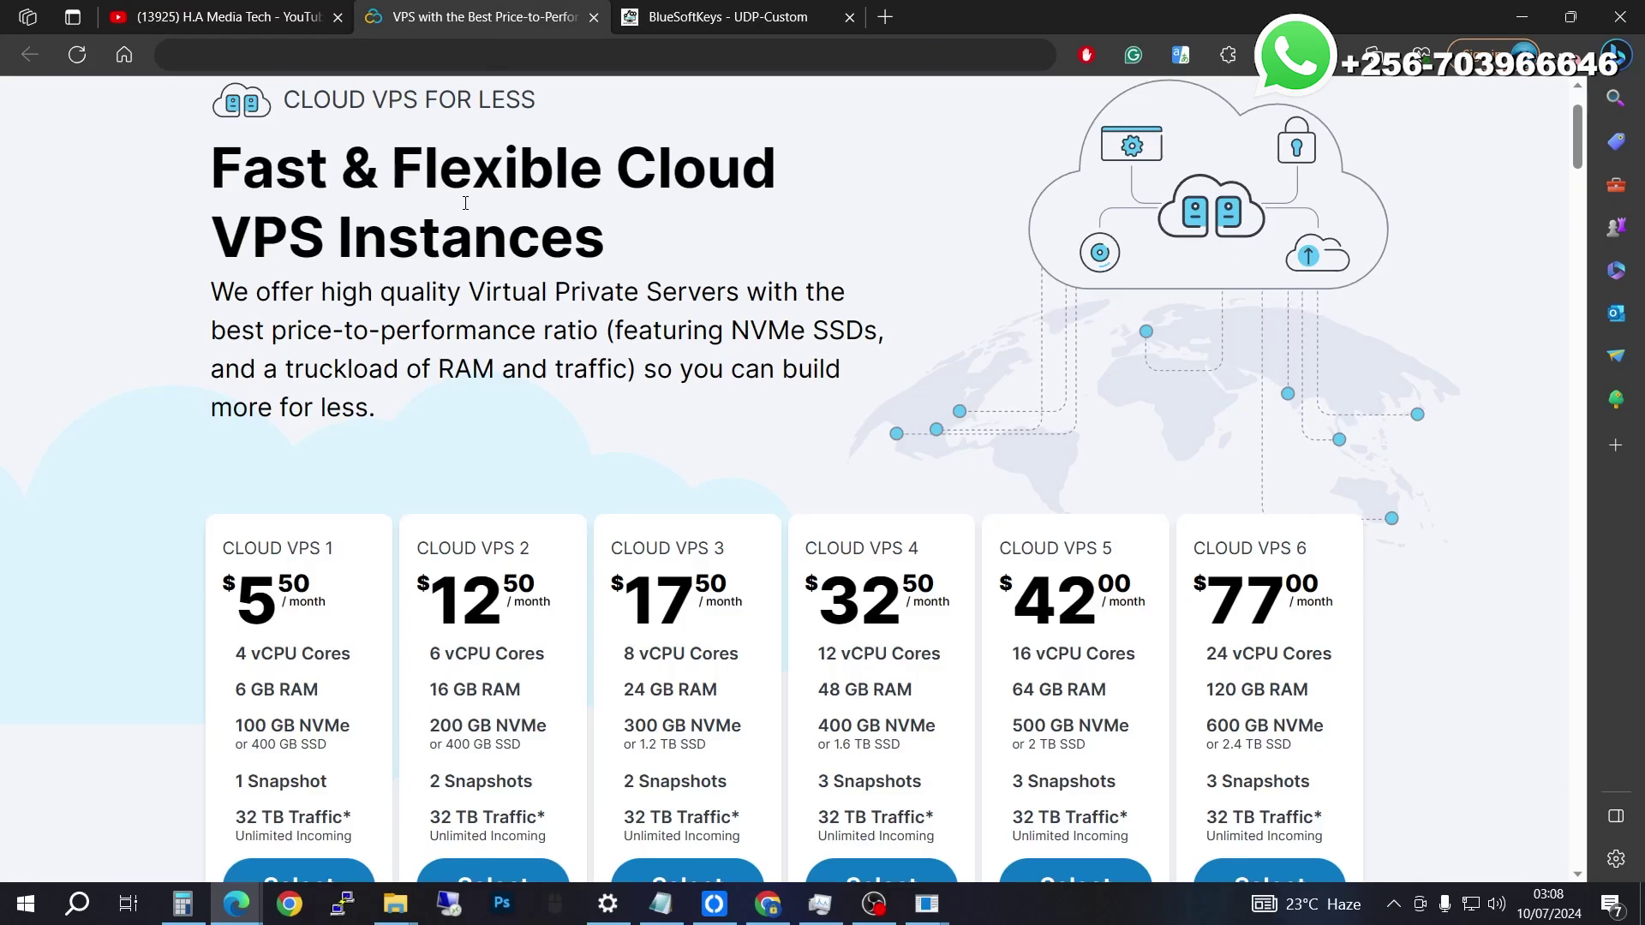
{"action": "scroll", "coordinate": [439, 334], "scroll_direction": "down", "scroll_amount": 1}
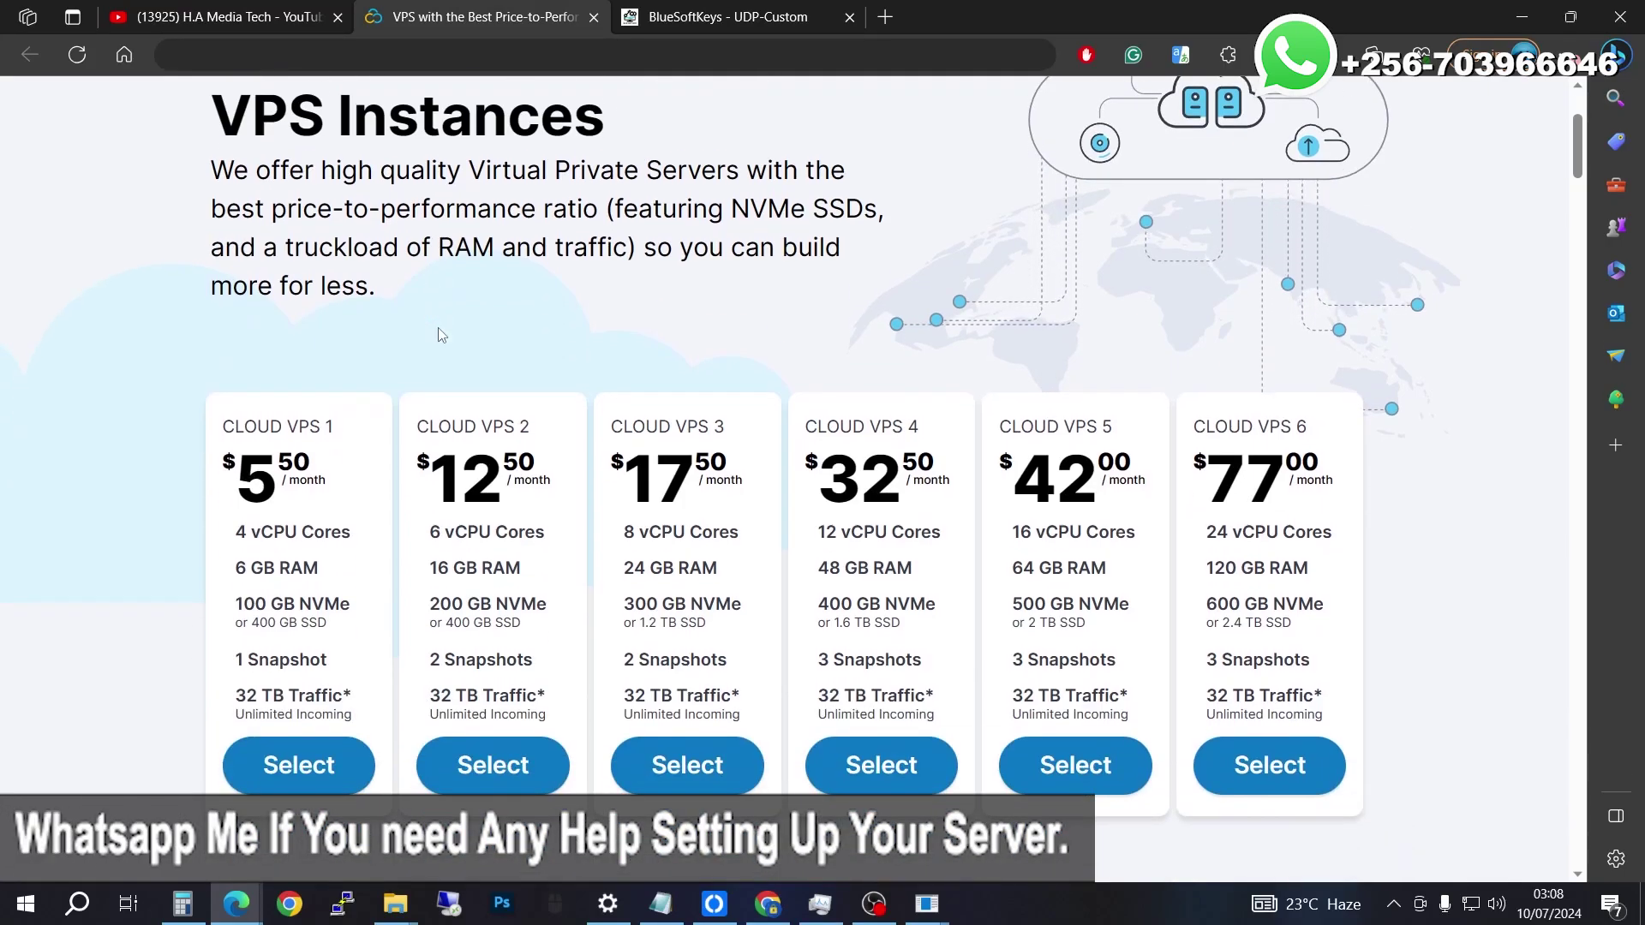
{"action": "left_click", "coordinate": [180, 13]}
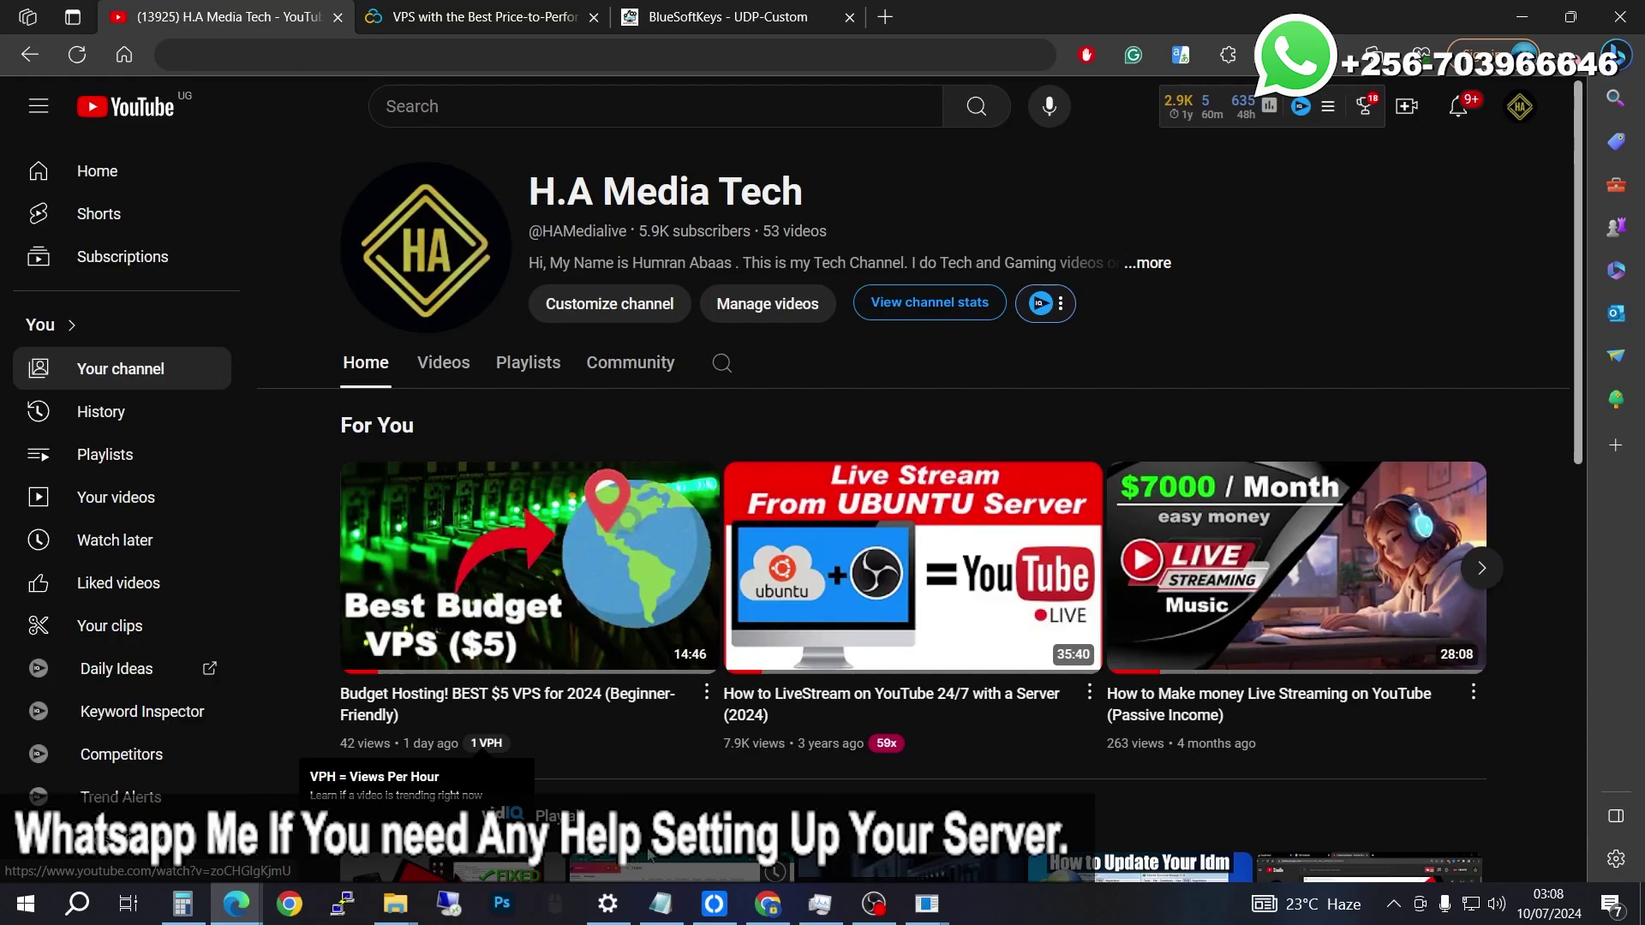
{"action": "mouse_move", "coordinate": [540, 668]}
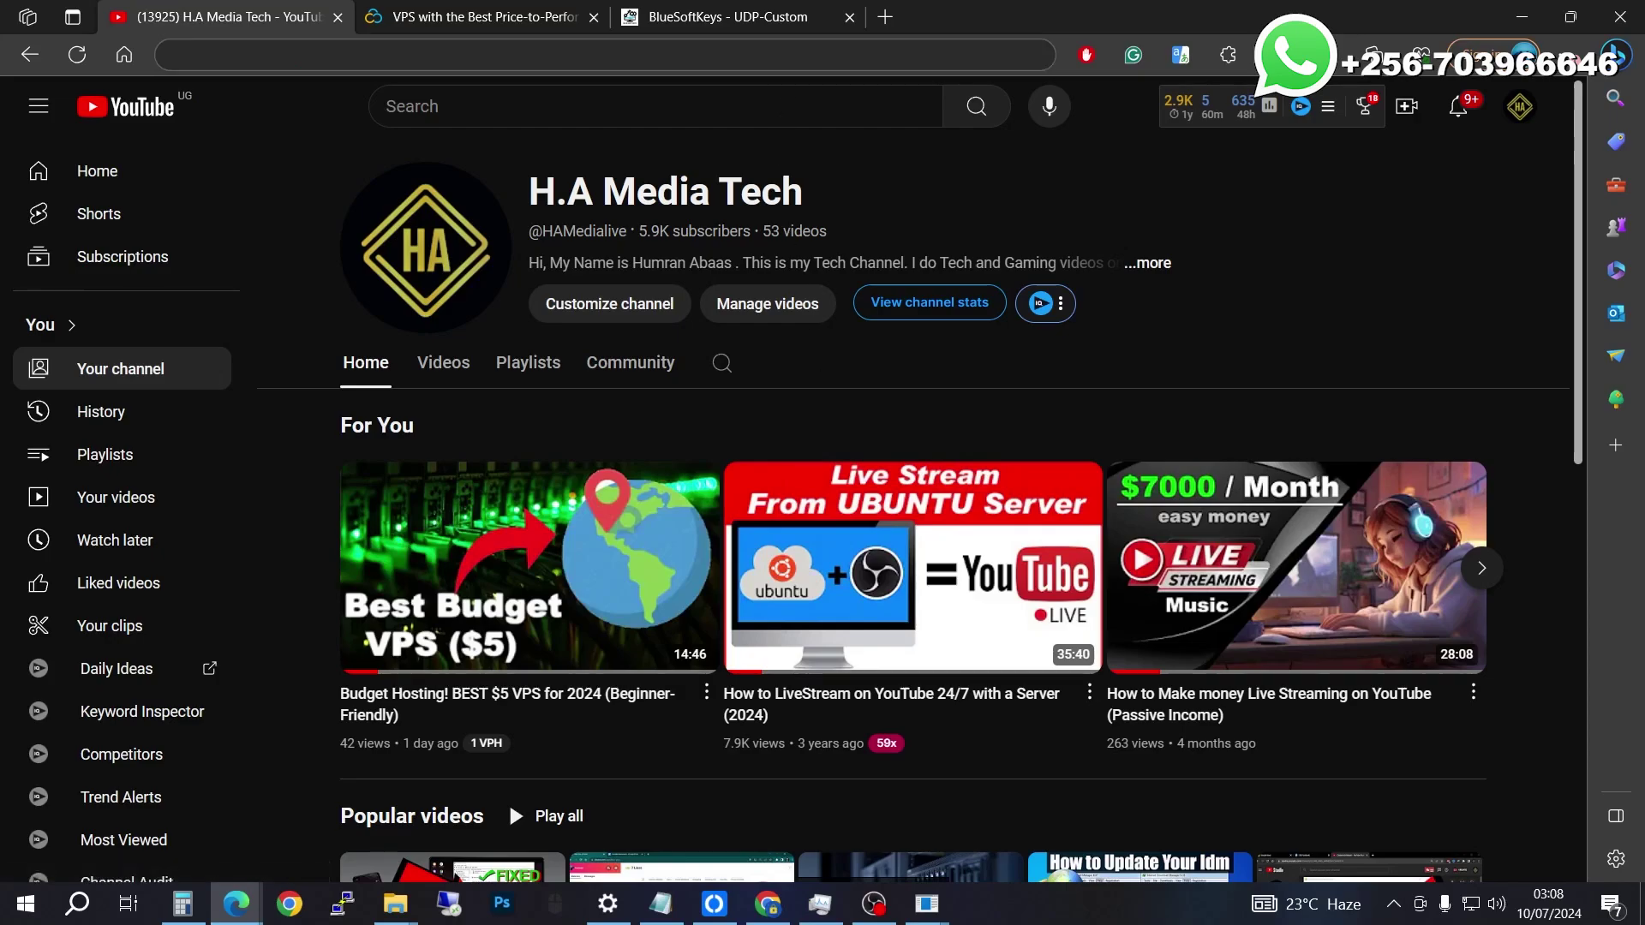
{"action": "left_click", "coordinate": [747, 8]}
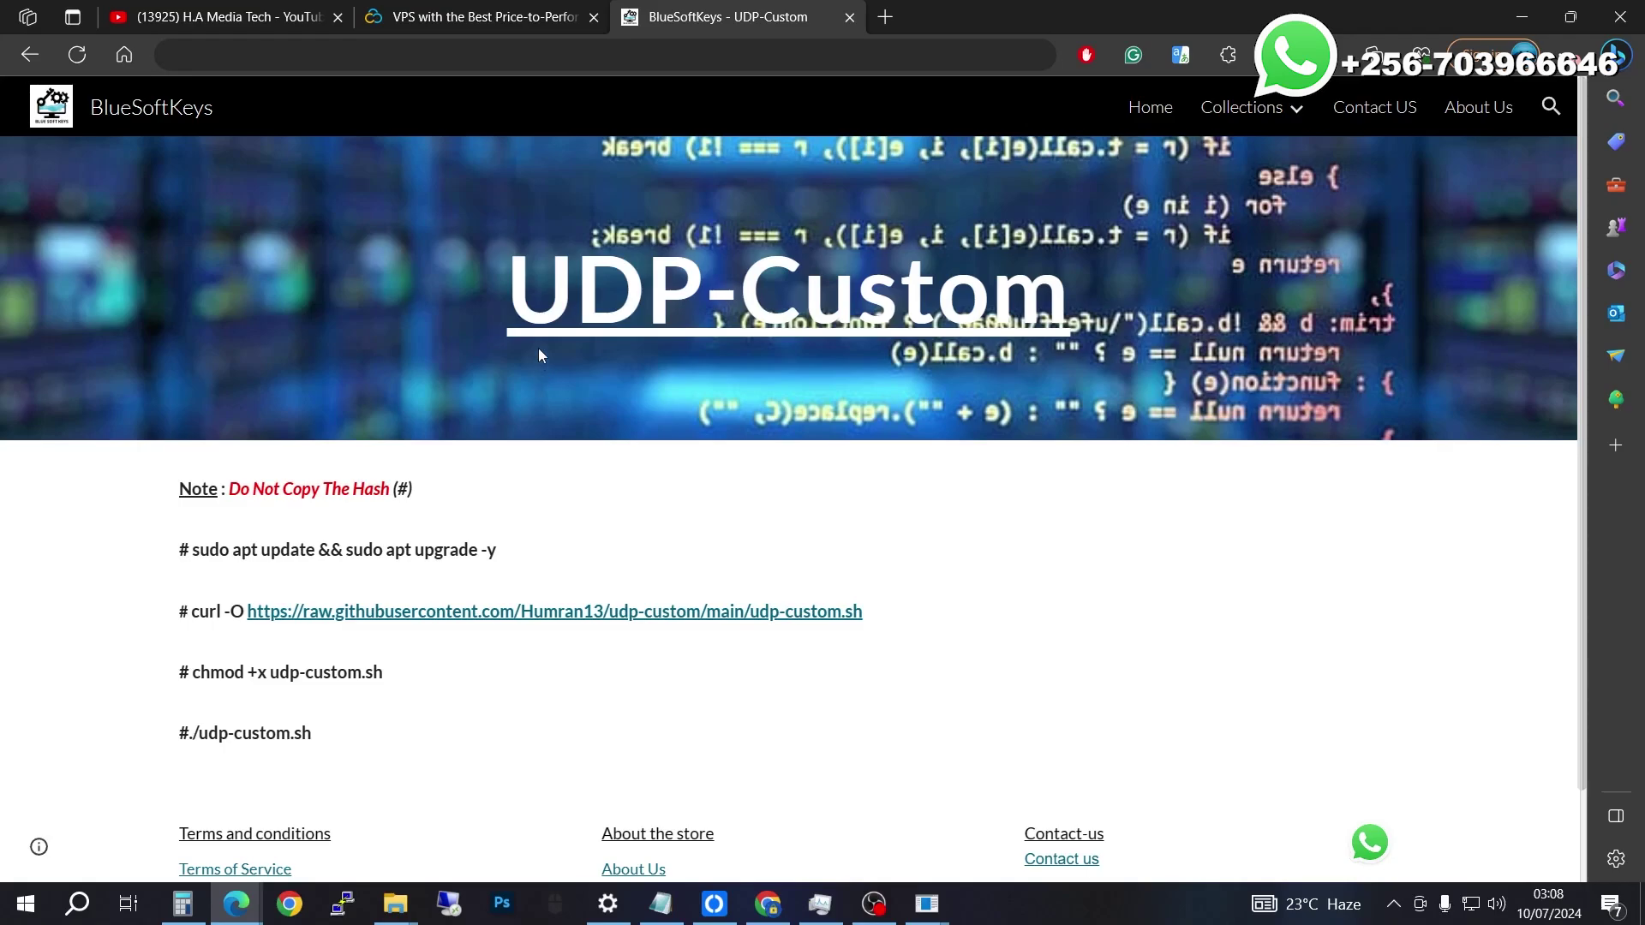
Open BlueSoftKeys' Collections page in a new tab
{"action": "left_click", "coordinate": [382, 27]}
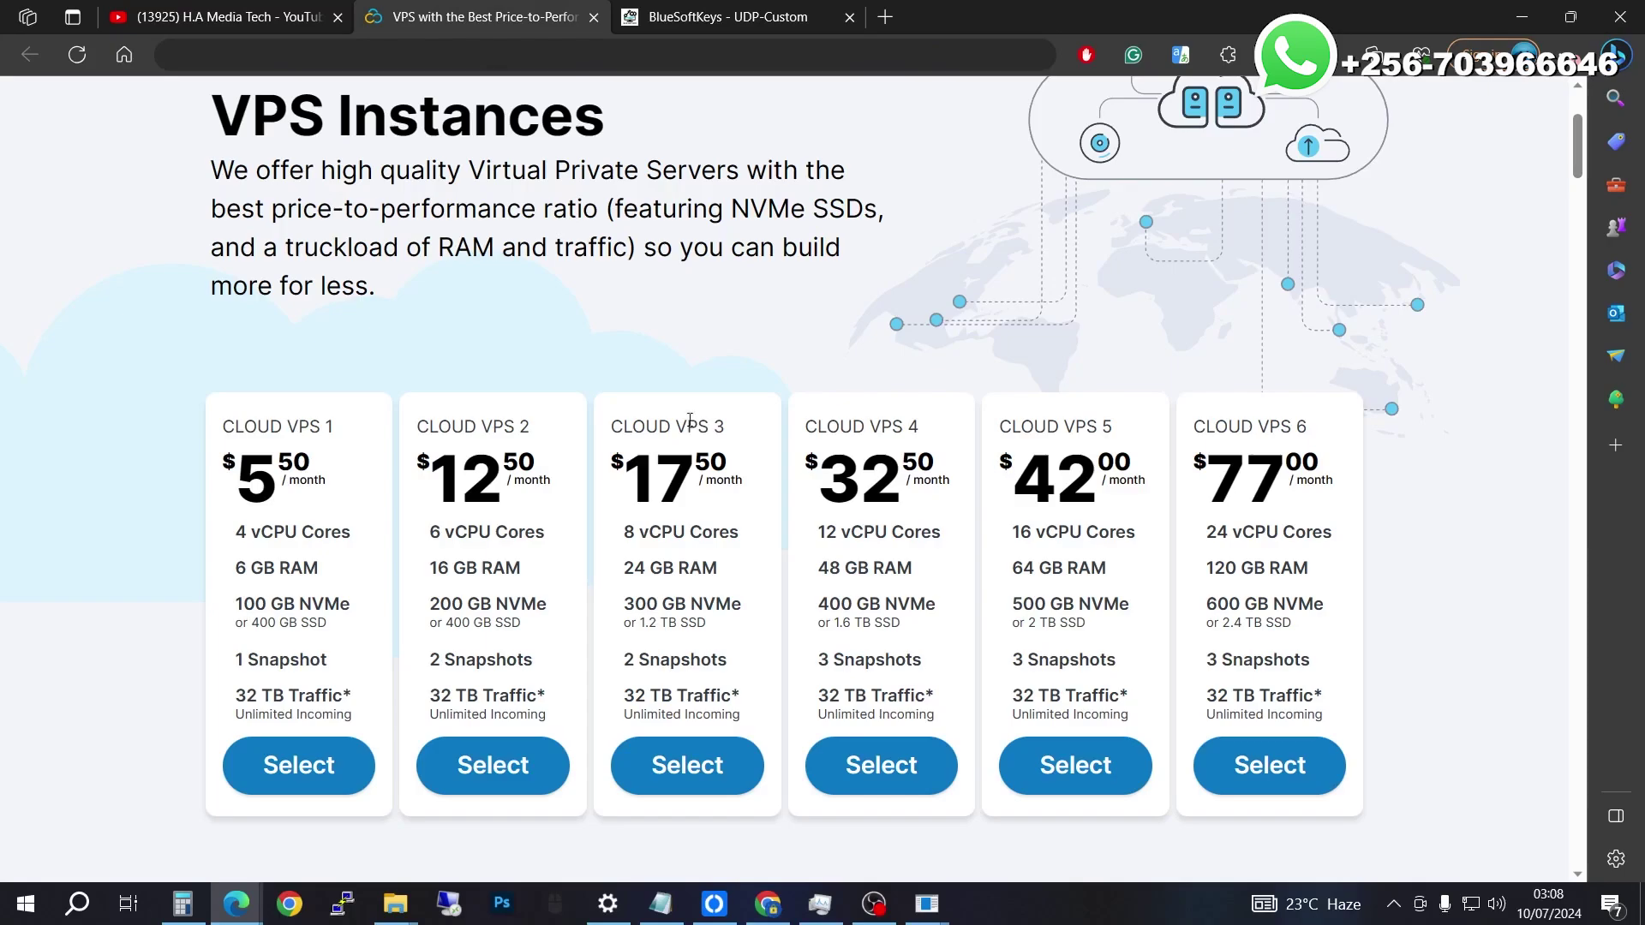
{"action": "left_click", "coordinate": [765, 16]}
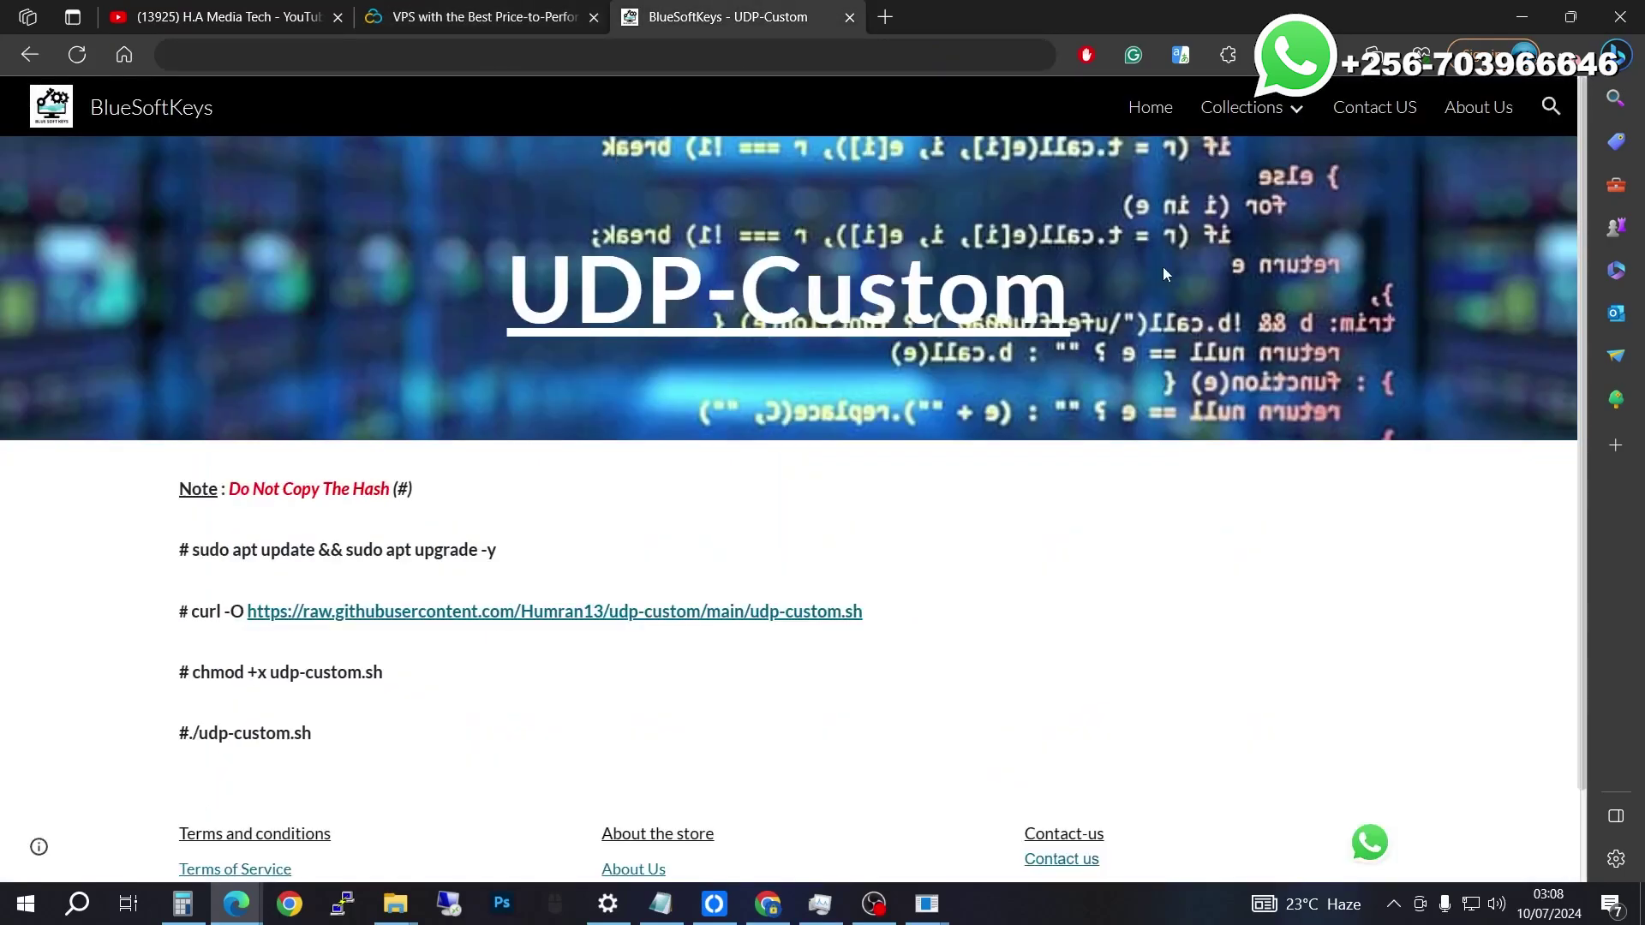
{"action": "right_click", "coordinate": [1250, 117]}
{"action": "left_click", "coordinate": [1324, 129]}
{"action": "left_click", "coordinate": [940, 10]}
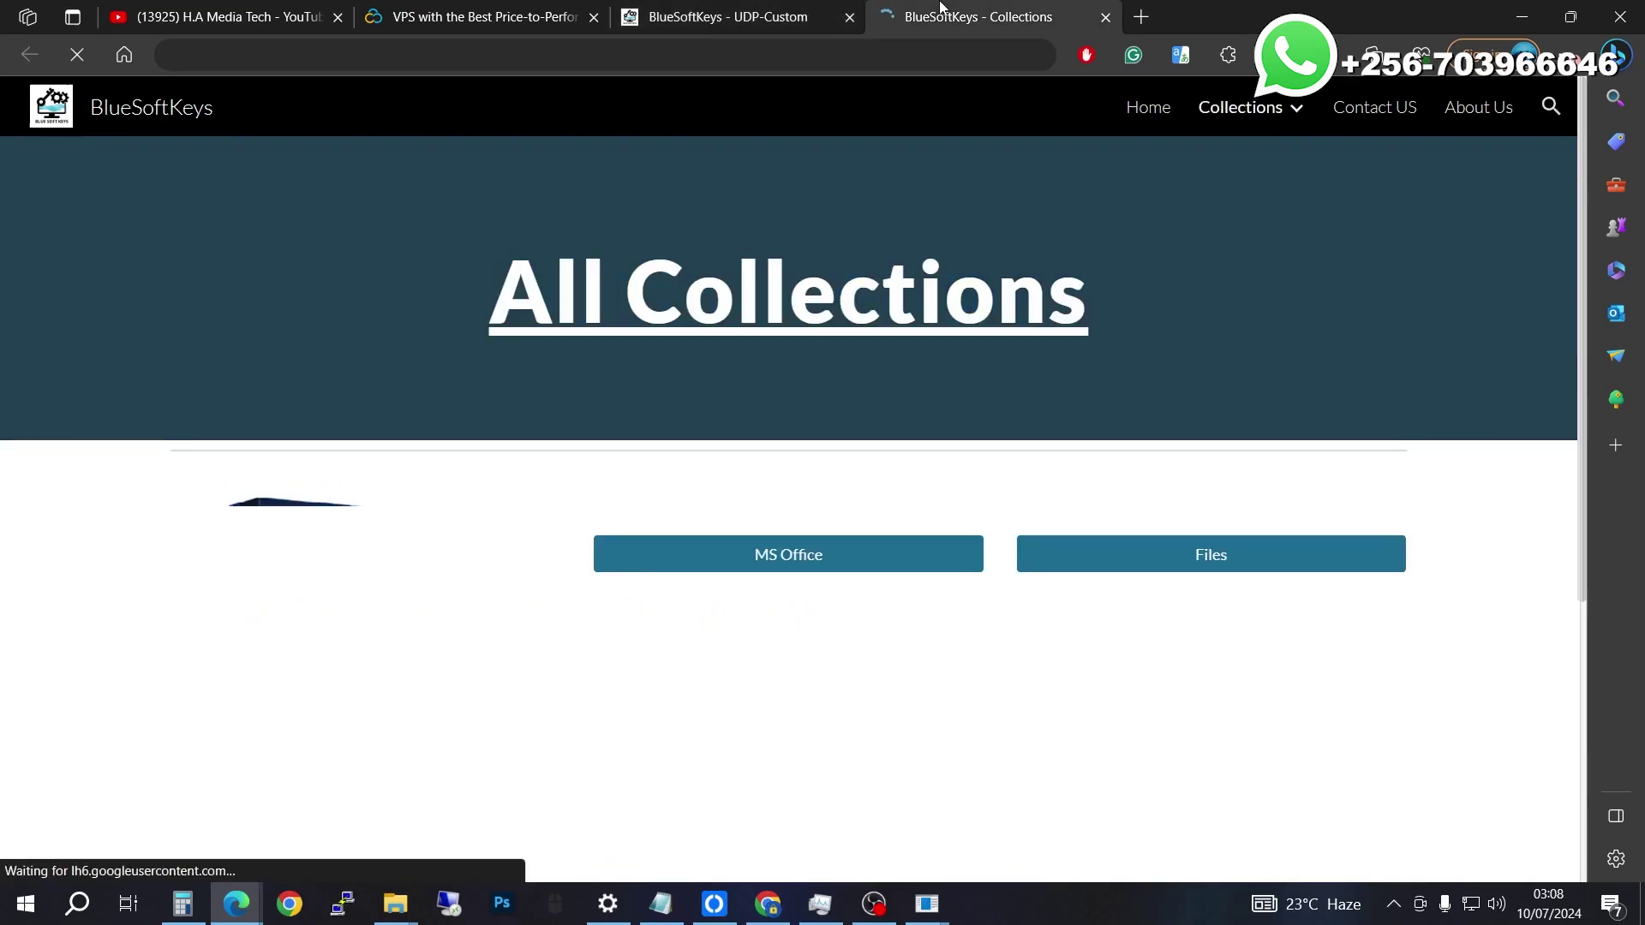
{"action": "scroll", "coordinate": [1210, 369], "scroll_direction": "down", "scroll_amount": 3}
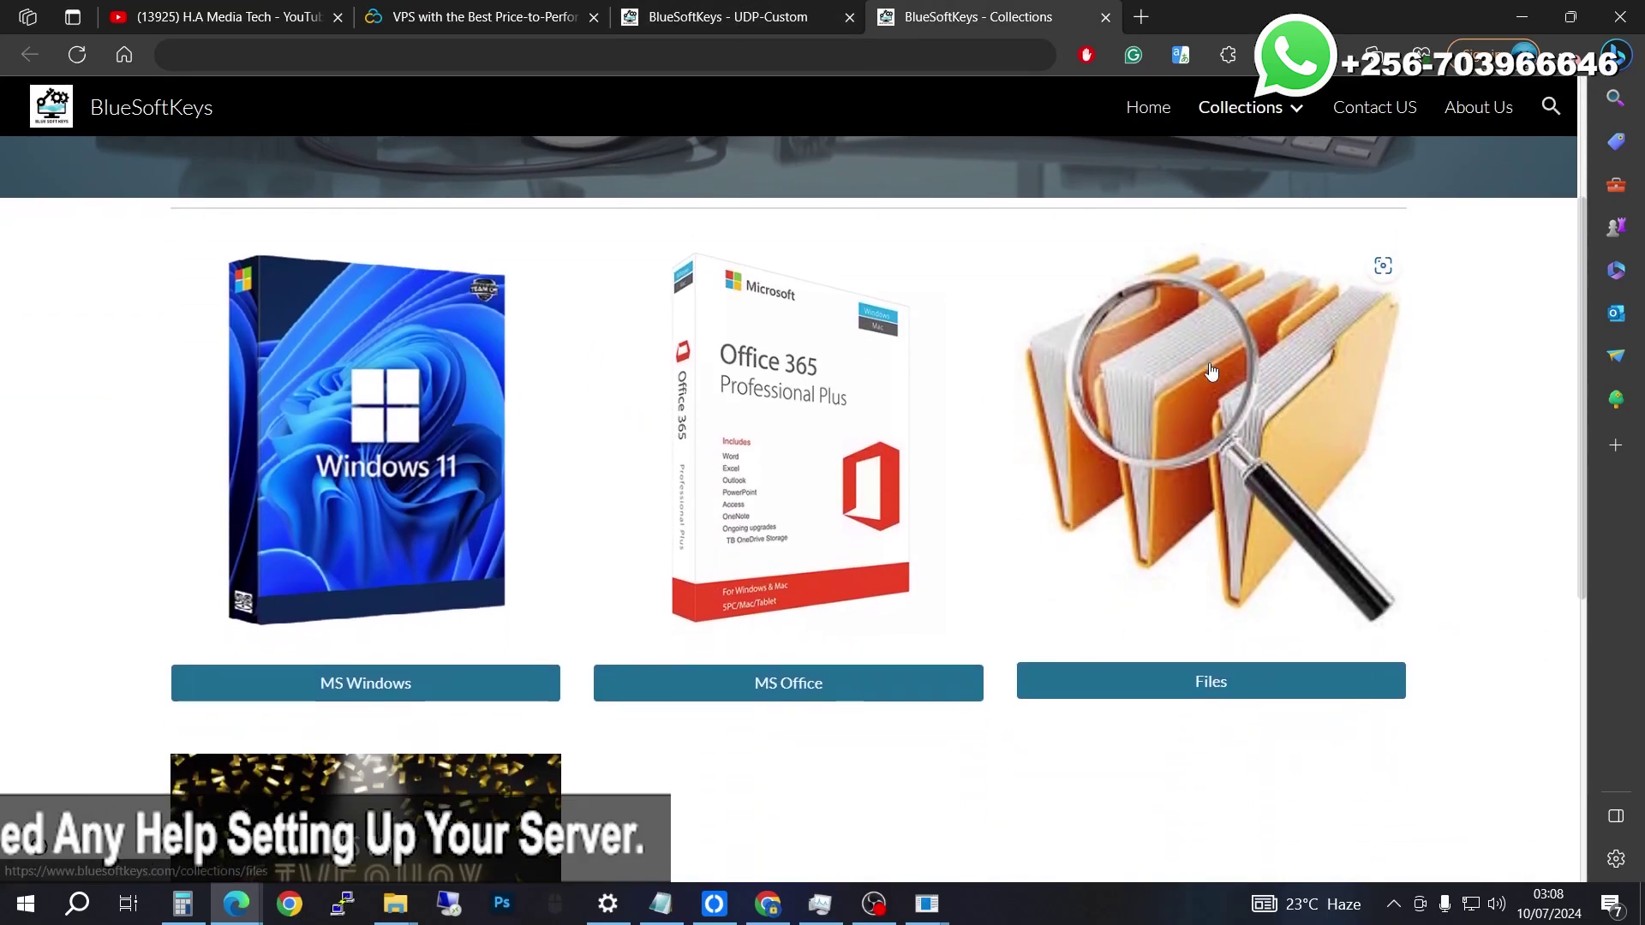
Open the Files collection's Software Downloads page and scroll down to PuTTY
{"action": "left_click", "coordinate": [1256, 680]}
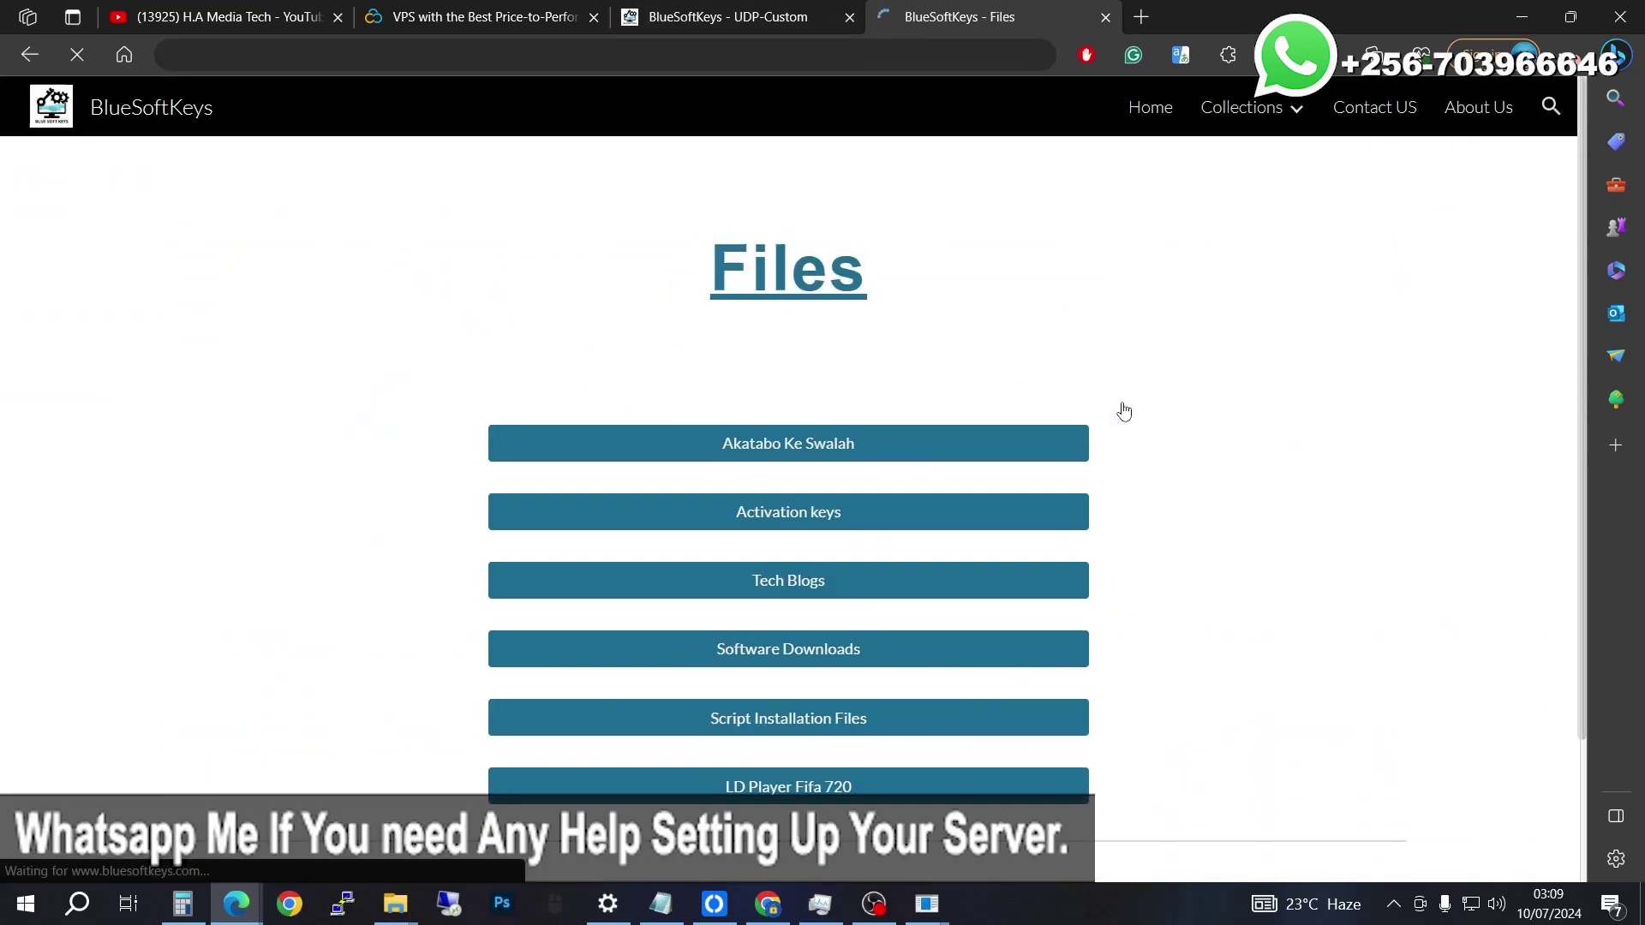
{"action": "scroll", "coordinate": [1112, 422], "scroll_direction": "down", "scroll_amount": 2}
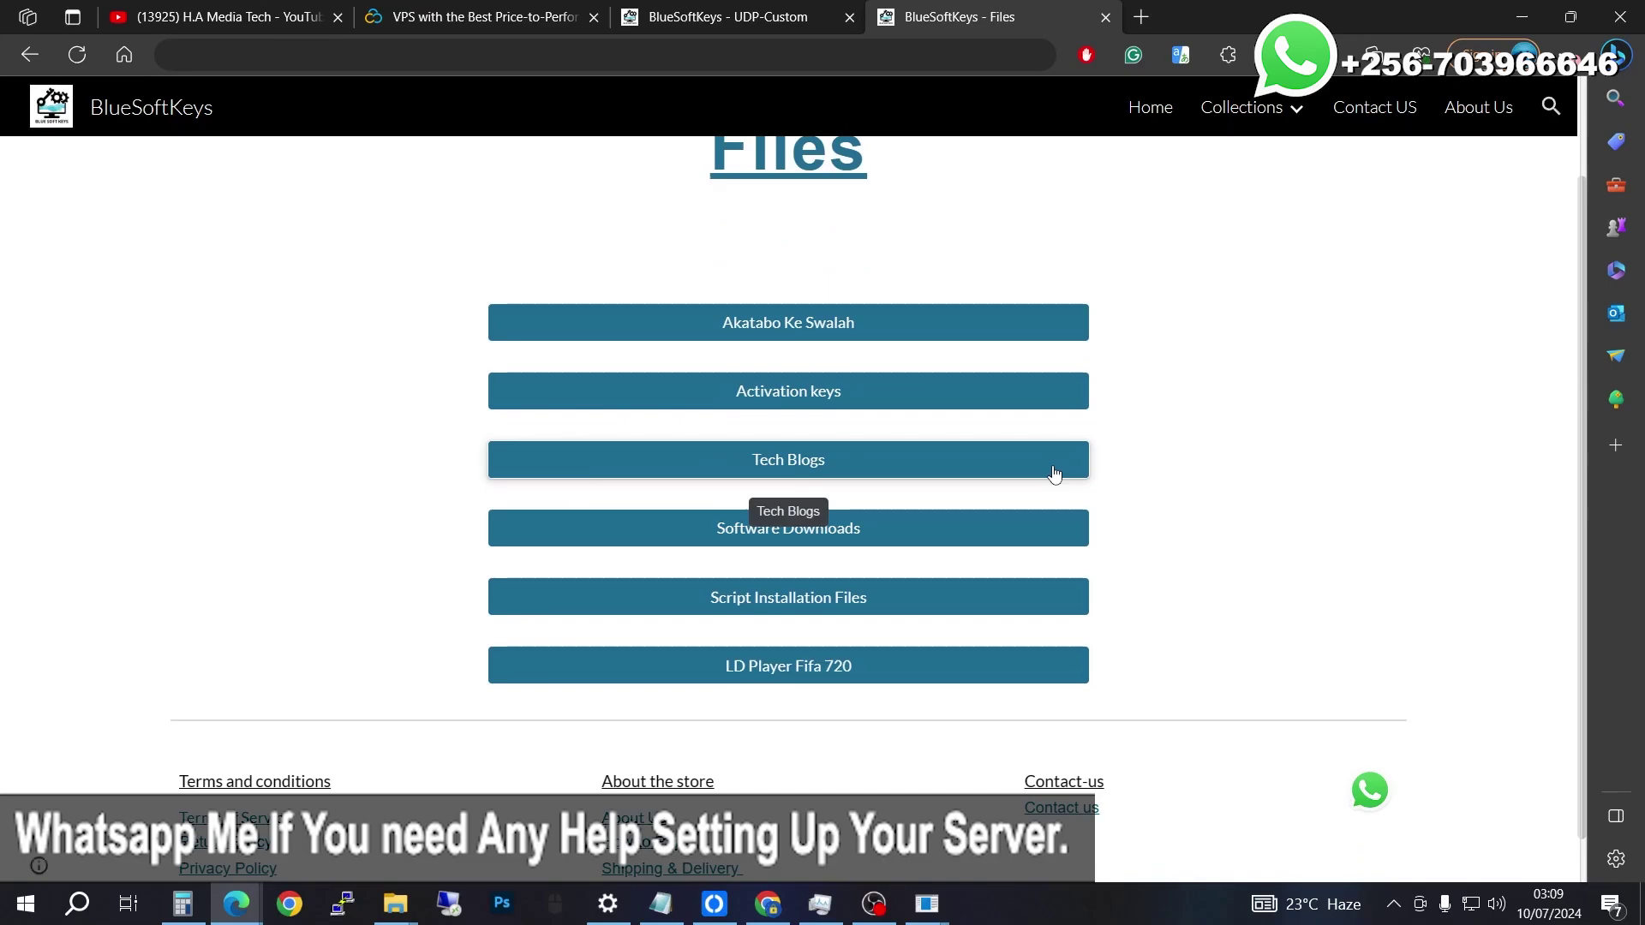
{"action": "left_click", "coordinate": [869, 536]}
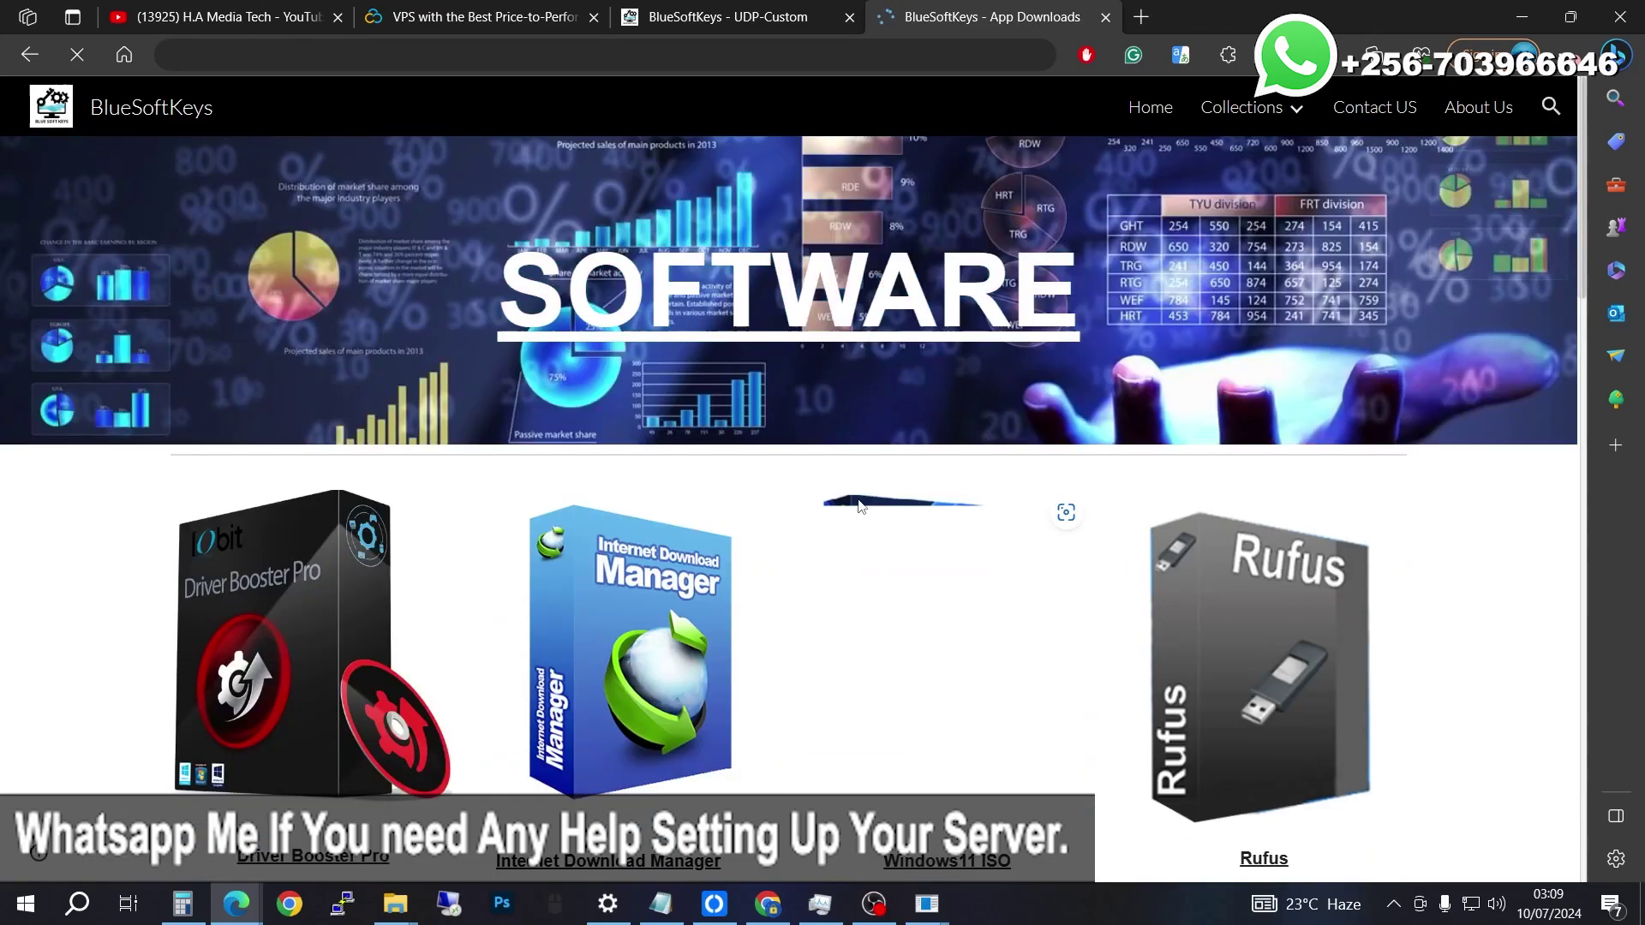
{"action": "scroll", "coordinate": [1037, 553], "scroll_direction": "down", "scroll_amount": 8}
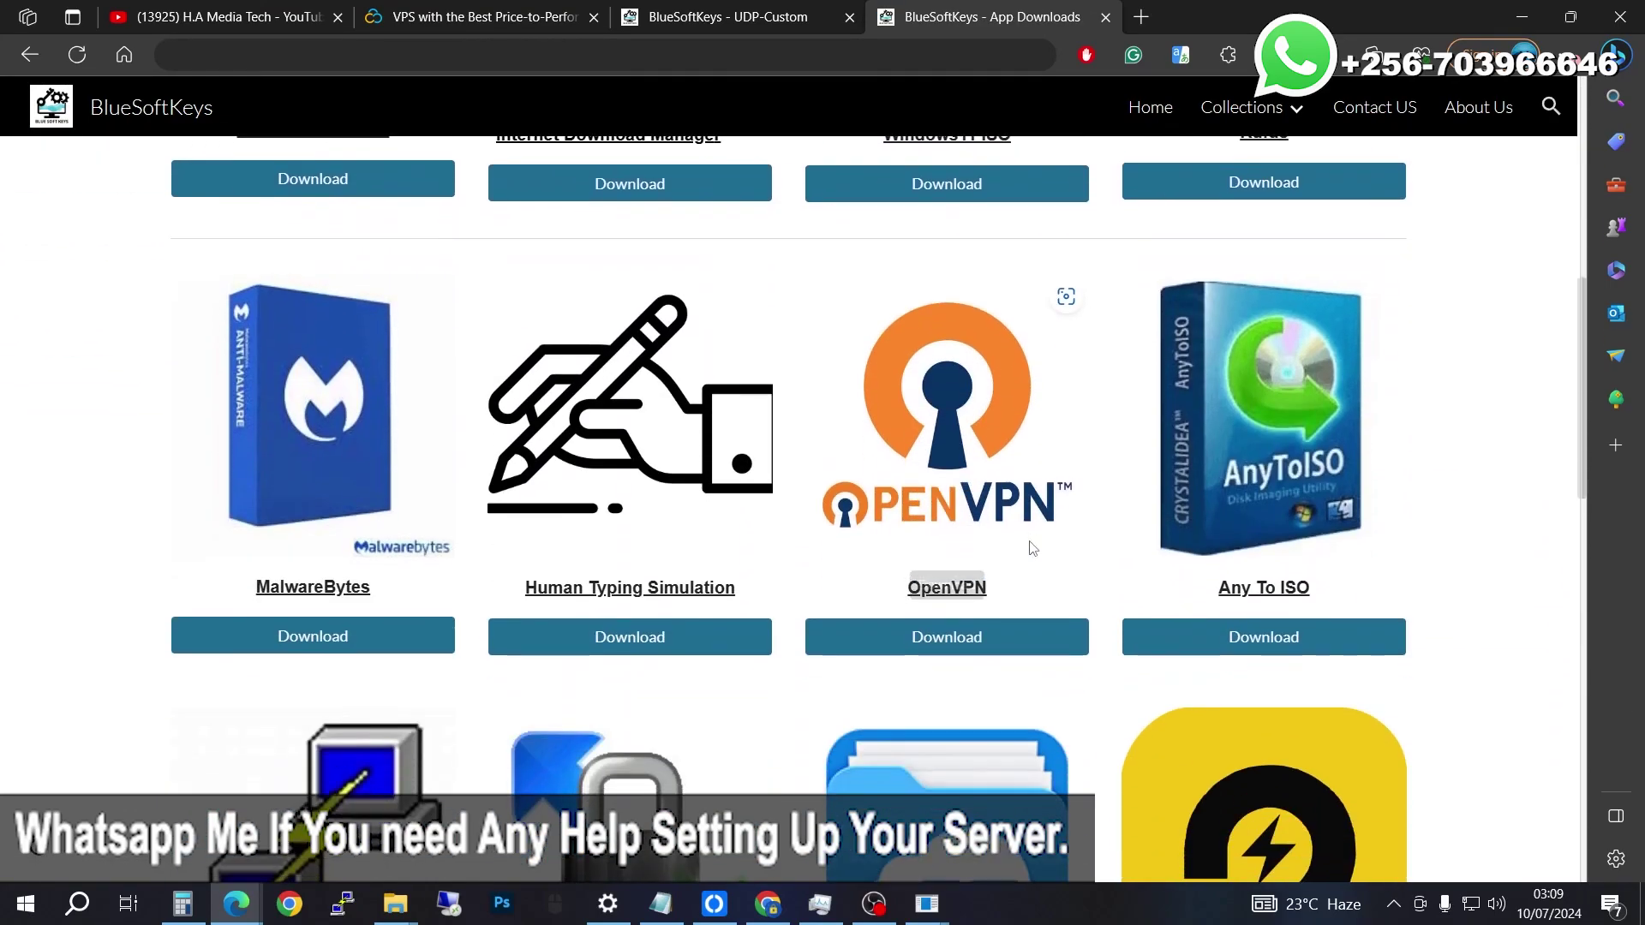
{"action": "scroll", "coordinate": [1033, 548], "scroll_direction": "down", "scroll_amount": 3}
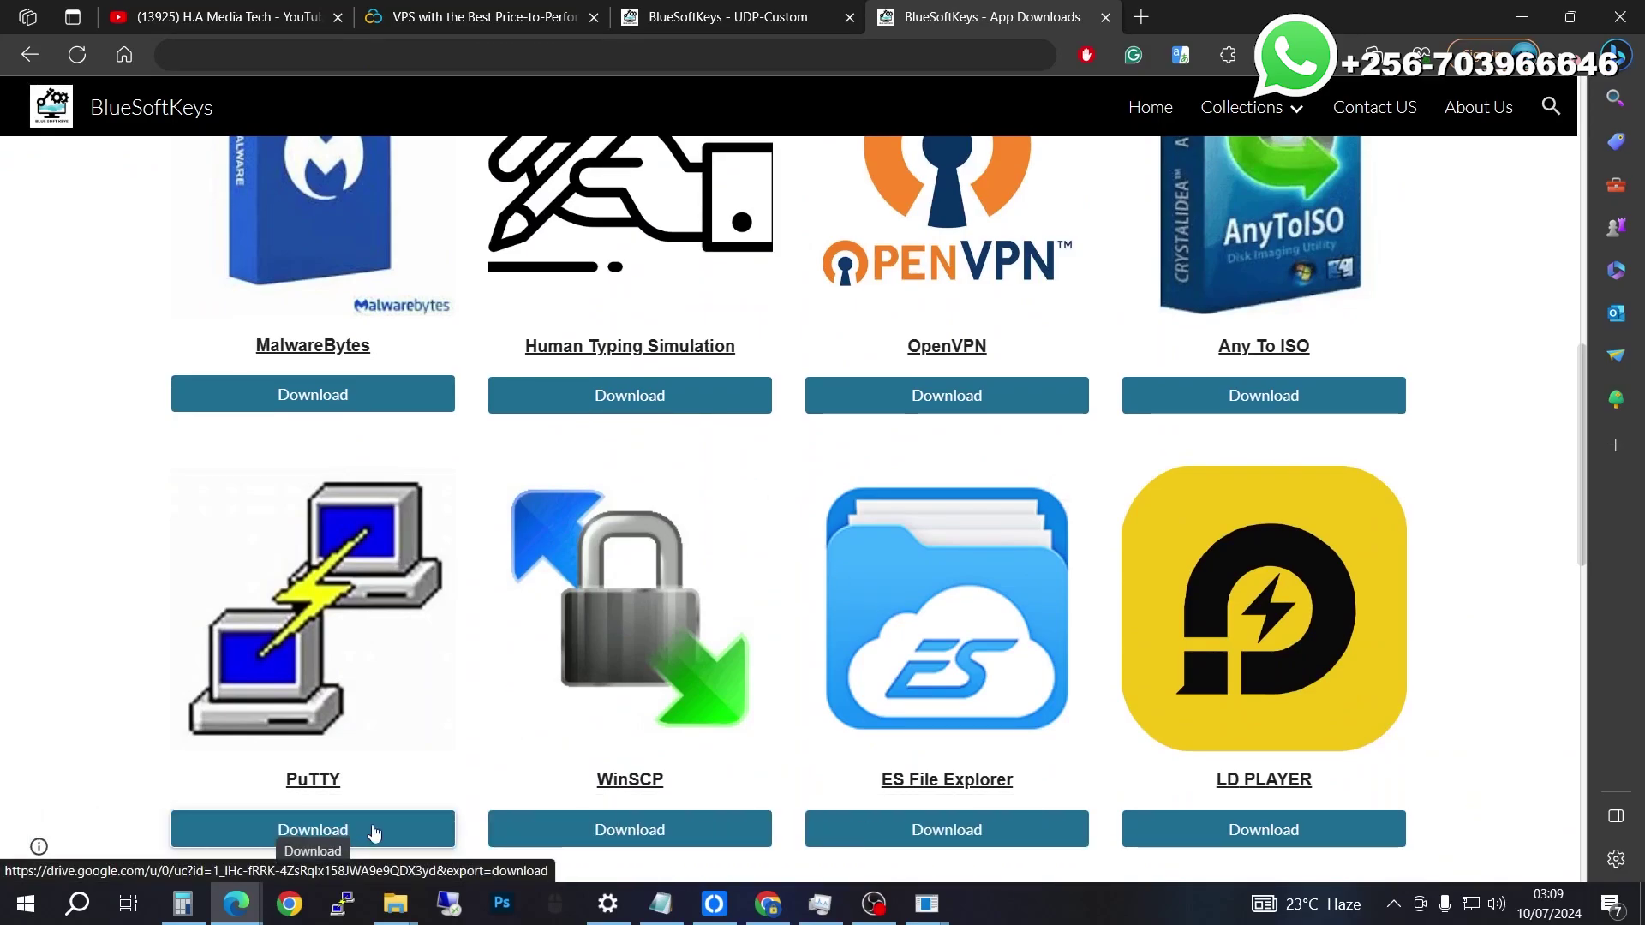
{"action": "scroll", "coordinate": [412, 814], "scroll_direction": "down", "scroll_amount": 1}
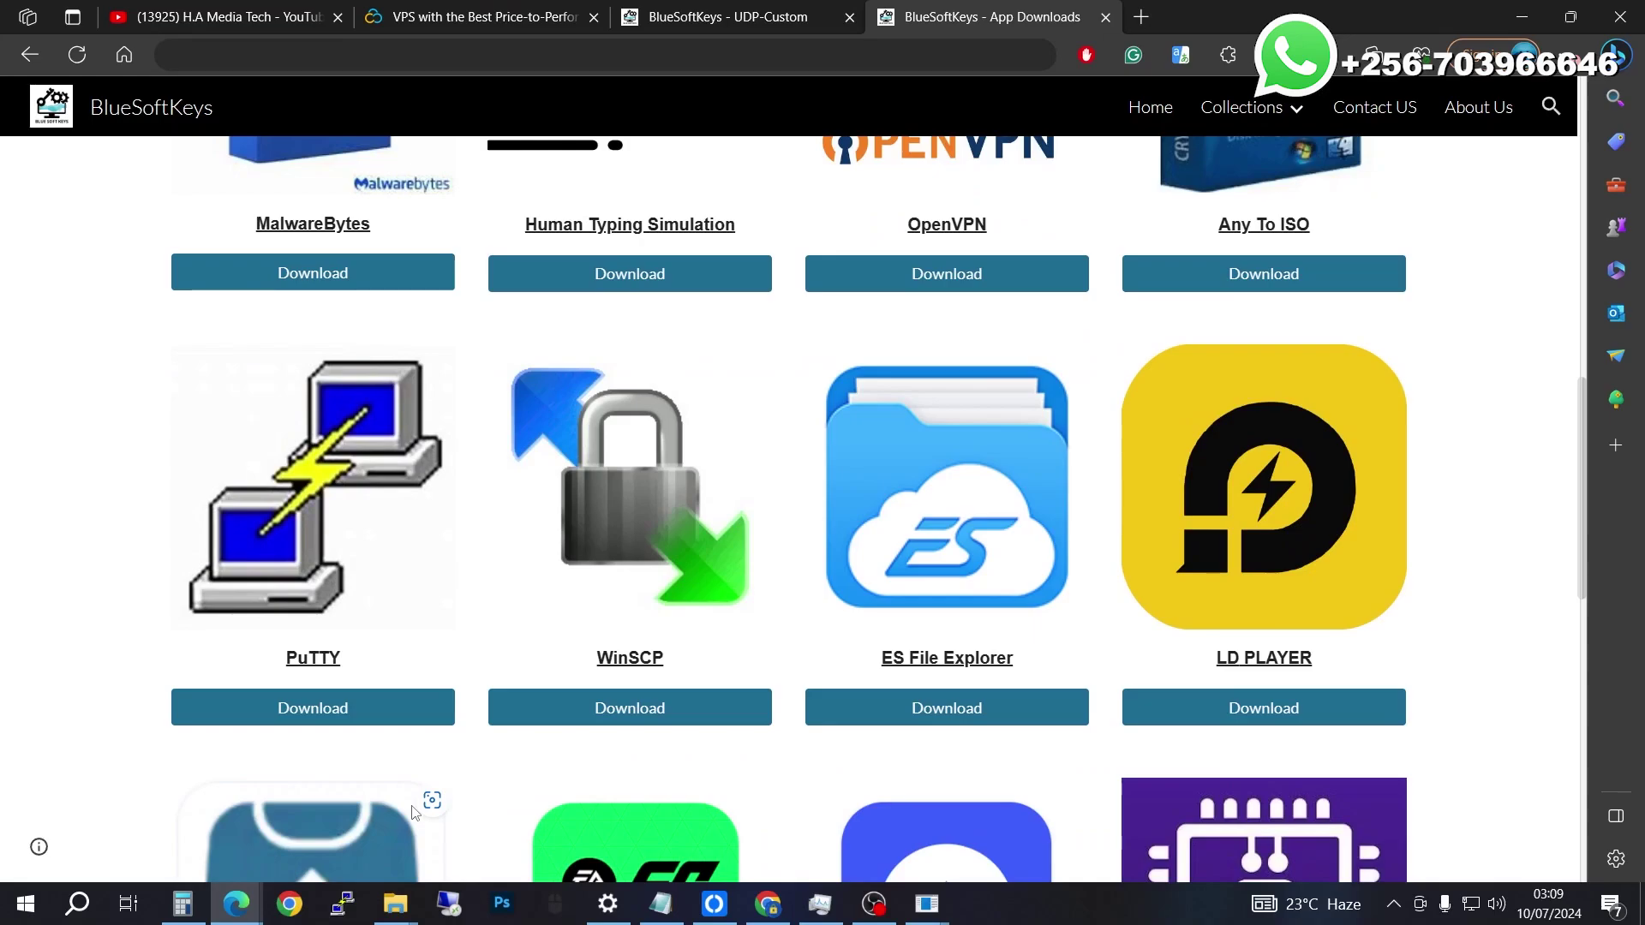
Download PuTTY and launch it from Windows search using 'put'
{"action": "left_click", "coordinate": [293, 721]}
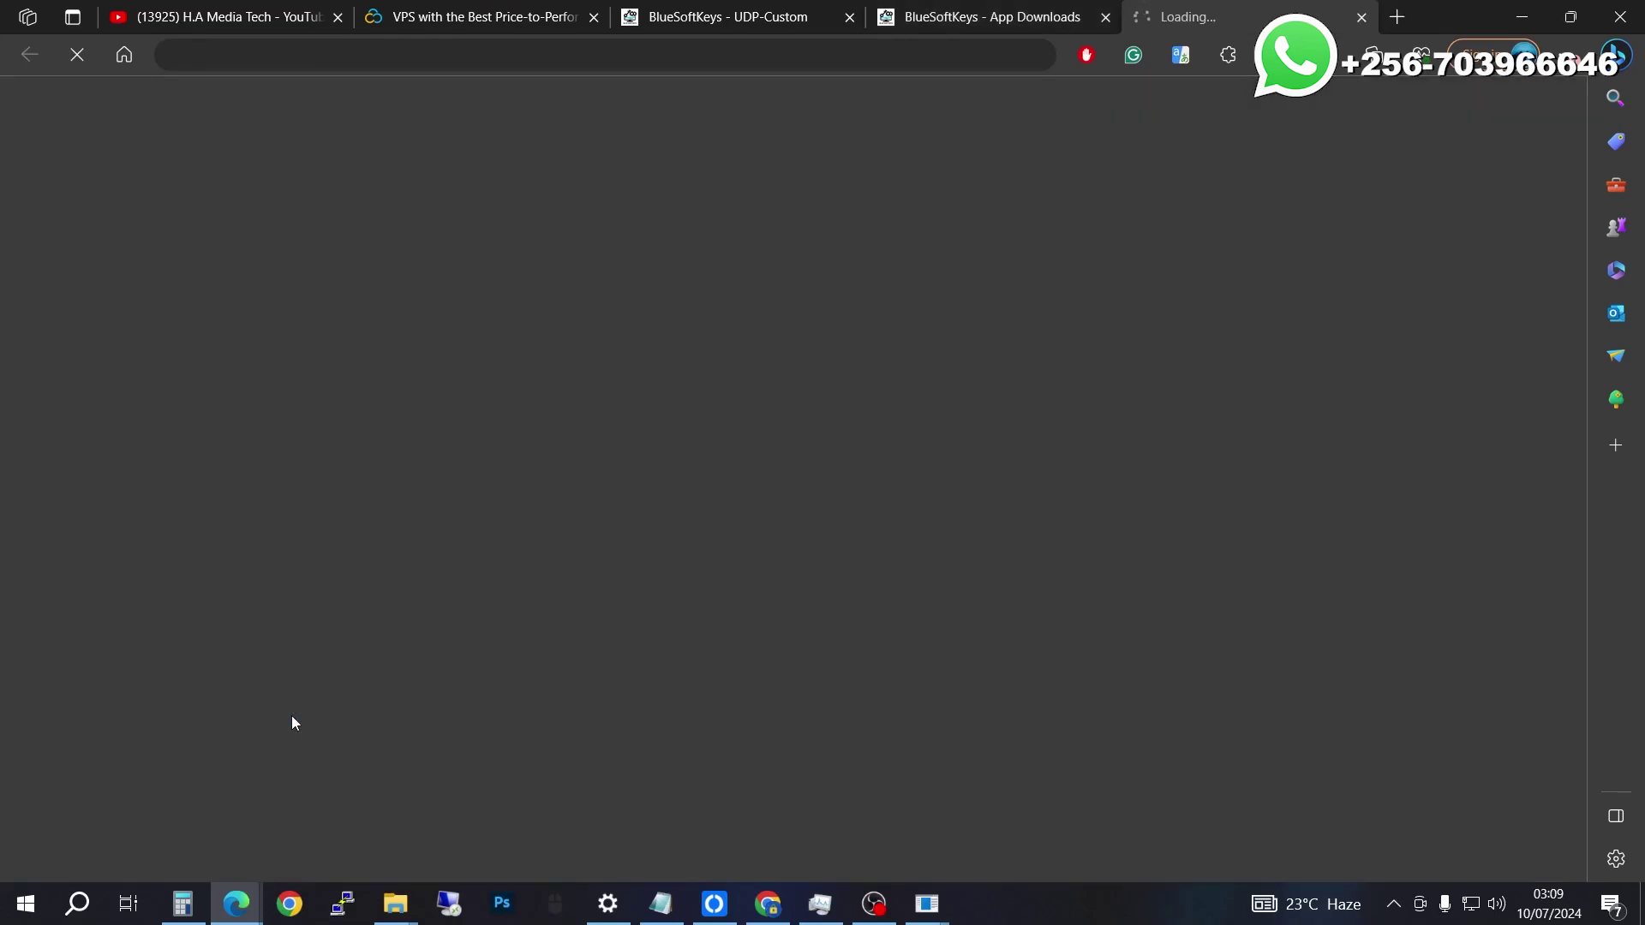
{"action": "left_click", "coordinate": [32, 900]}
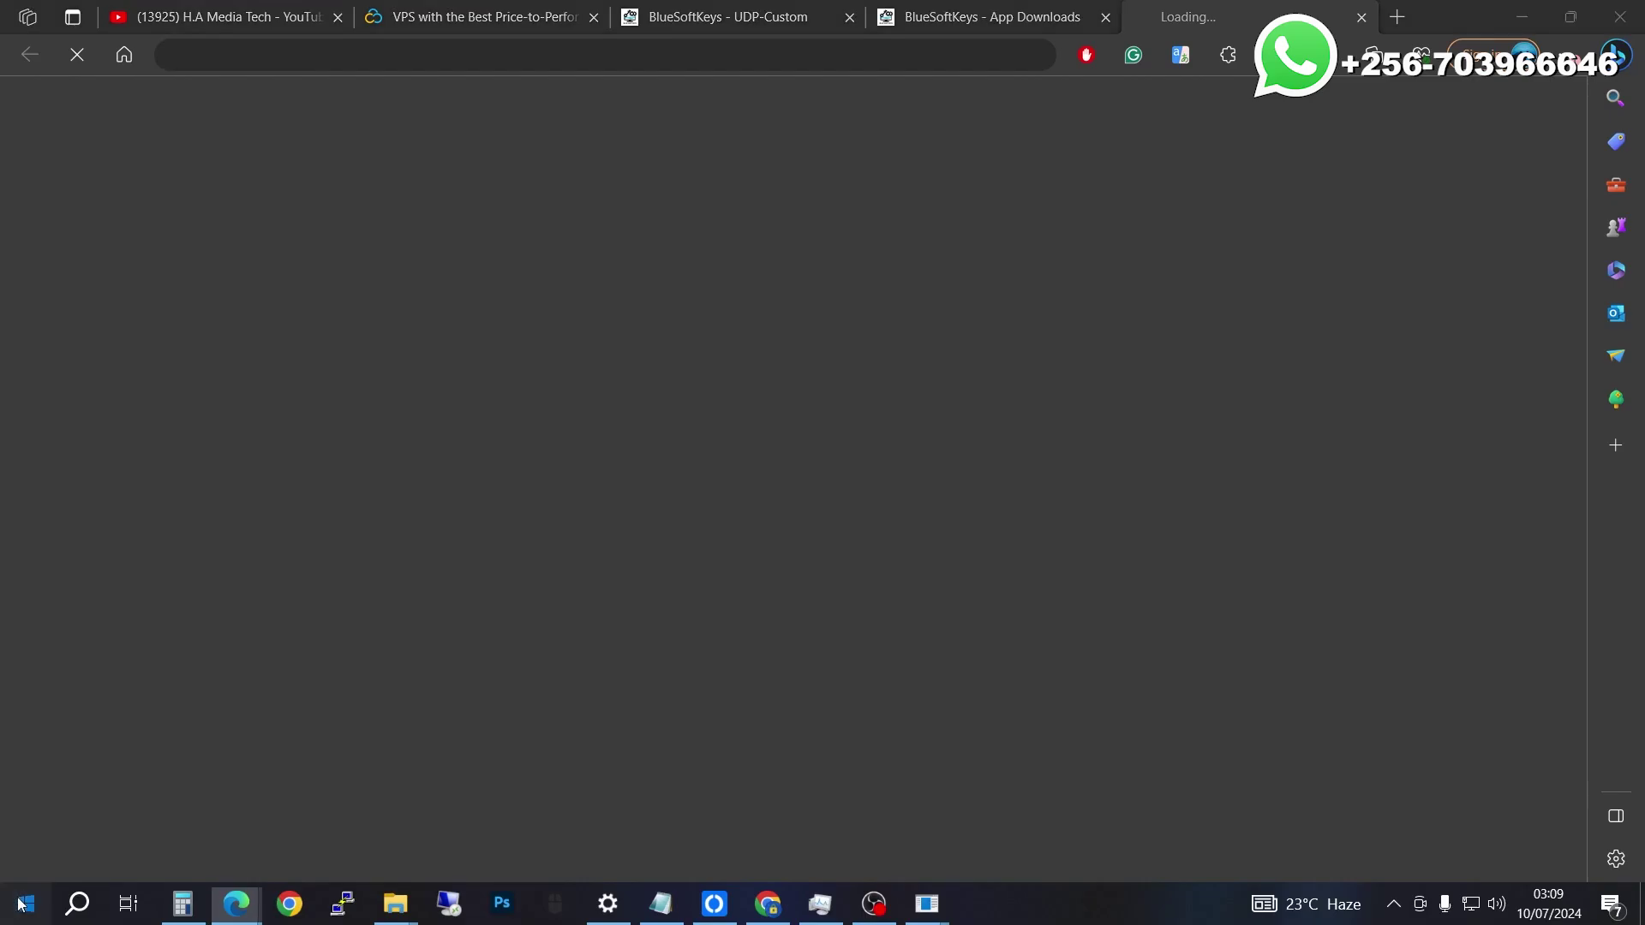
{"action": "type", "text": "put"}
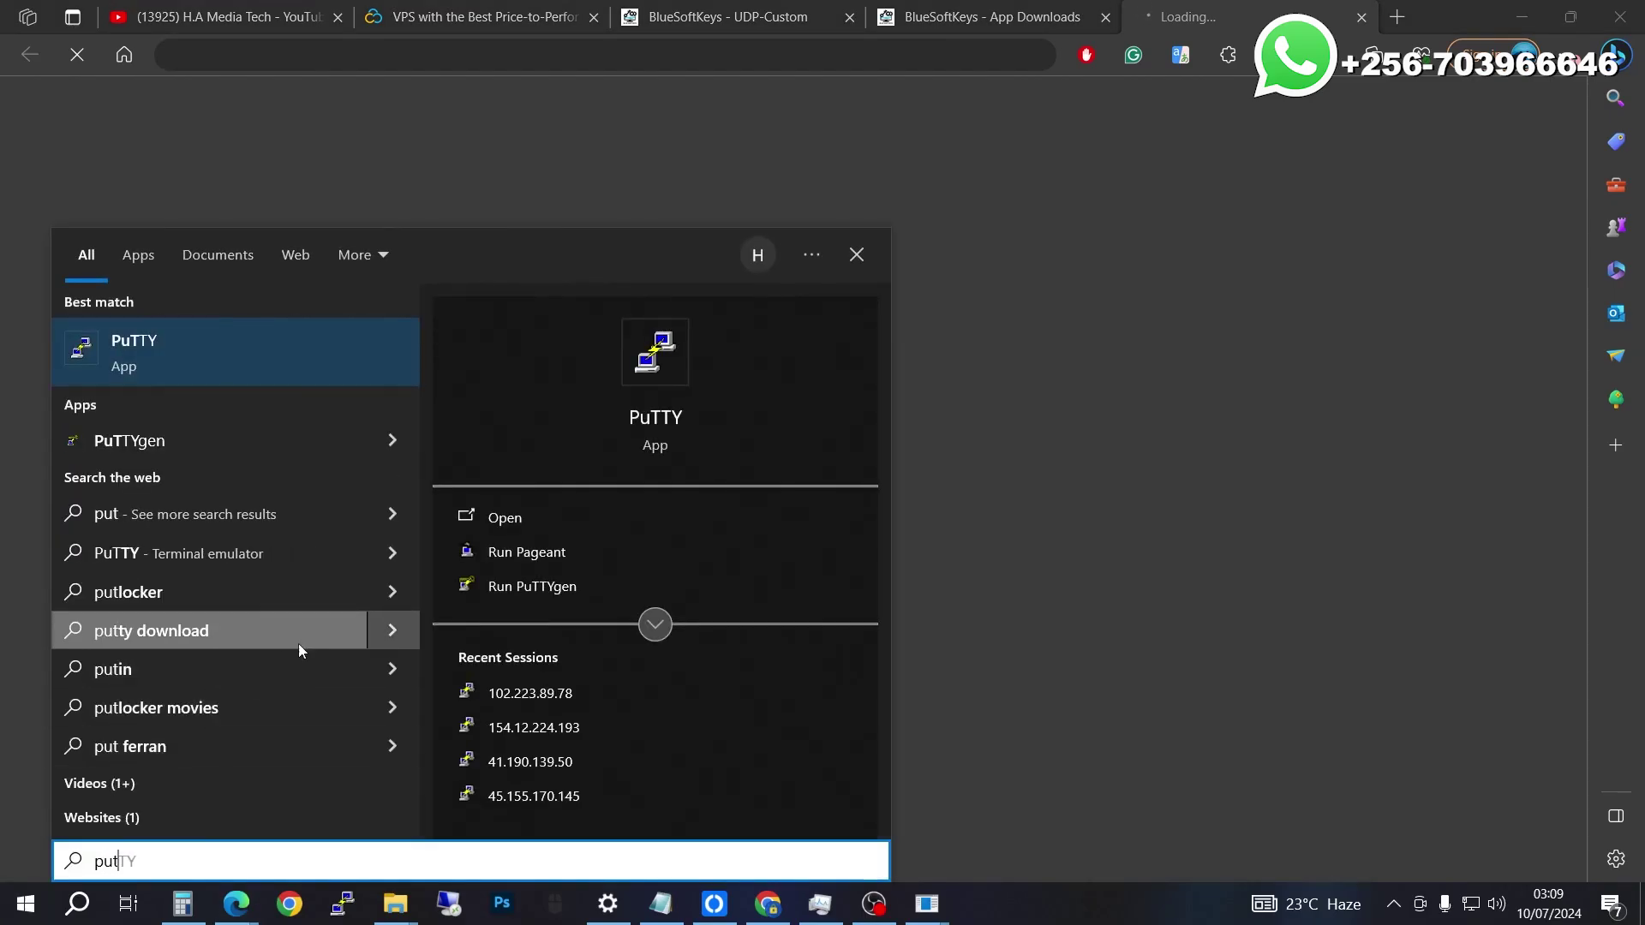
{"action": "left_click", "coordinate": [538, 516]}
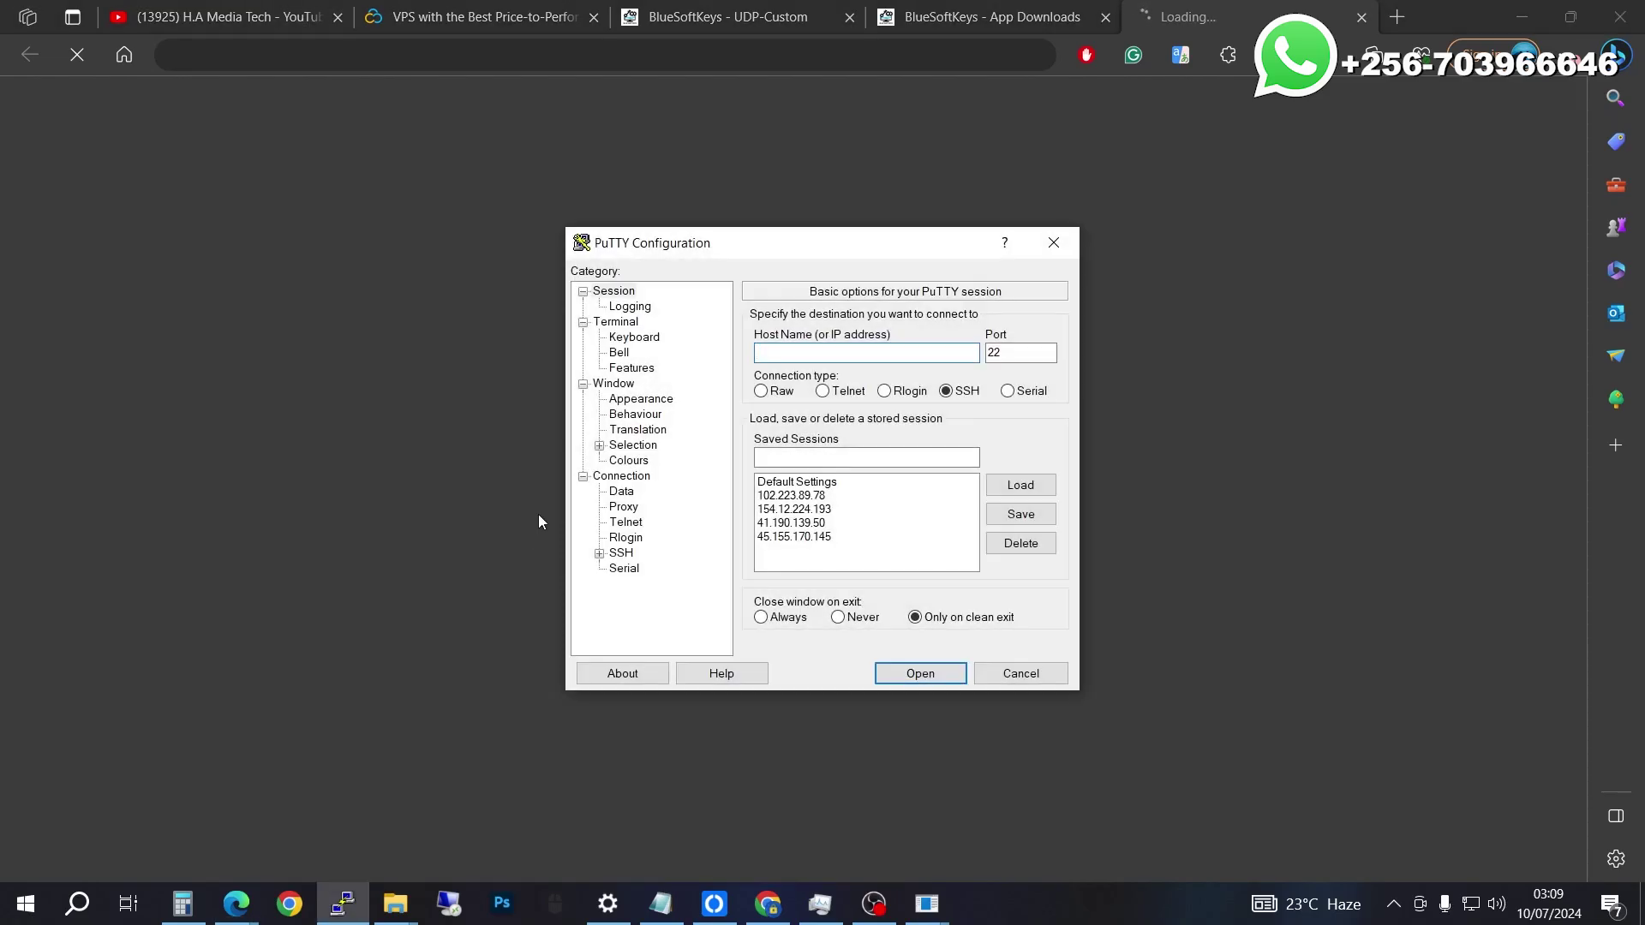
Paste 154.12.224.193 as the host and open an SSH session on port 22
{"action": "left_click", "coordinate": [828, 511]}
{"action": "left_click", "coordinate": [1020, 485]}
{"action": "key", "text": "ctrl+c"}
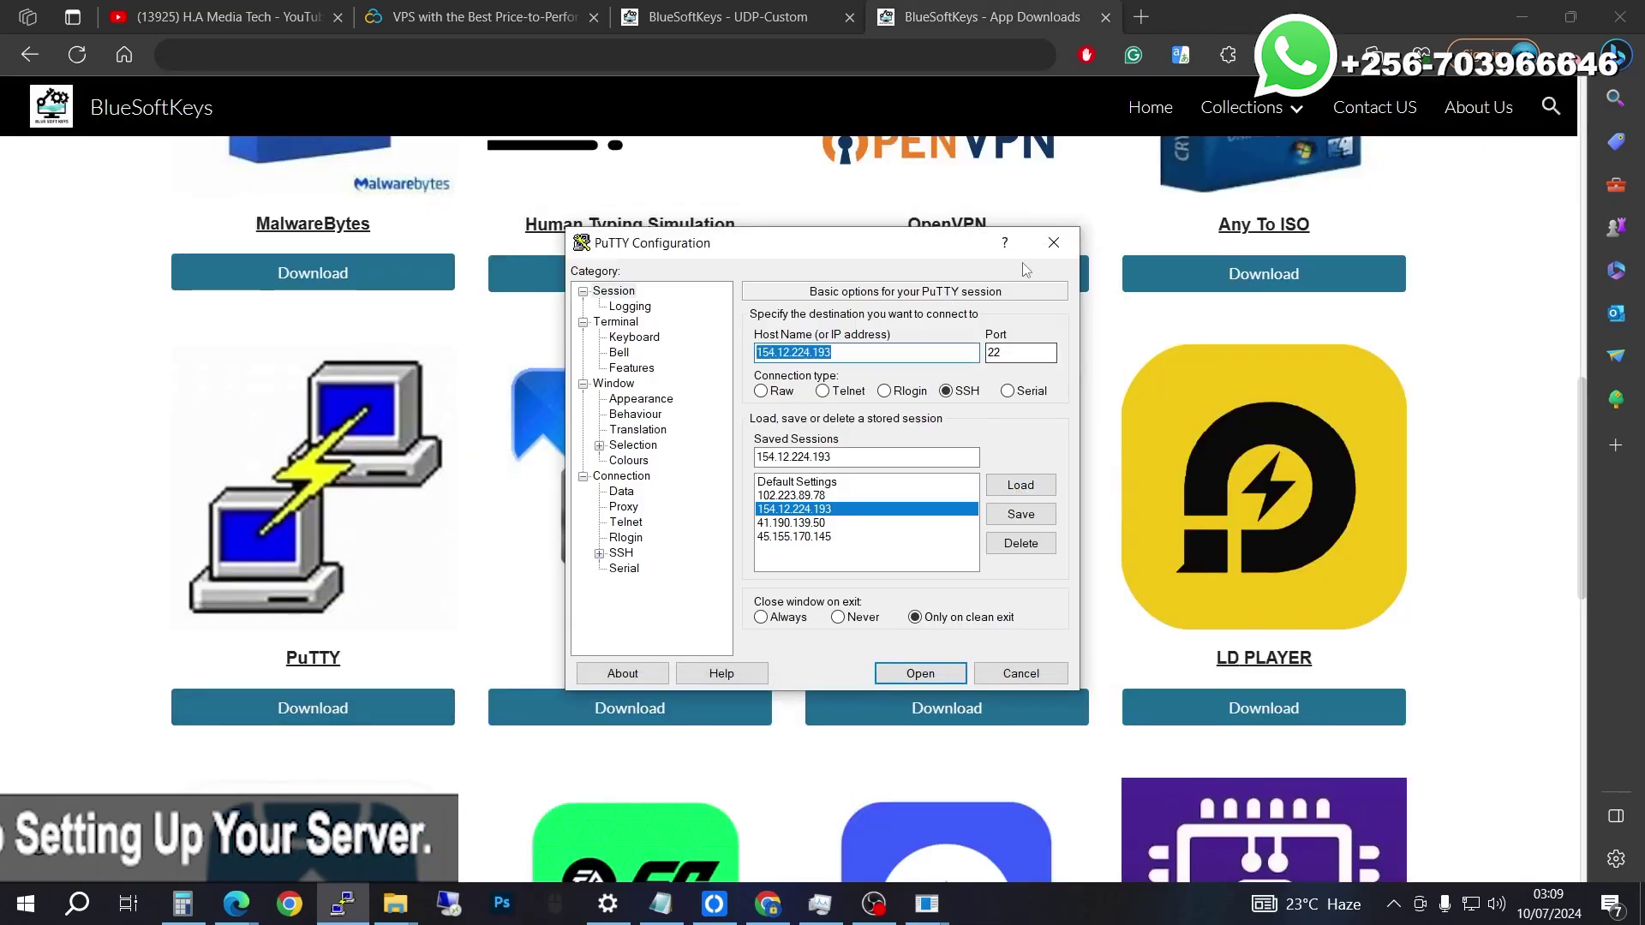
{"action": "left_click", "coordinate": [1053, 244]}
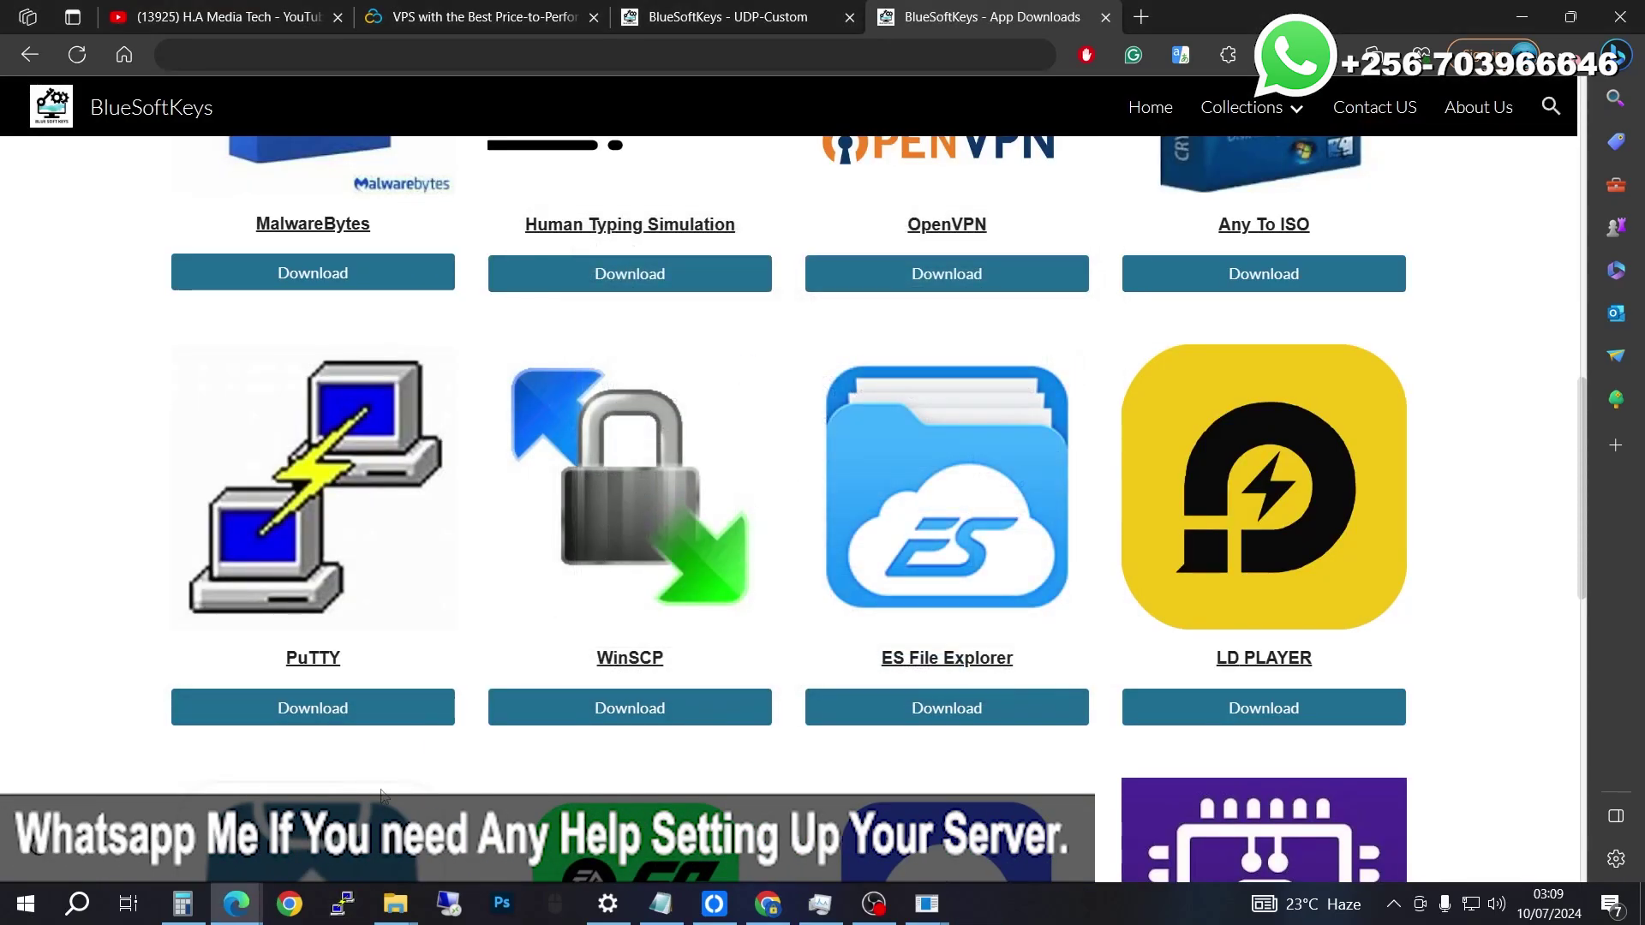
{"action": "left_click", "coordinate": [342, 903]}
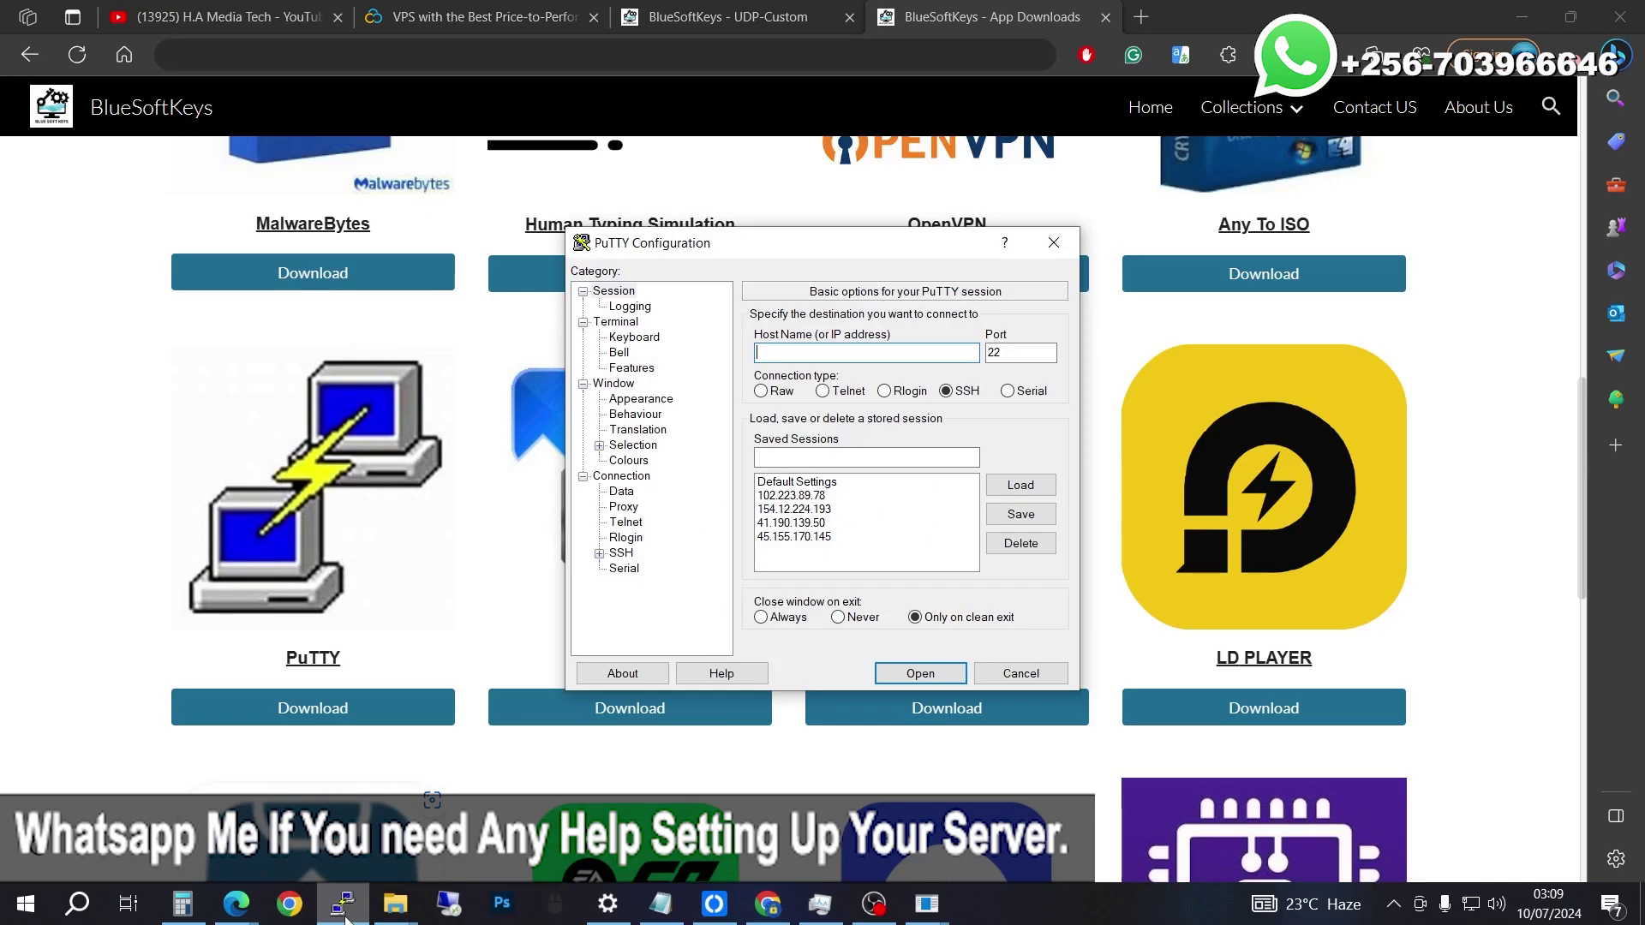
{"action": "right_click", "coordinate": [814, 357]}
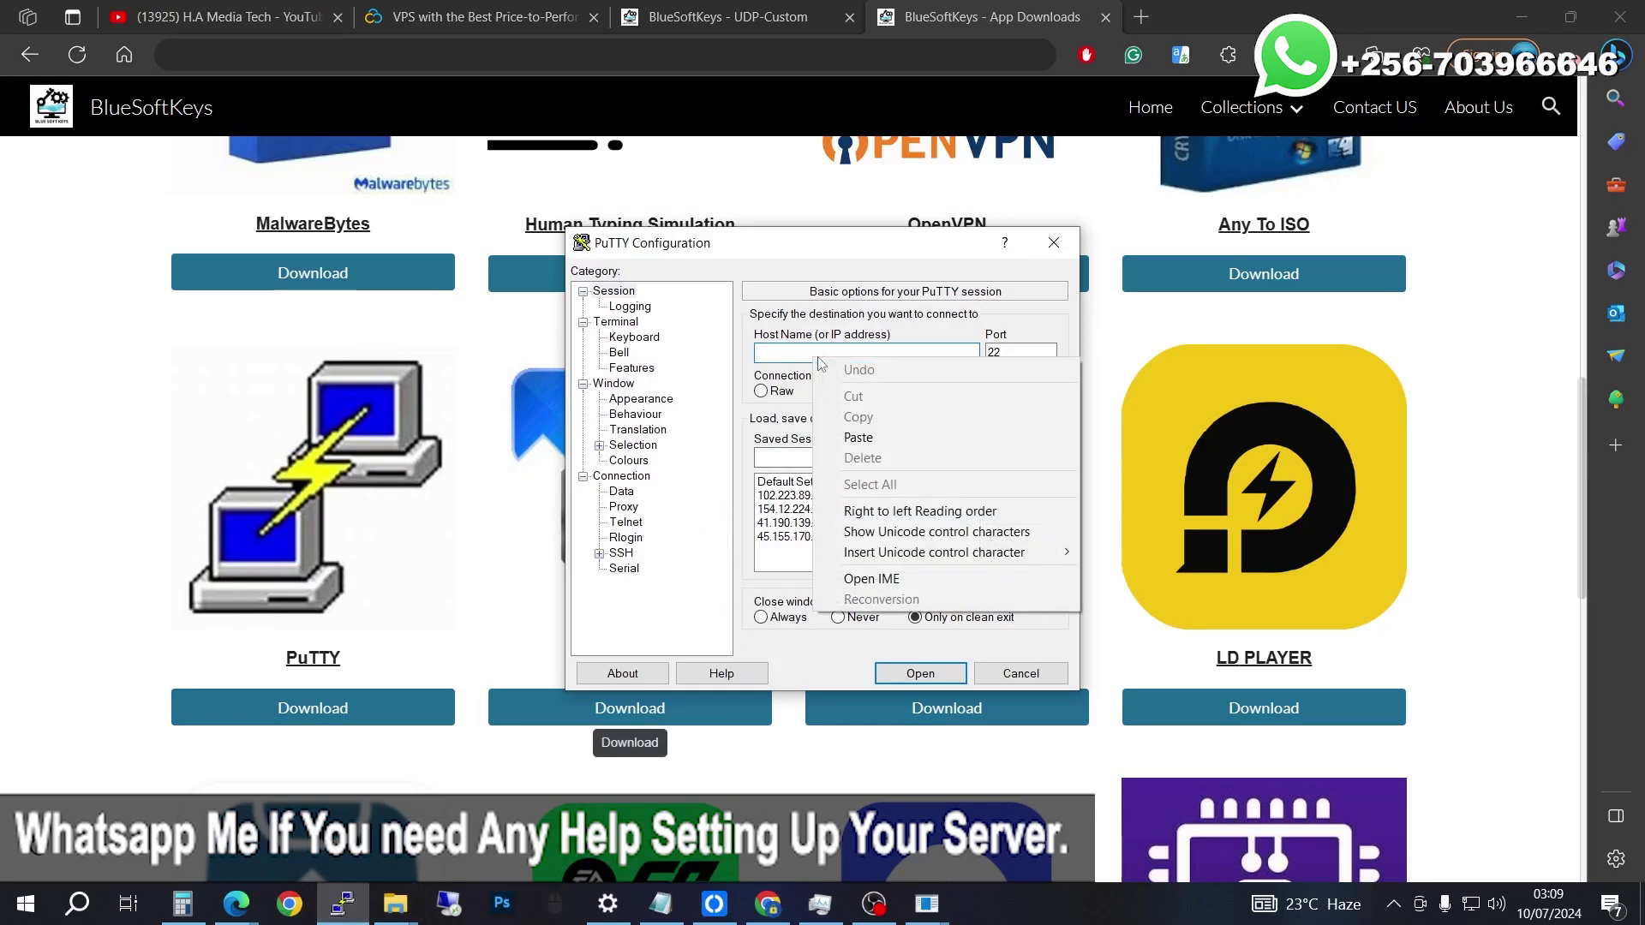
{"action": "left_click", "coordinate": [907, 429]}
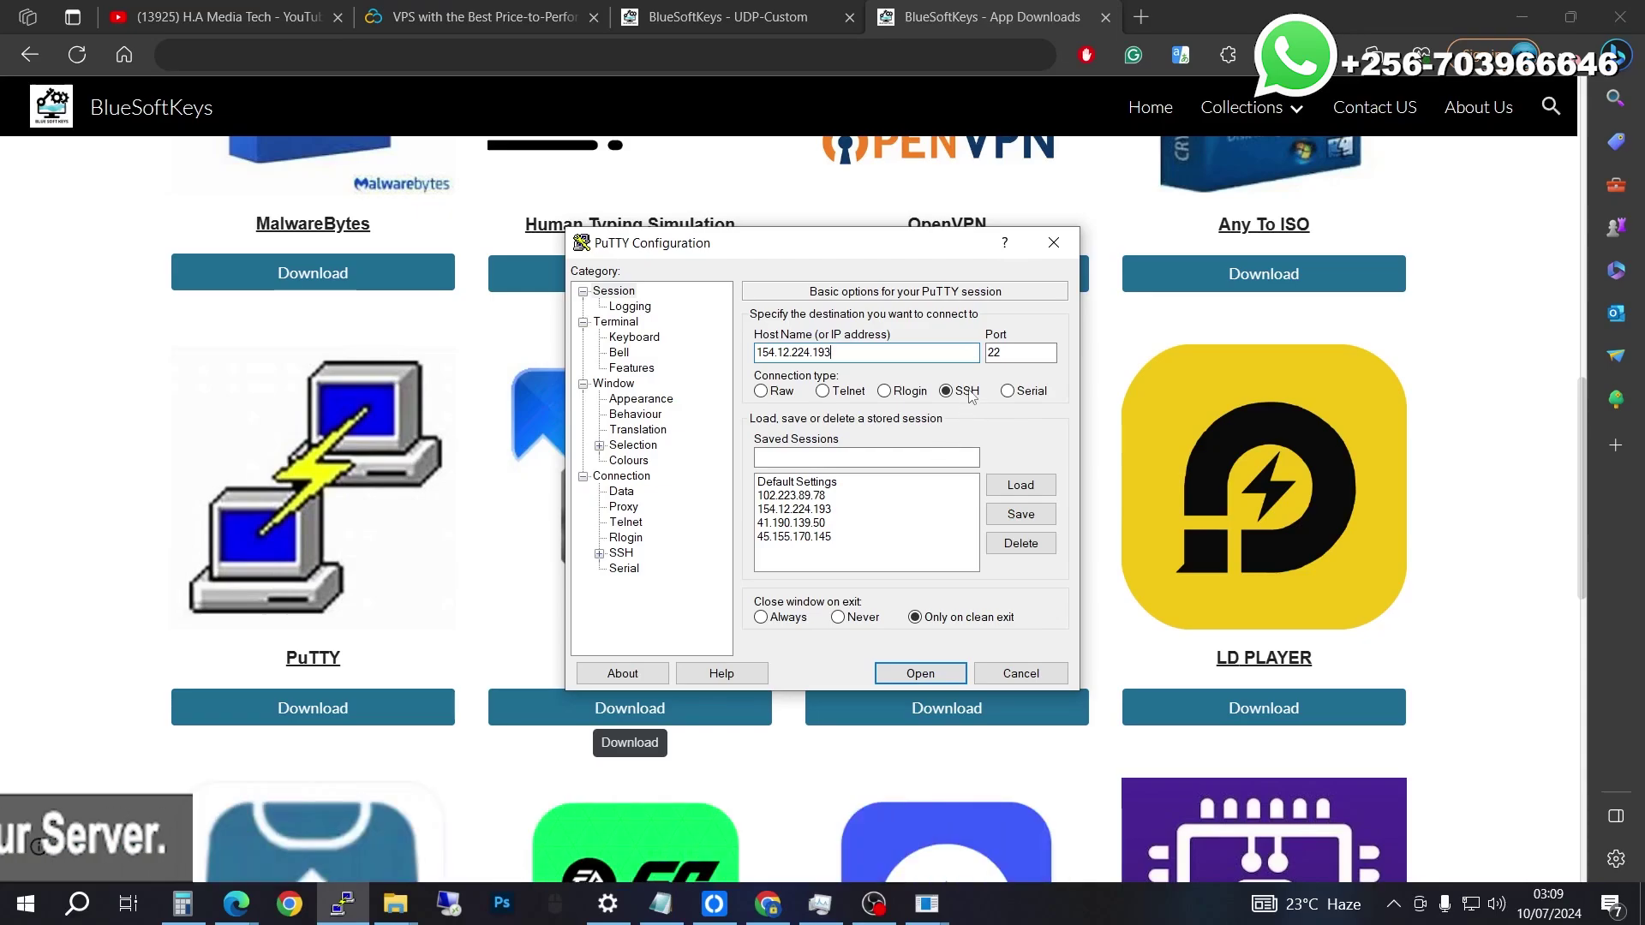
{"action": "left_click", "coordinate": [929, 673]}
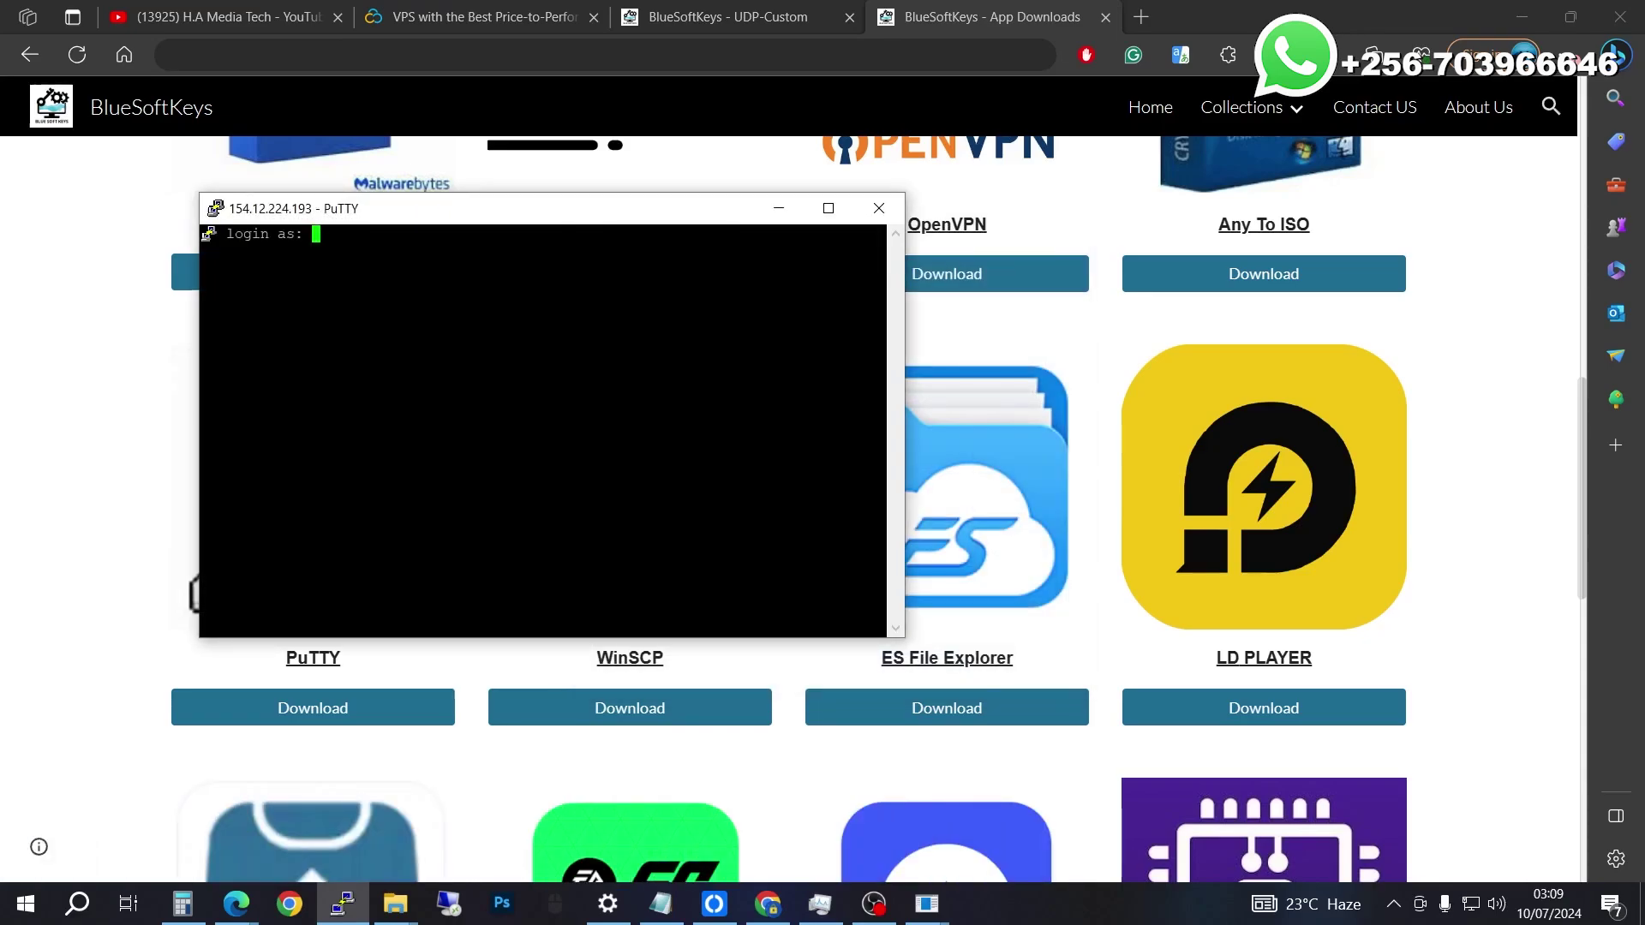
Log in to the server as root with the account password
{"action": "type", "text": "root"}
{"action": "key", "text": "Return"}
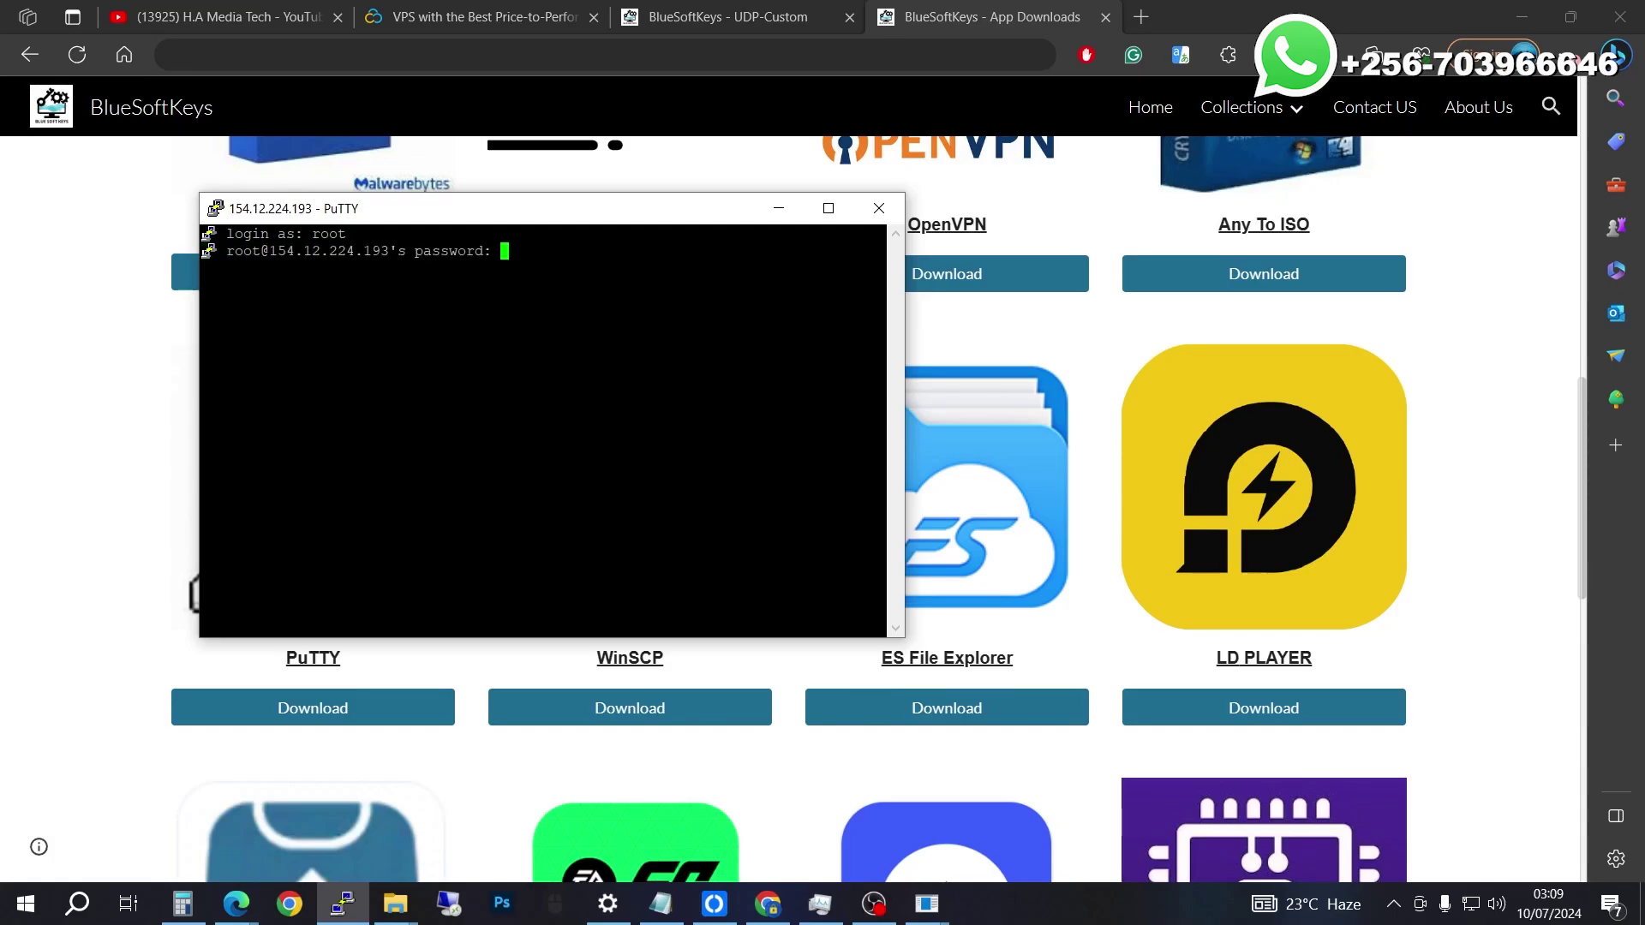
{"action": "key", "text": "Return"}
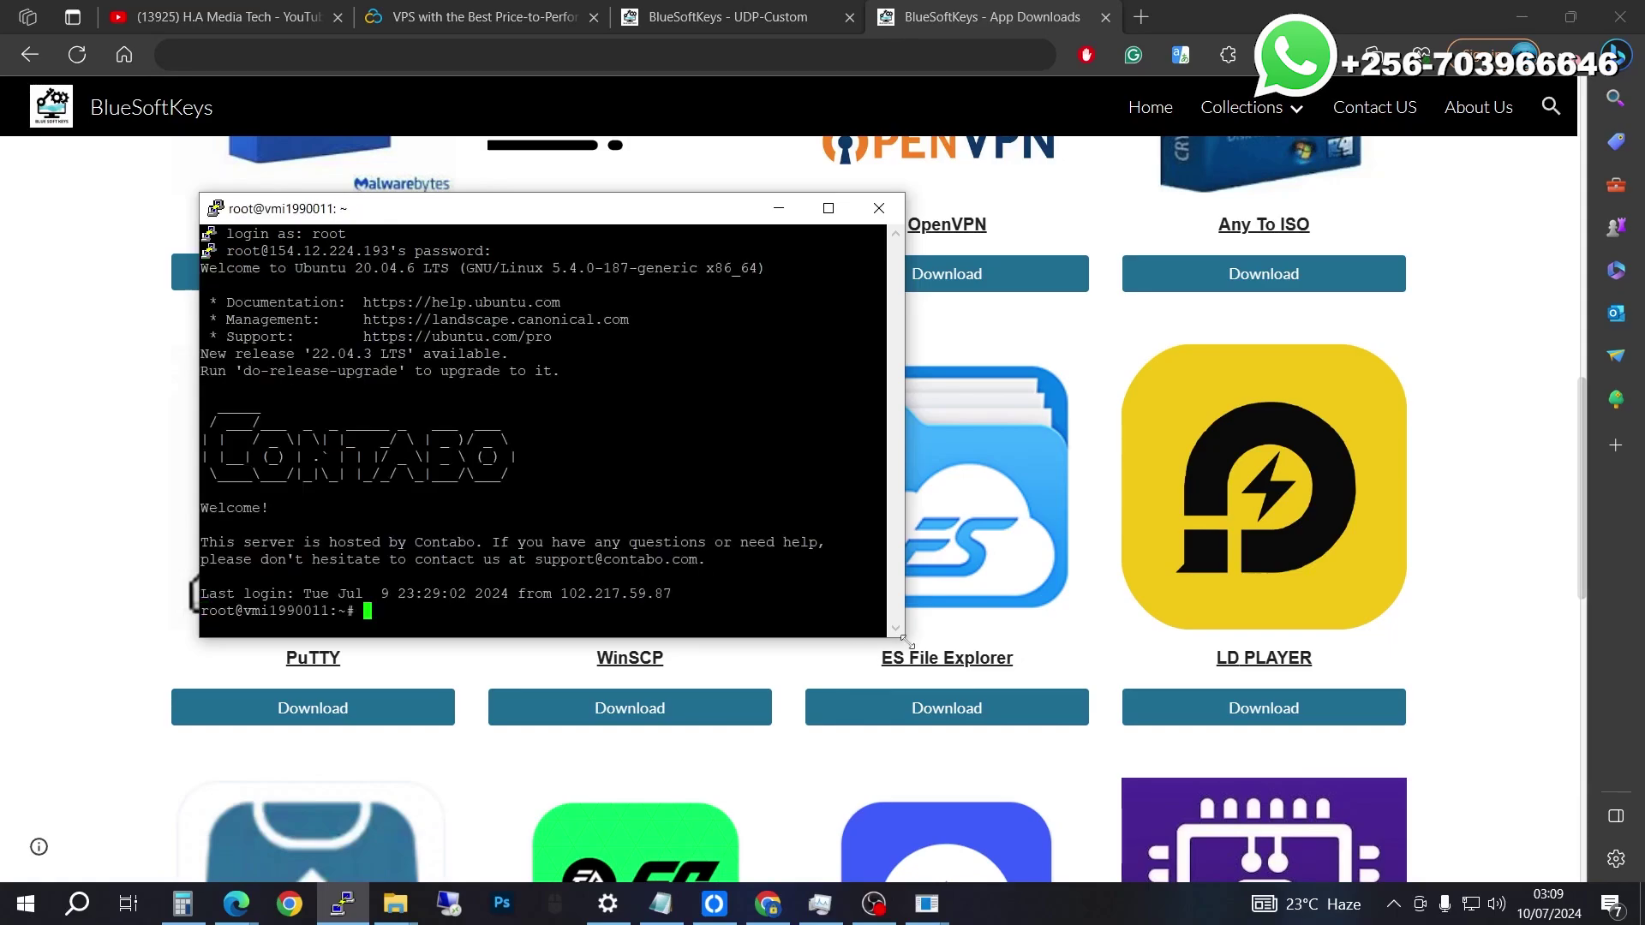
Arrange the PuTTY terminal beside a narrowed browser showing the UDP-Custom commands, selecting the apt command
{"action": "left_click", "coordinate": [480, 17]}
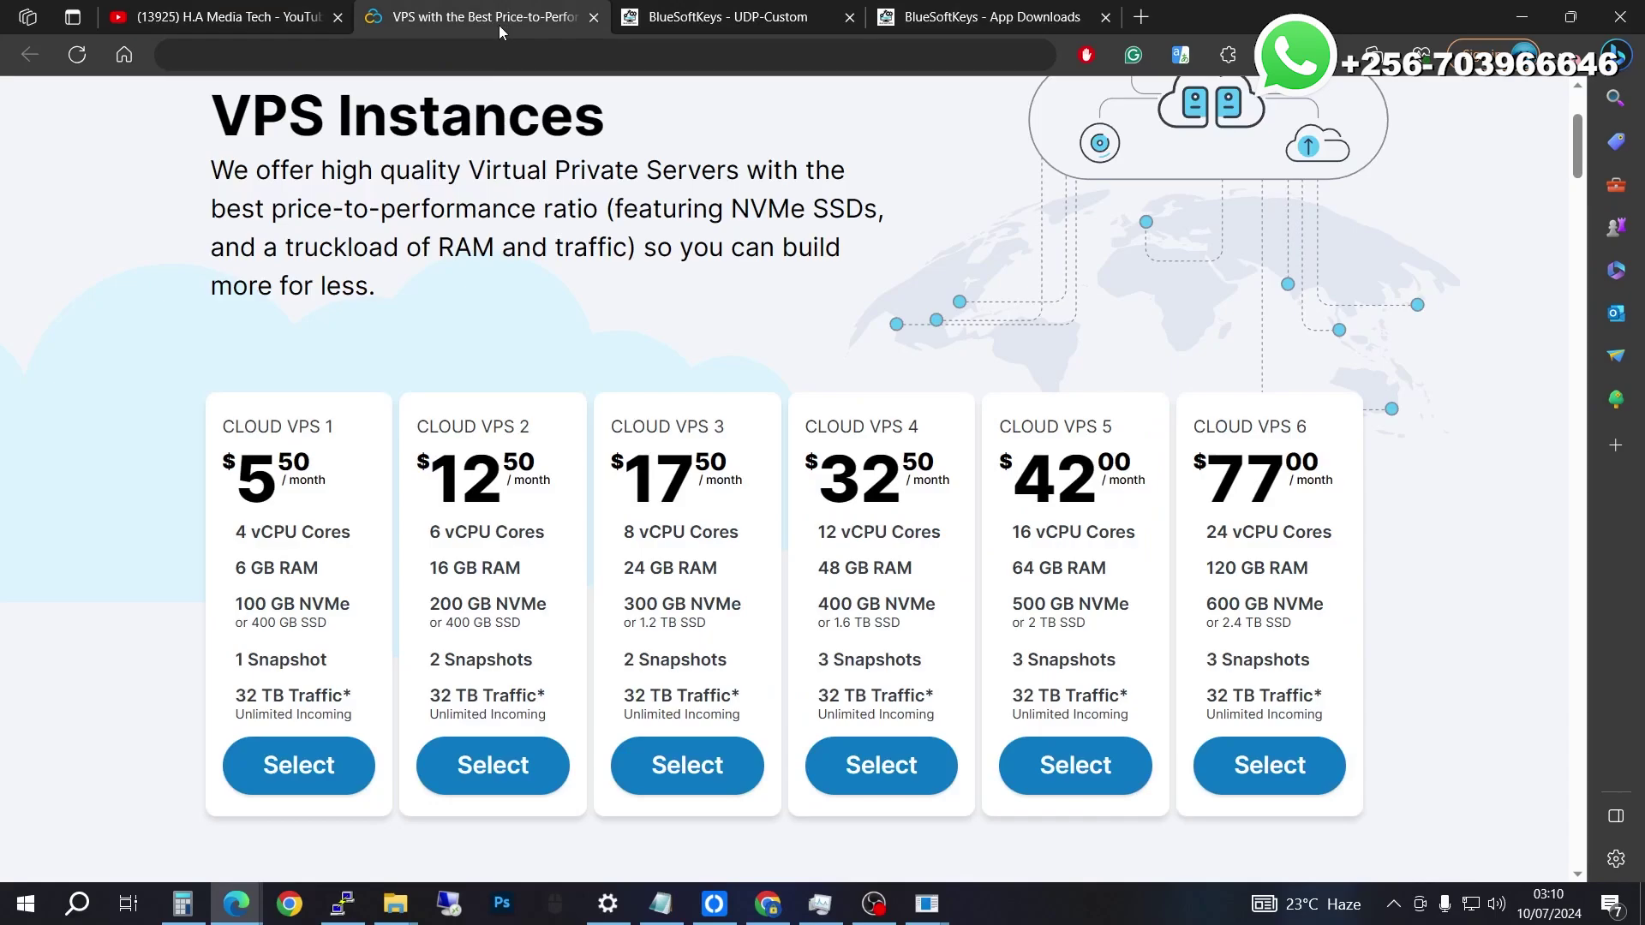
{"action": "left_click", "coordinate": [728, 17]}
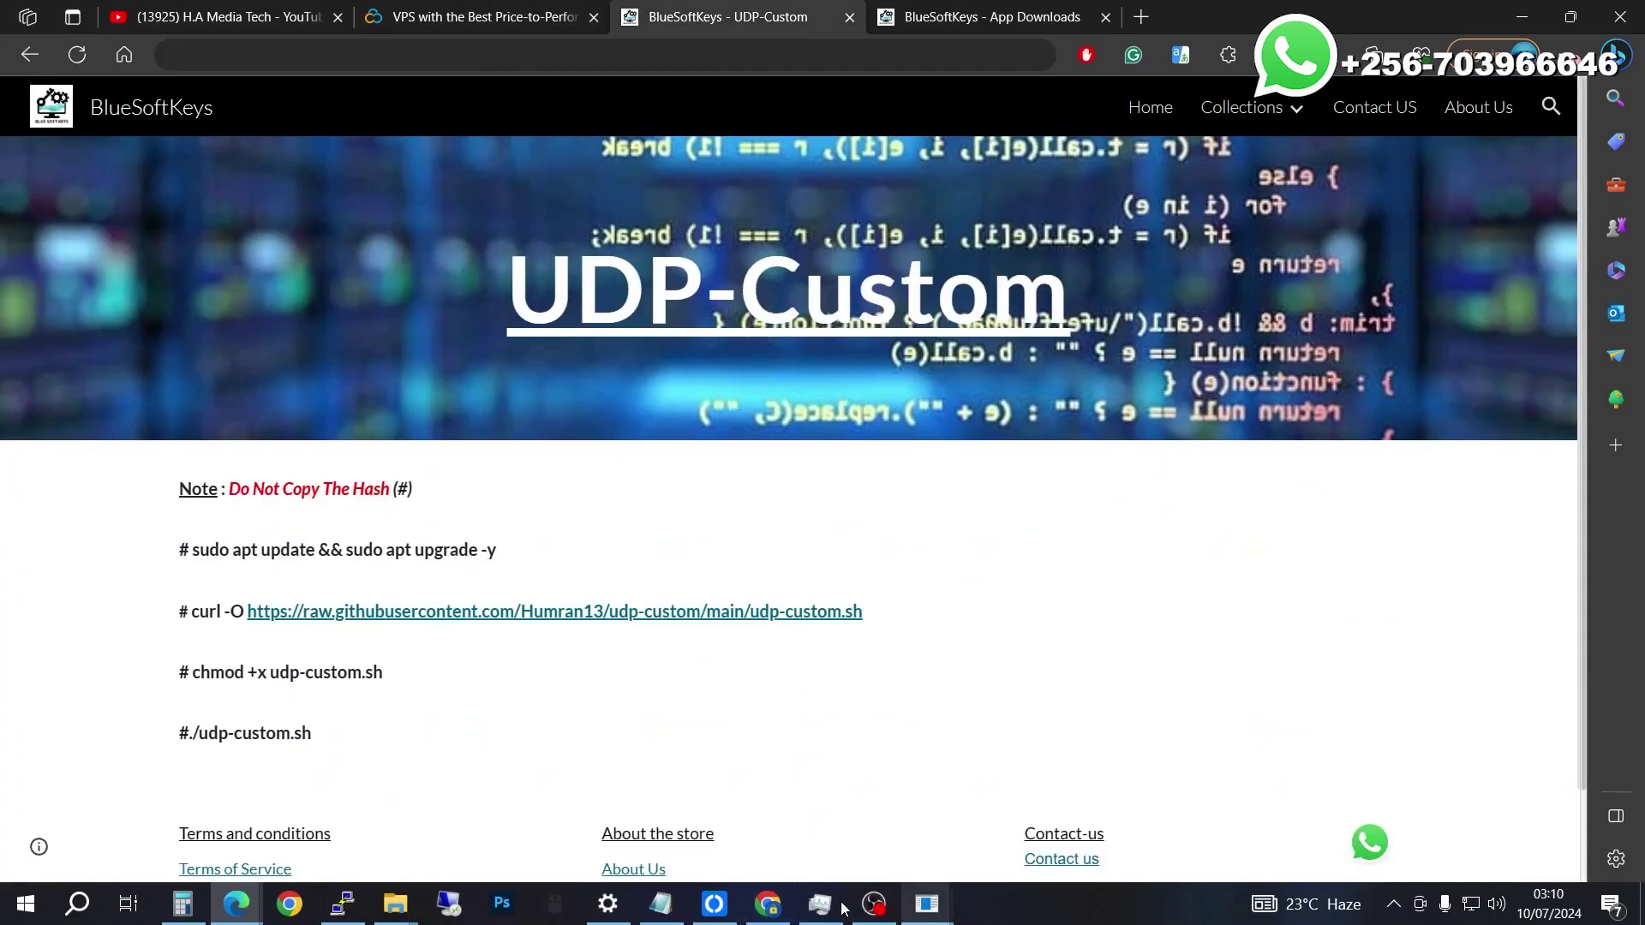
{"action": "left_click", "coordinate": [343, 904]}
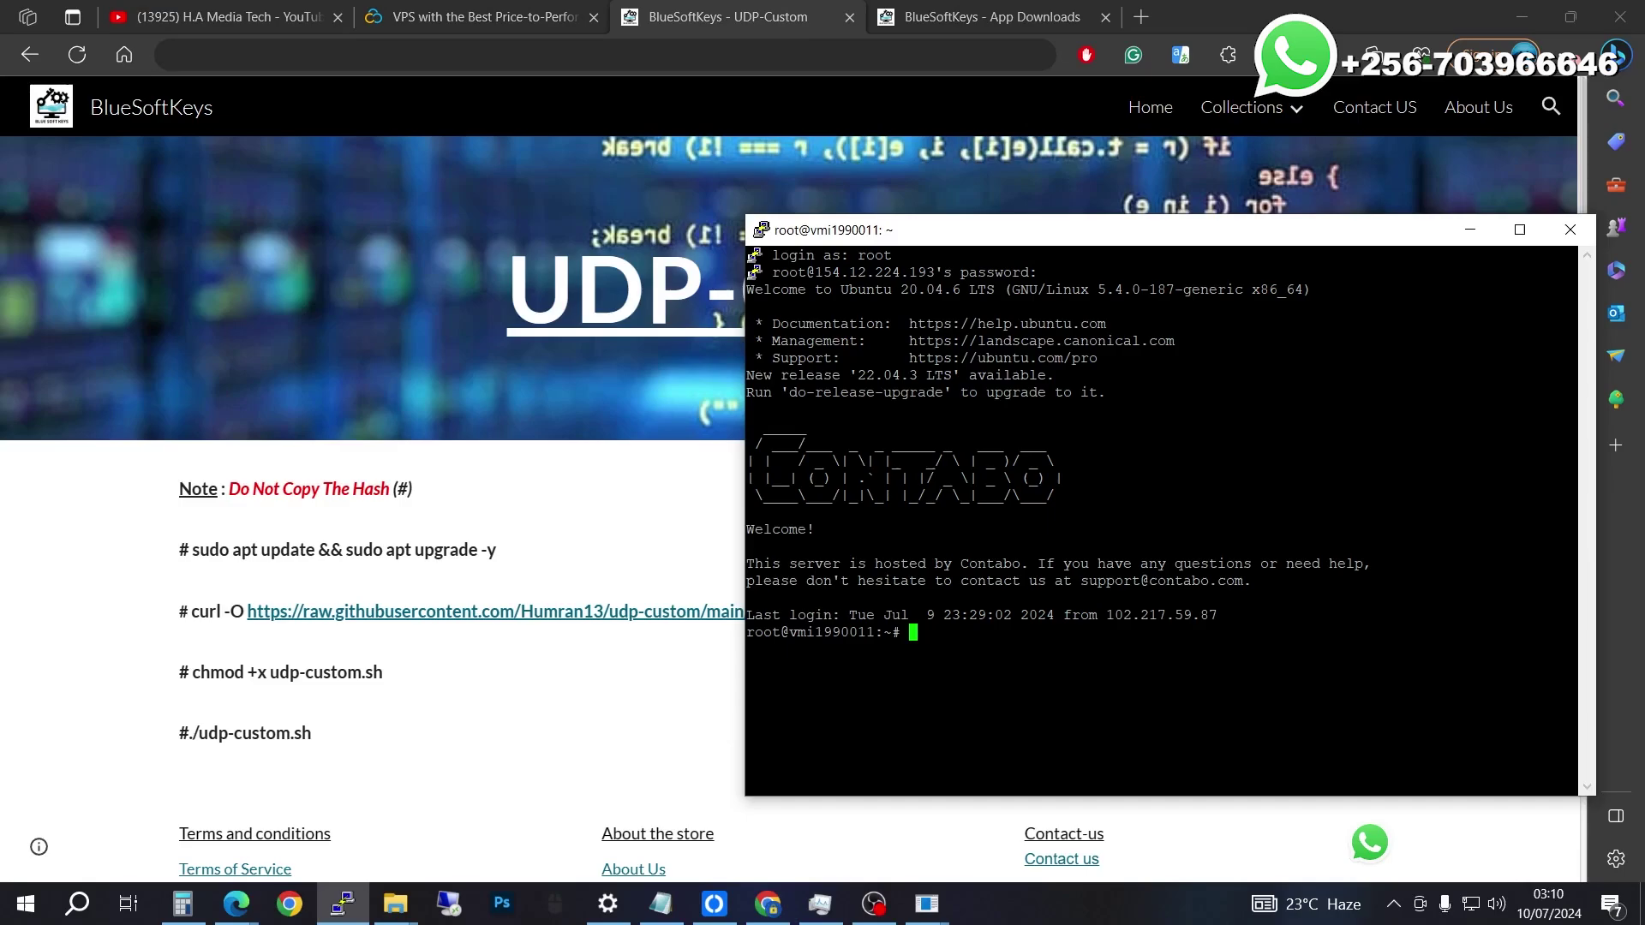
{"action": "left_click_drag", "start_coordinate": [948, 241], "coordinate": [1011, 214]}
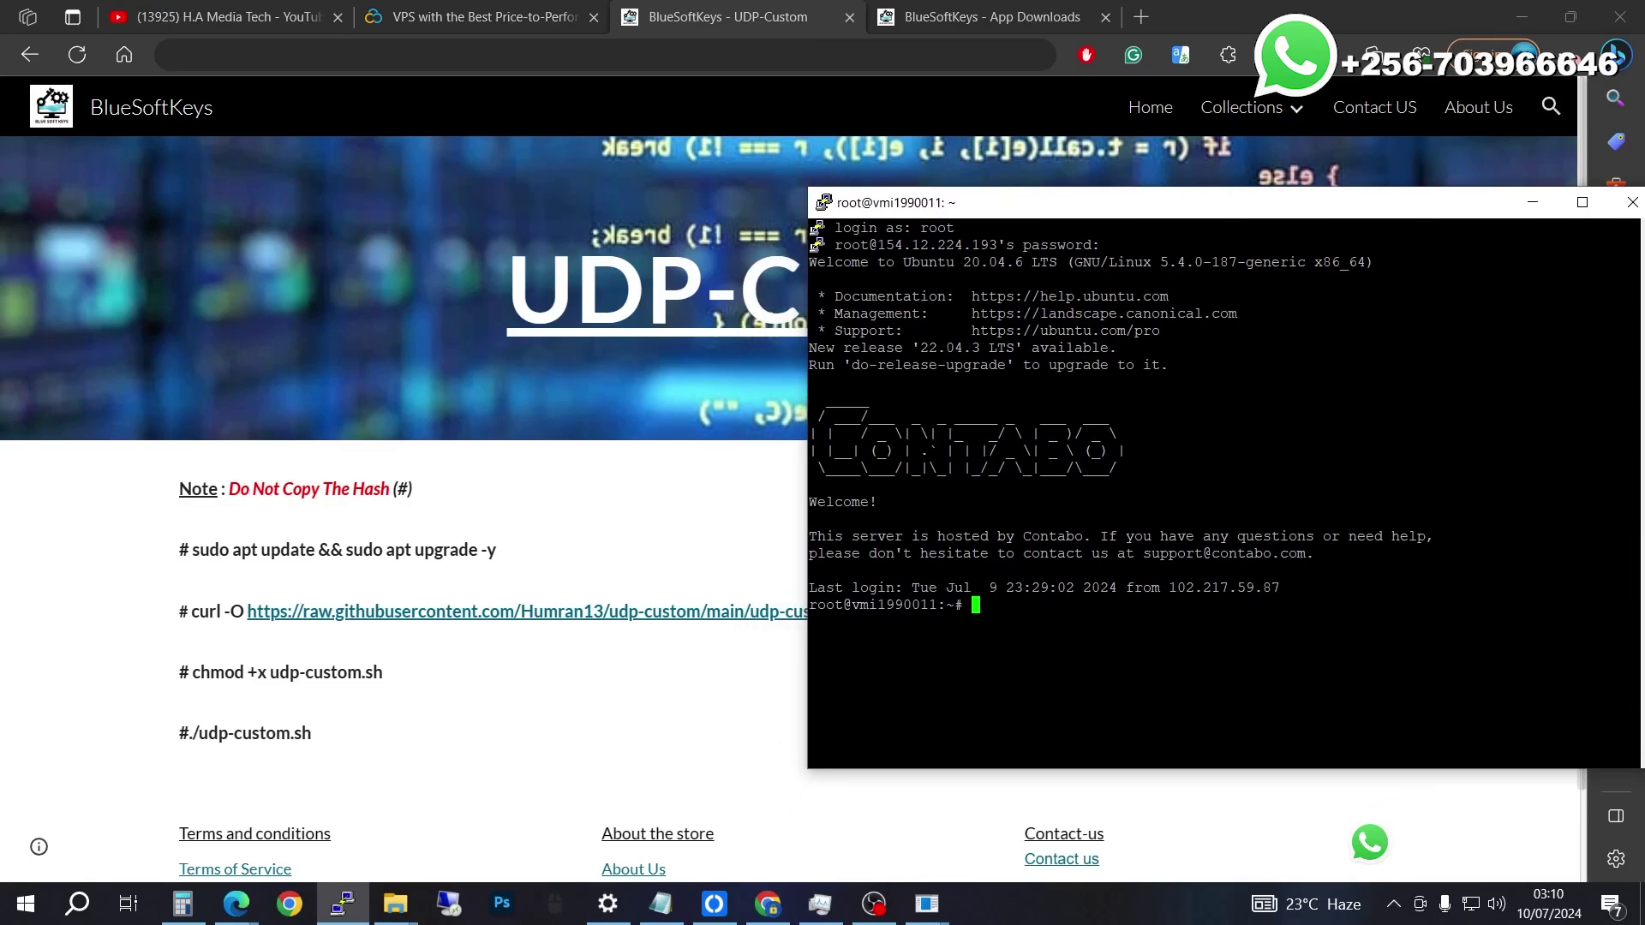
{"action": "left_click", "coordinate": [1200, 16]}
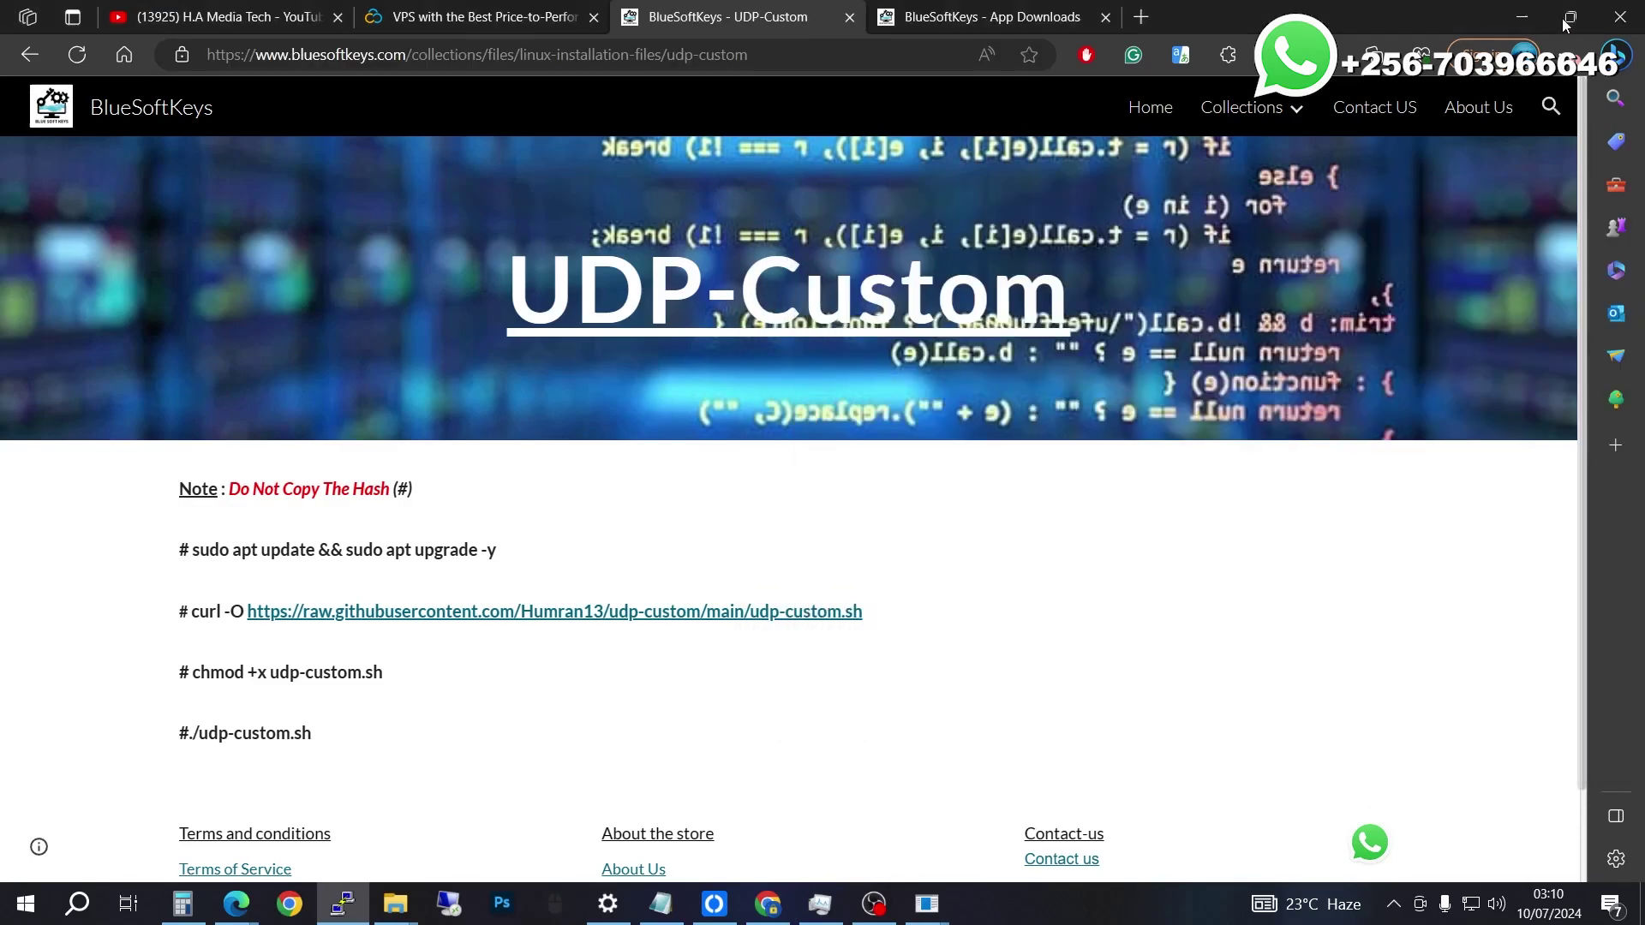
{"action": "double_click", "coordinate": [1200, 17]}
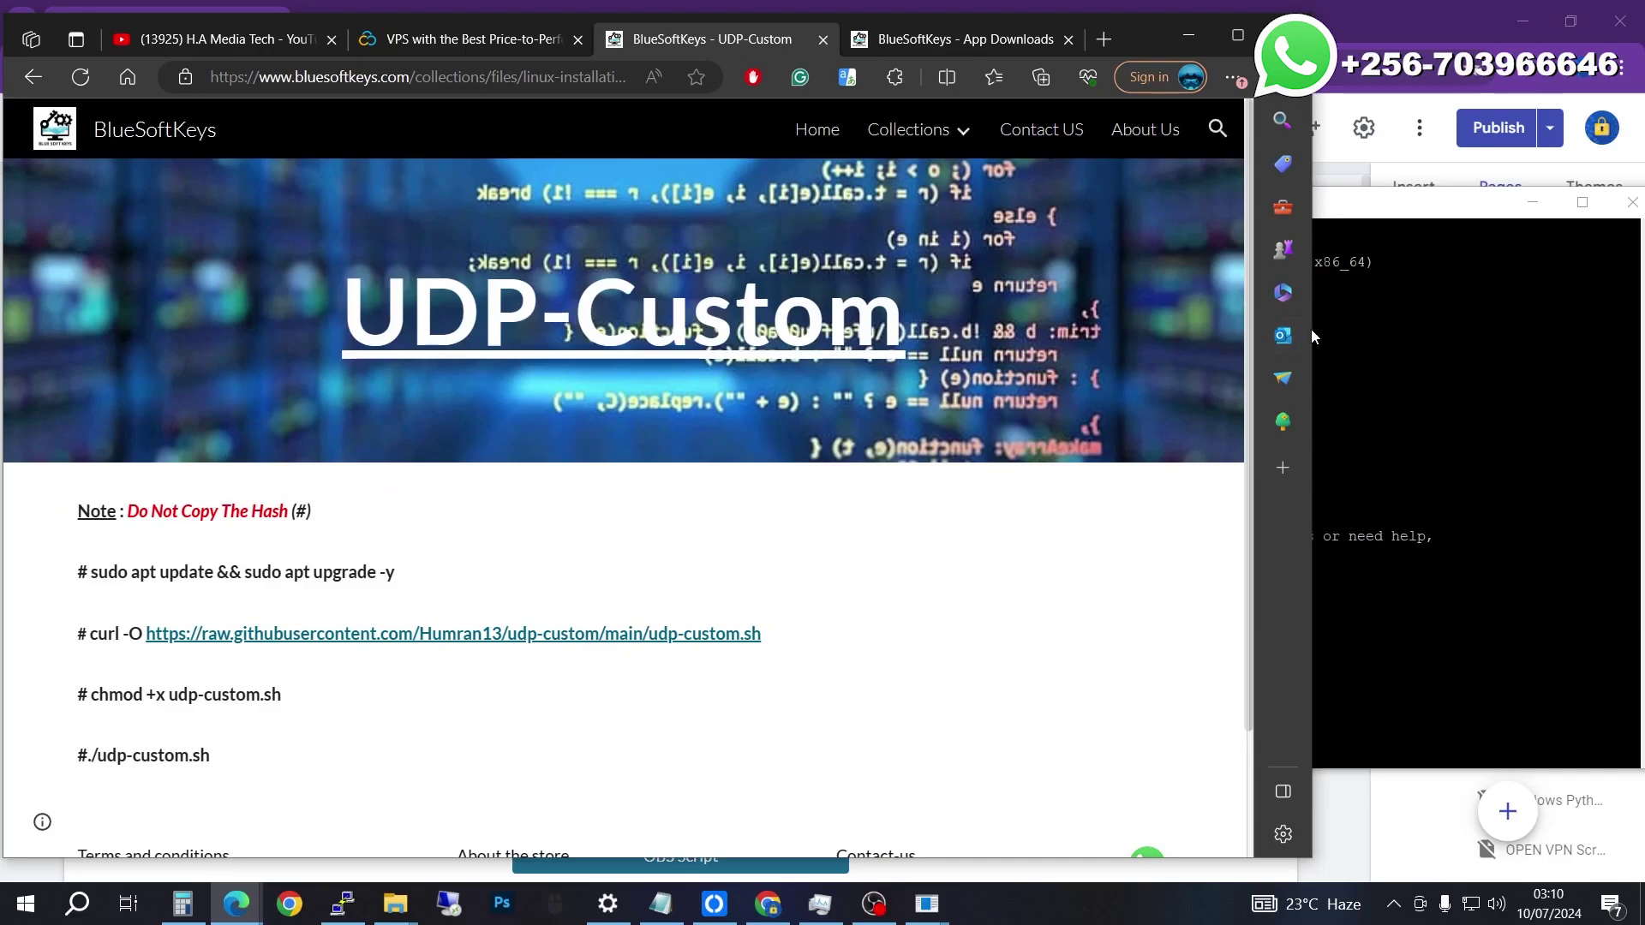
{"action": "left_click_drag", "start_coordinate": [1313, 329], "coordinate": [893, 329]}
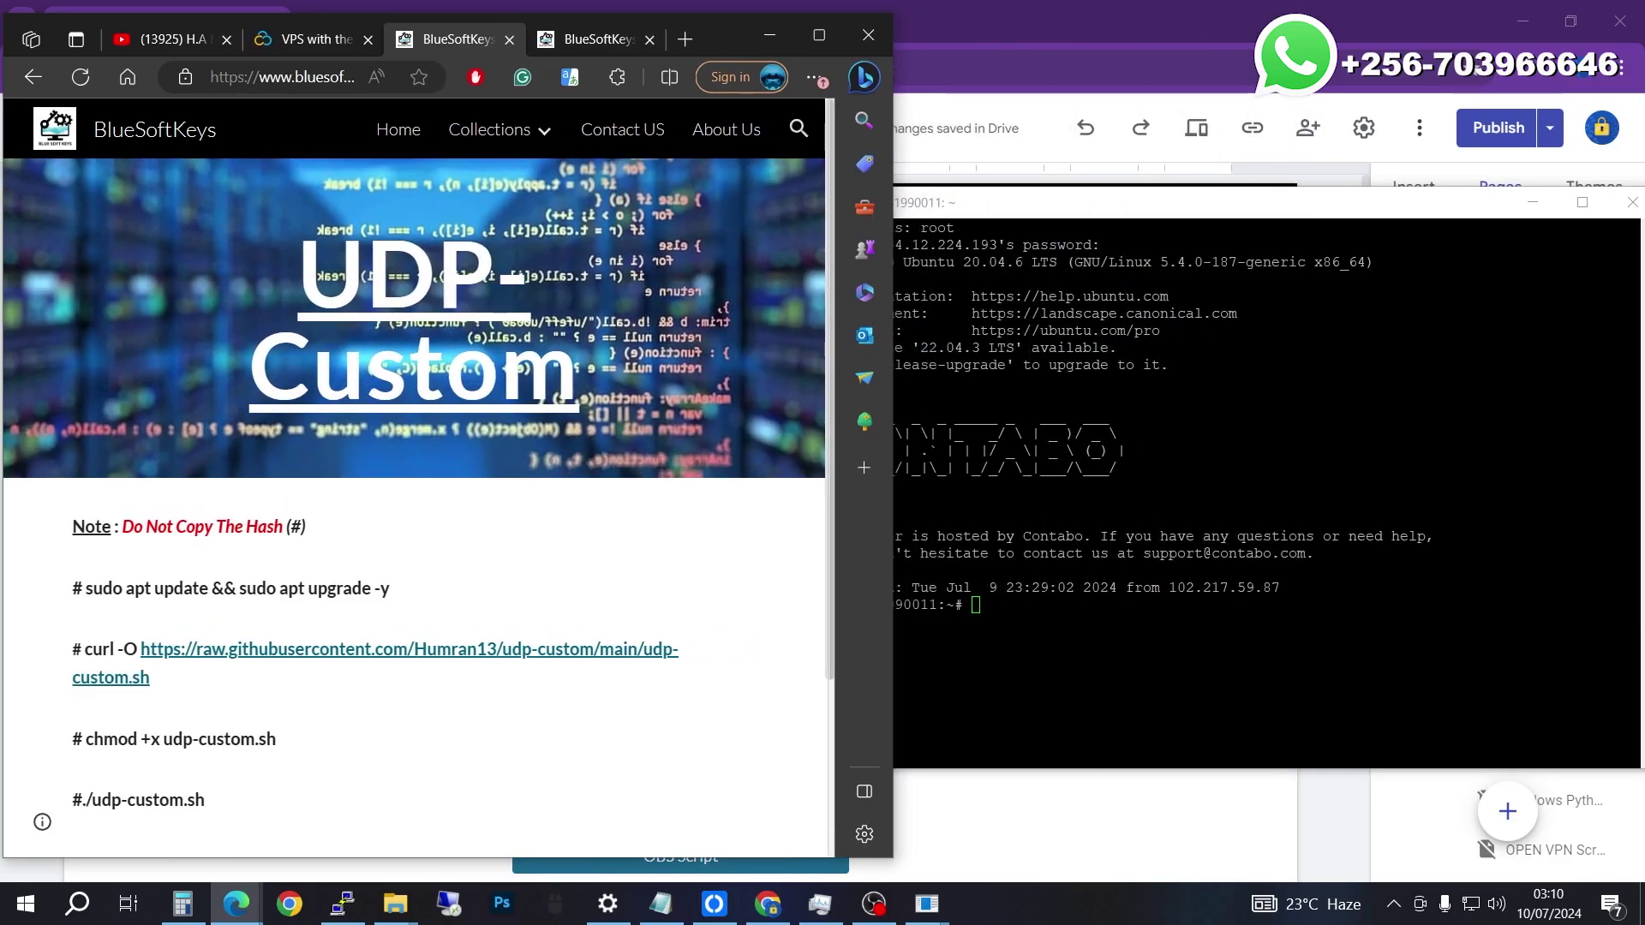
{"action": "left_click_drag", "start_coordinate": [1032, 213], "coordinate": [1058, 54]}
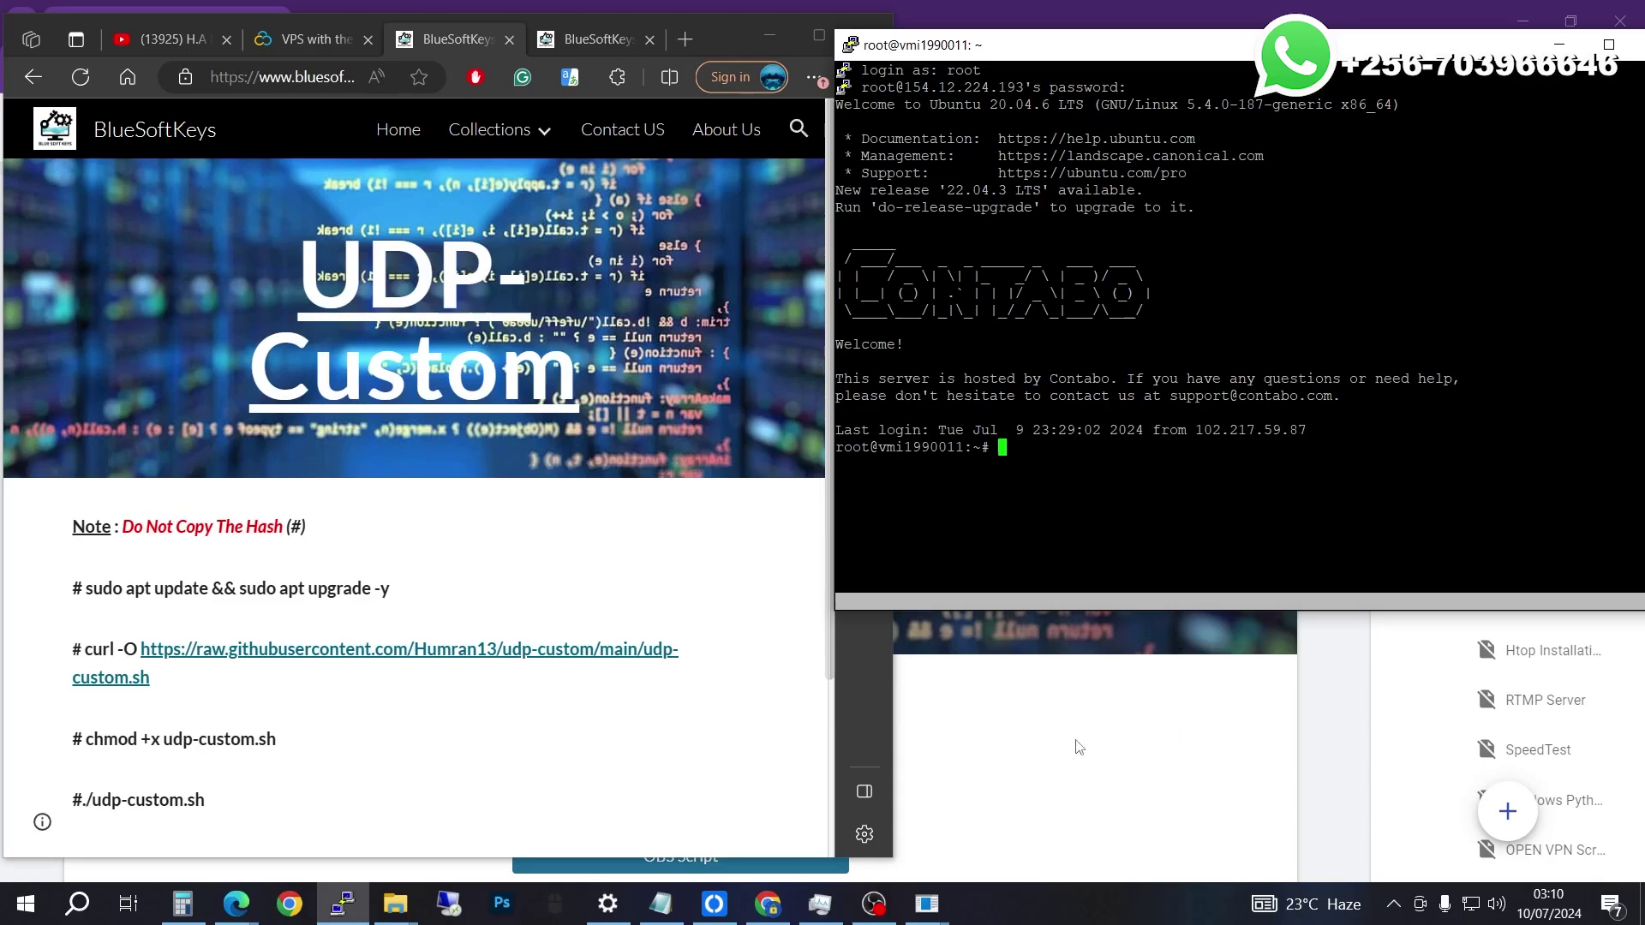
{"action": "left_click_drag", "start_coordinate": [893, 634], "coordinate": [828, 552]}
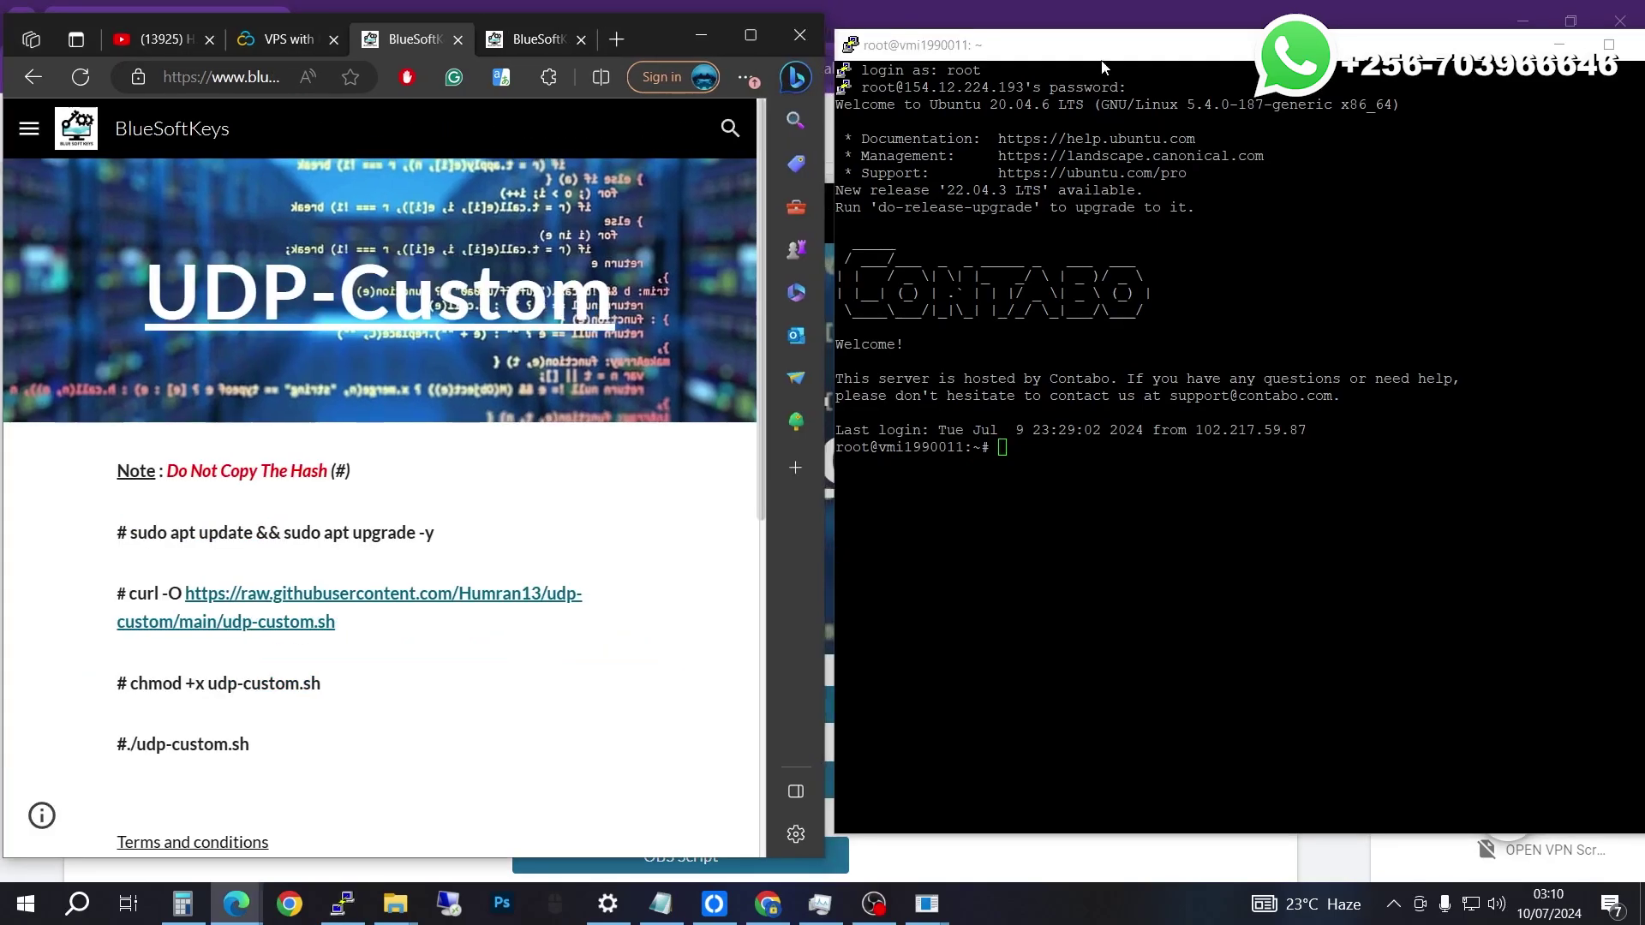
{"action": "left_click_drag", "start_coordinate": [1103, 65], "coordinate": [1091, 110]}
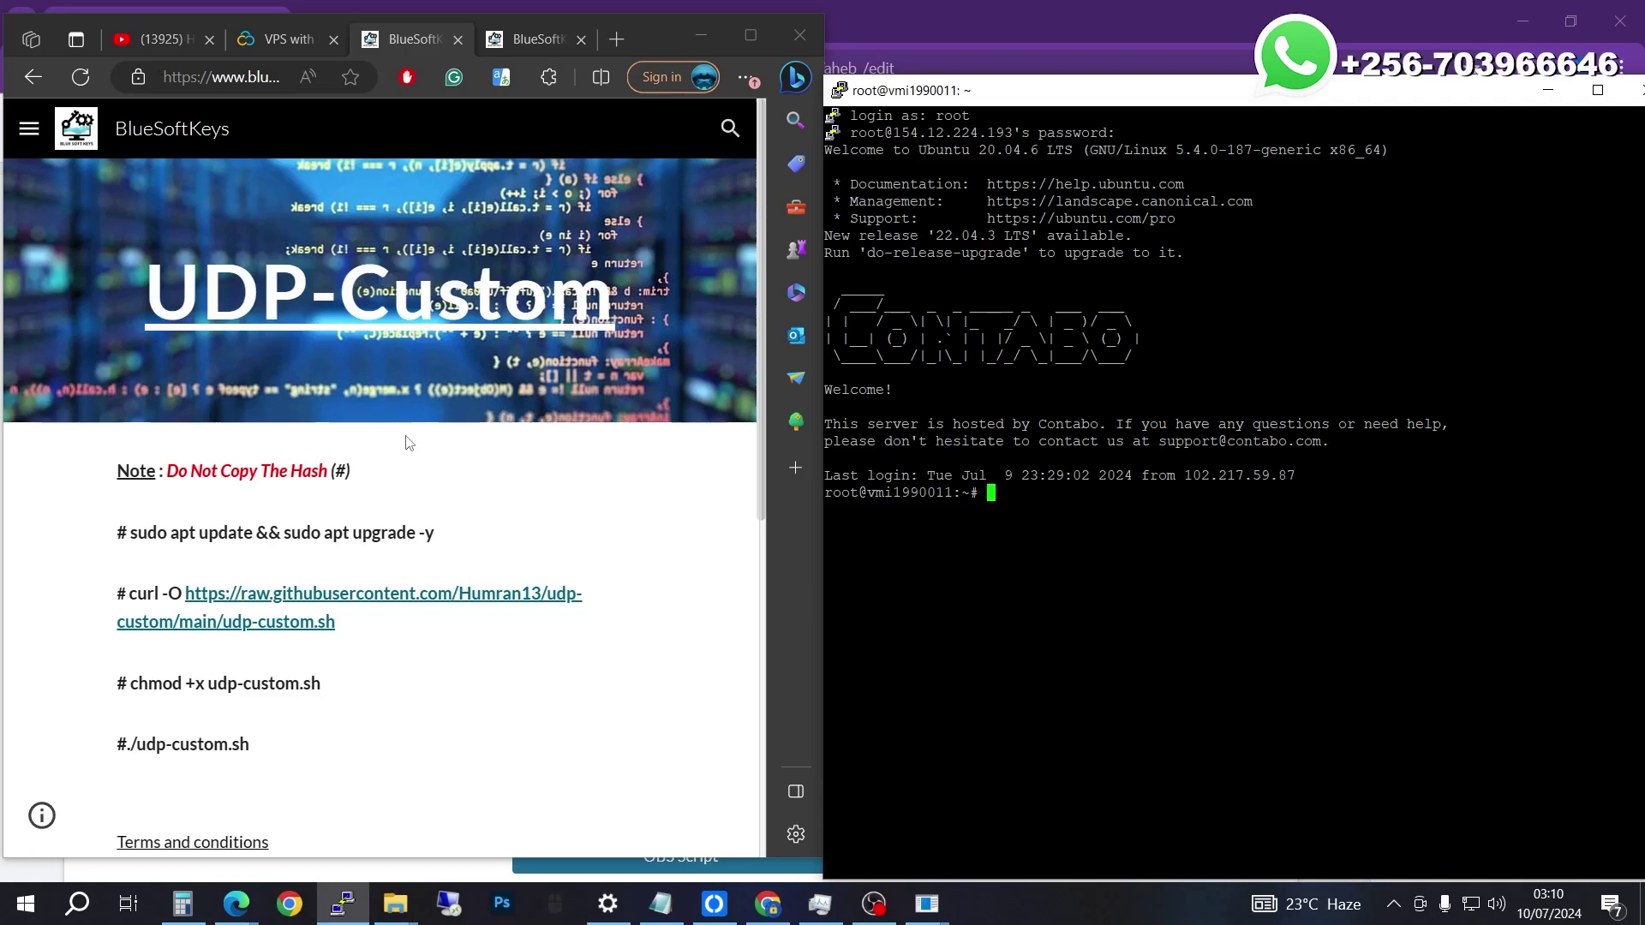
{"action": "left_click_drag", "start_coordinate": [442, 539], "coordinate": [137, 538]}
Paste and run sudo apt update && sudo apt upgrade -y in PuTTY, upgrading the python3.8 packages
{"action": "right_click", "coordinate": [138, 538]}
{"action": "left_click", "coordinate": [213, 331]}
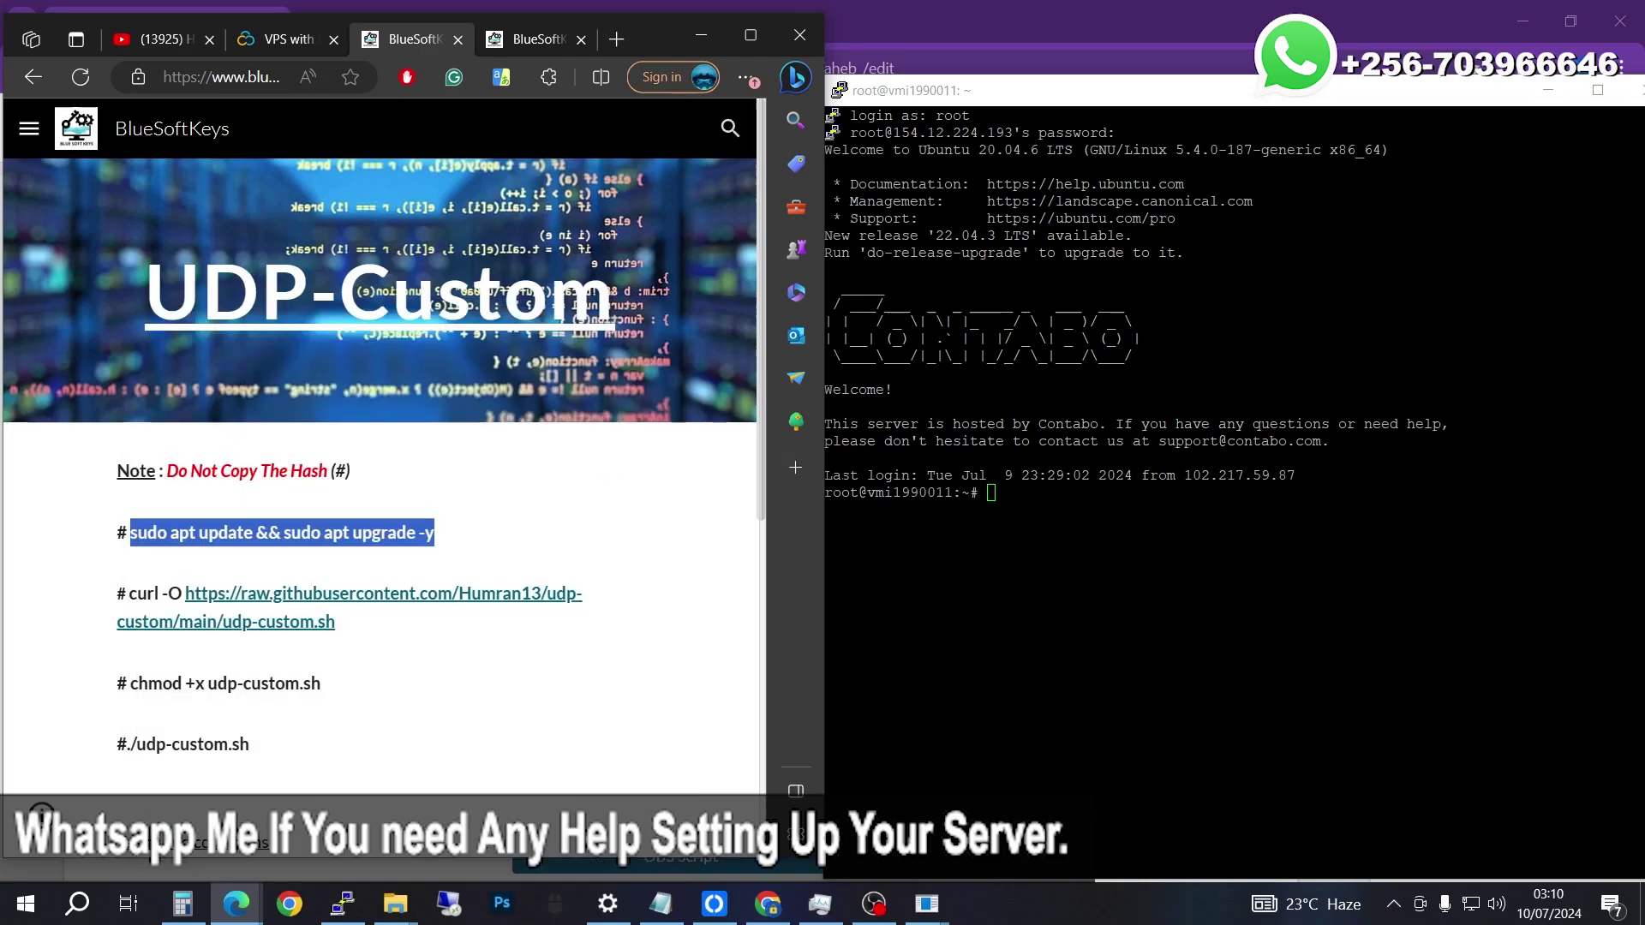
{"action": "key", "text": "alt+Tab"}
{"action": "key", "text": "shift+Insert"}
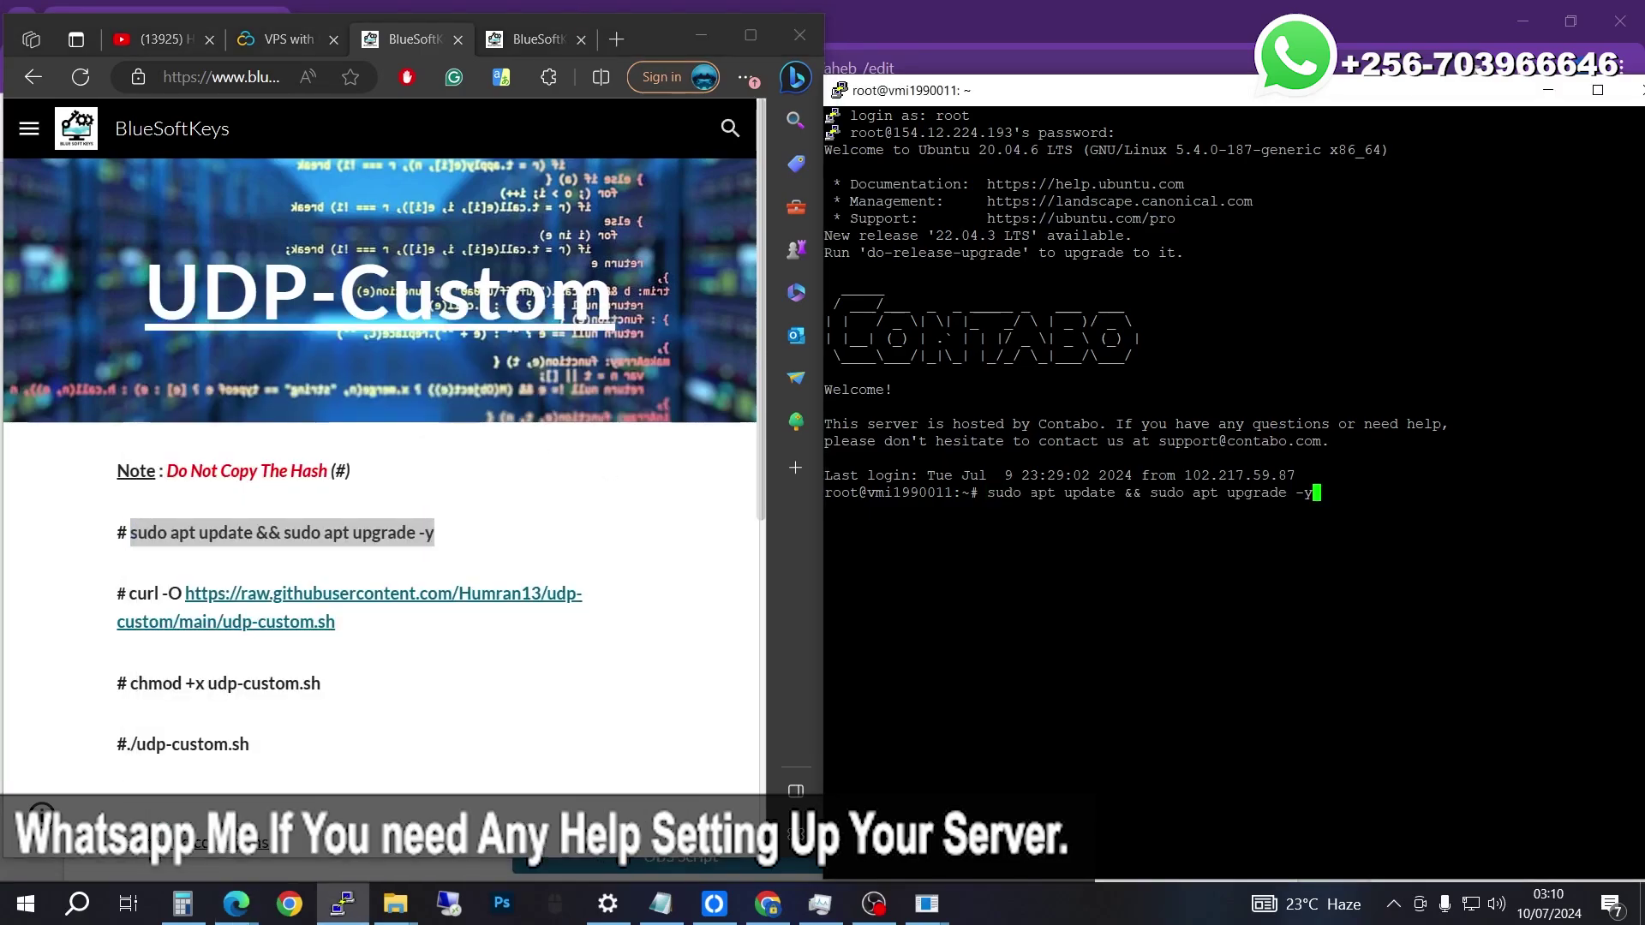
{"action": "key", "text": "Return"}
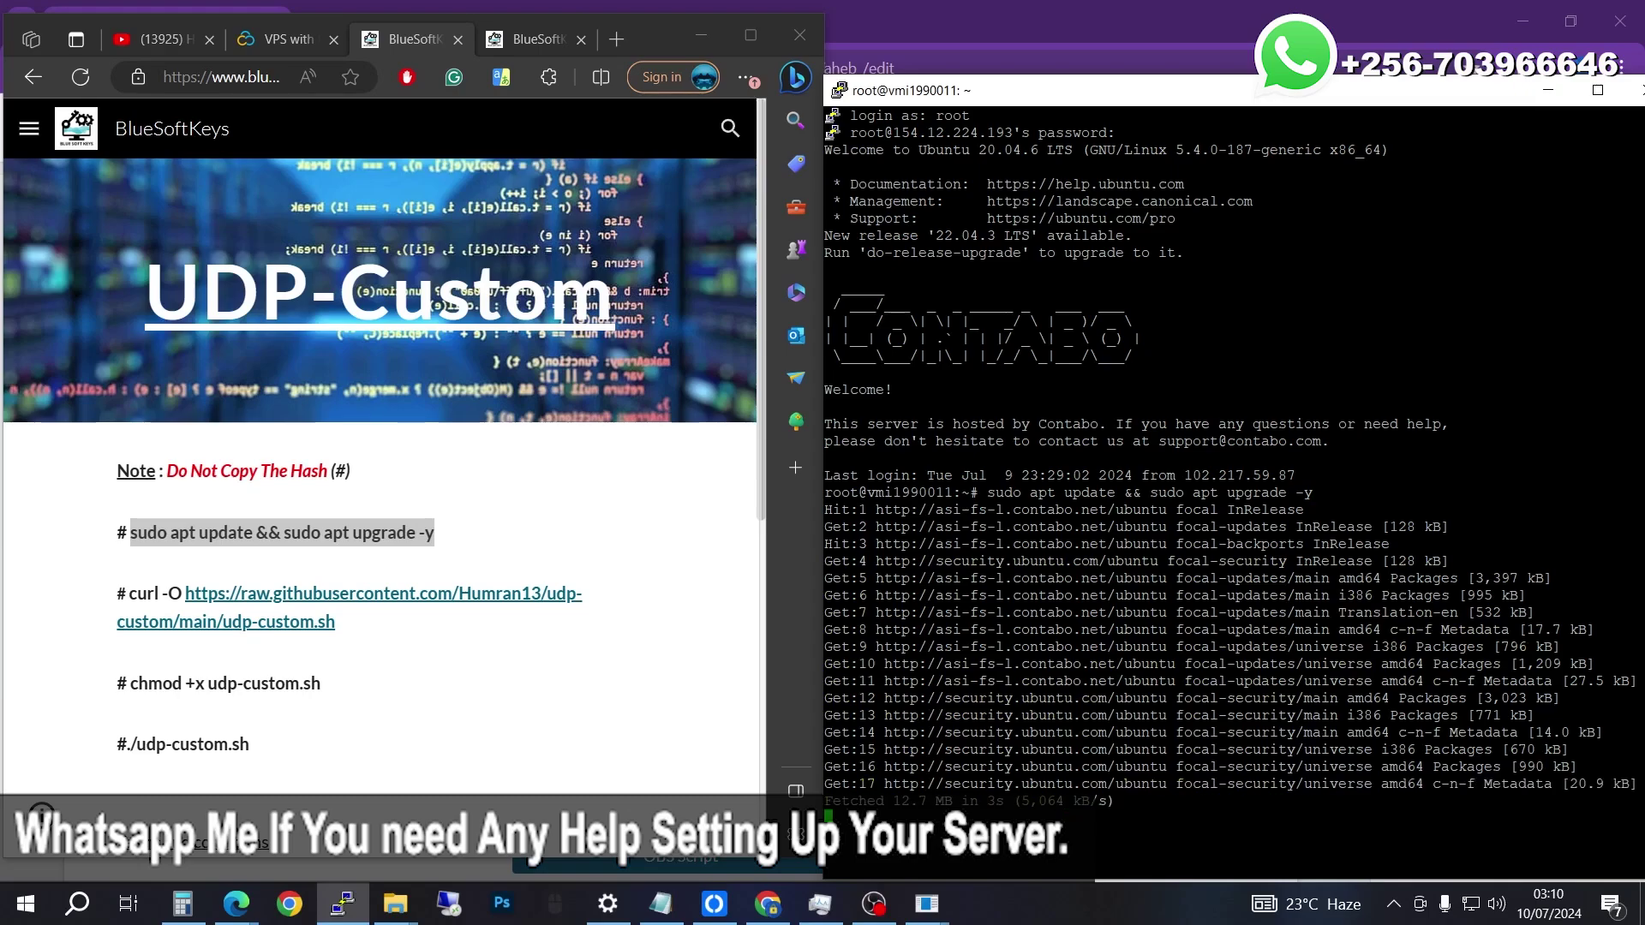
{"action": "left_click_drag", "start_coordinate": [1235, 97], "coordinate": [1229, 74]}
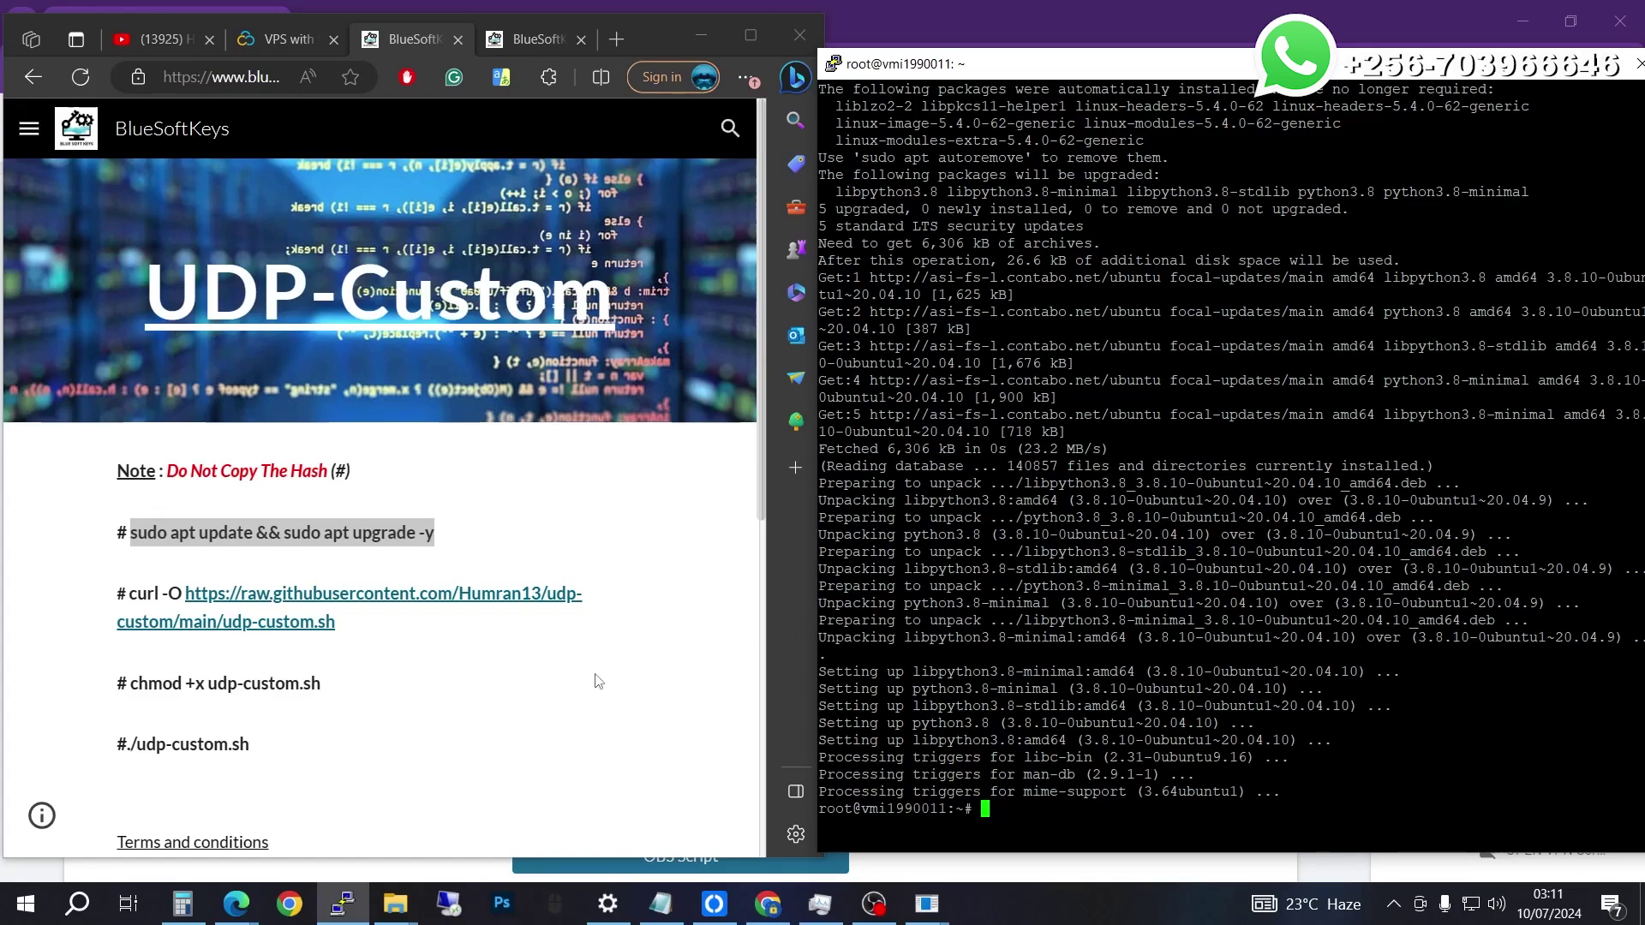
{"action": "left_click_drag", "start_coordinate": [359, 623], "coordinate": [126, 601]}
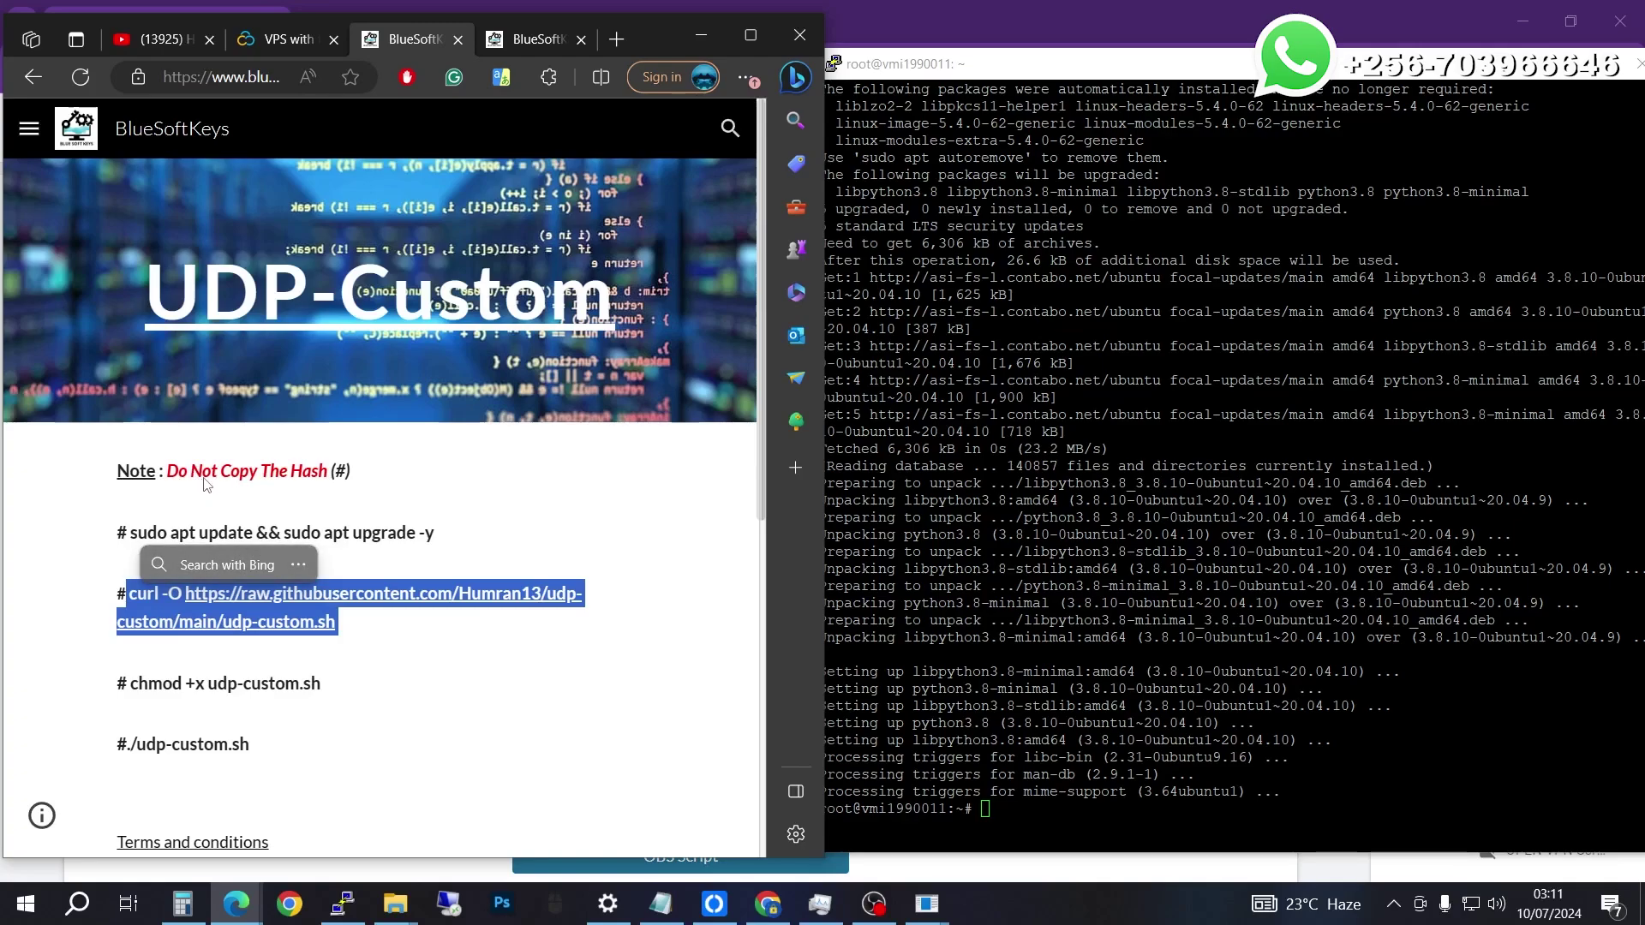
{"action": "right_click", "coordinate": [156, 604]}
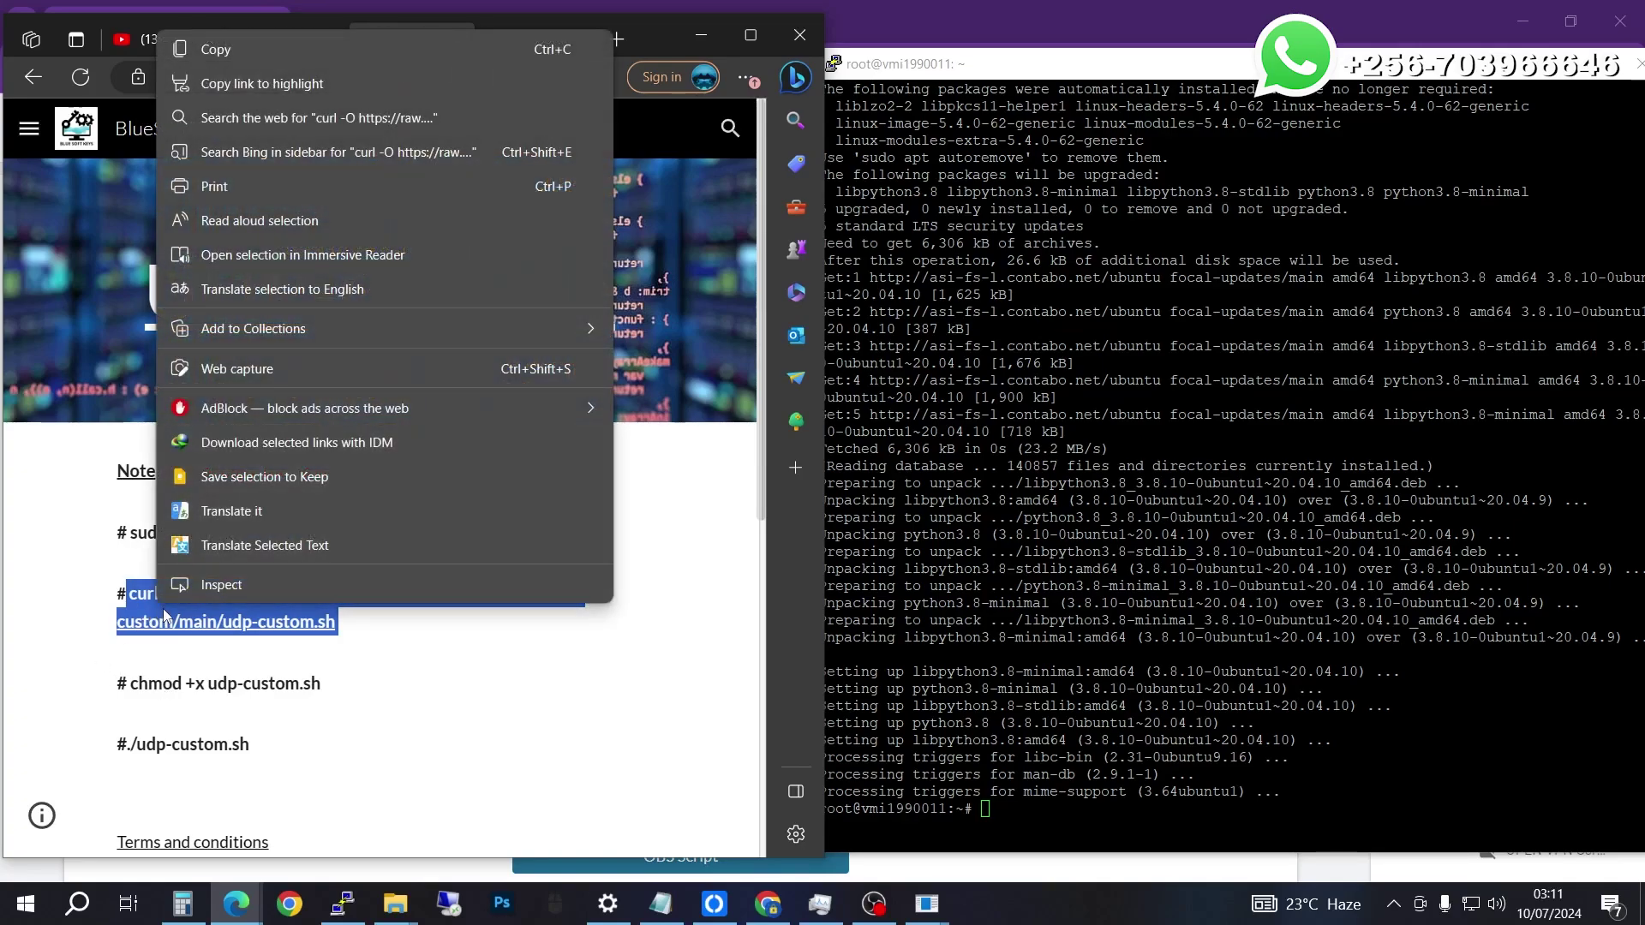
Download udp-custom.sh onto the server by pasting and running the curl -O command
{"action": "left_click", "coordinate": [225, 53]}
{"action": "key", "text": "alt+Tab"}
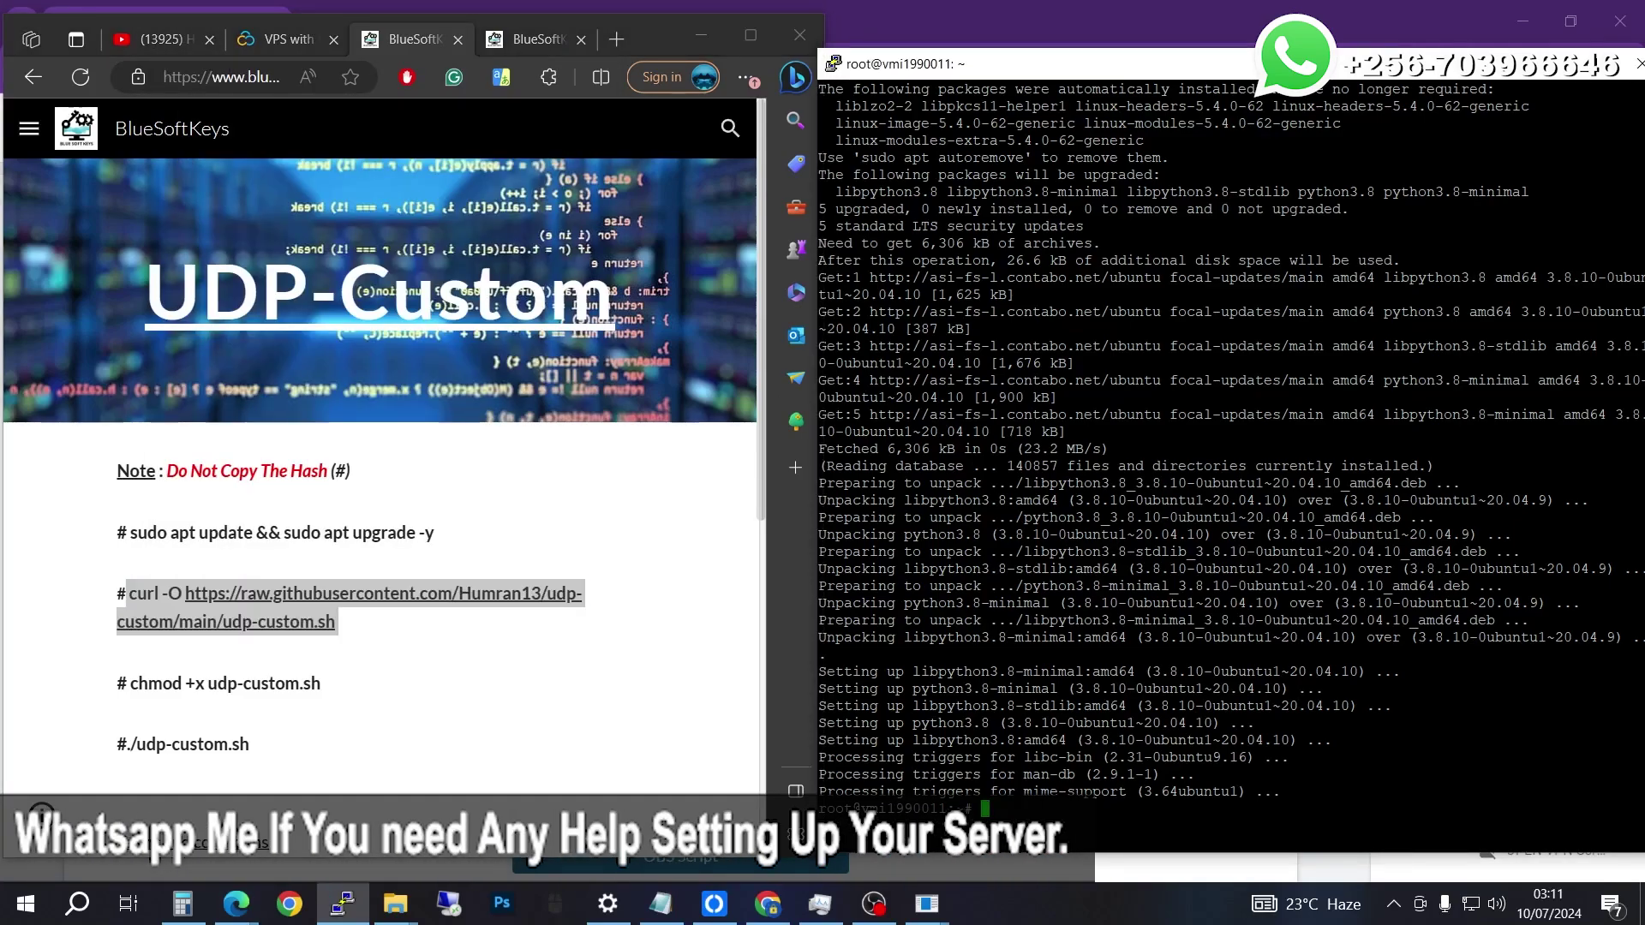
{"action": "key", "text": "shift+Insert"}
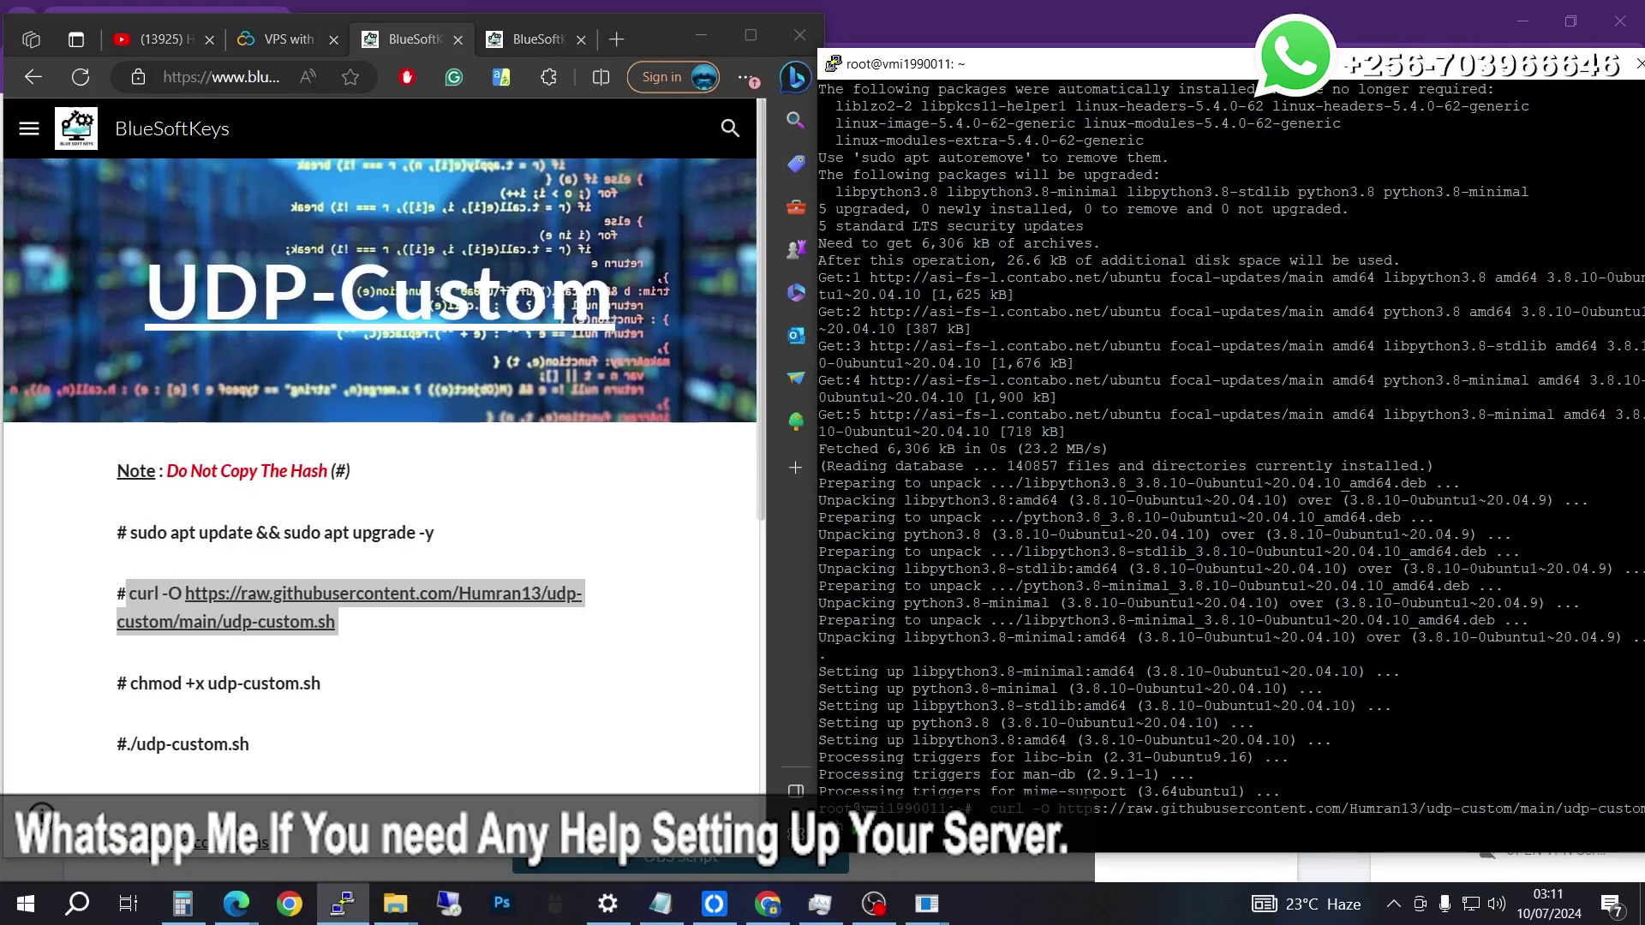
{"action": "key", "text": "Return"}
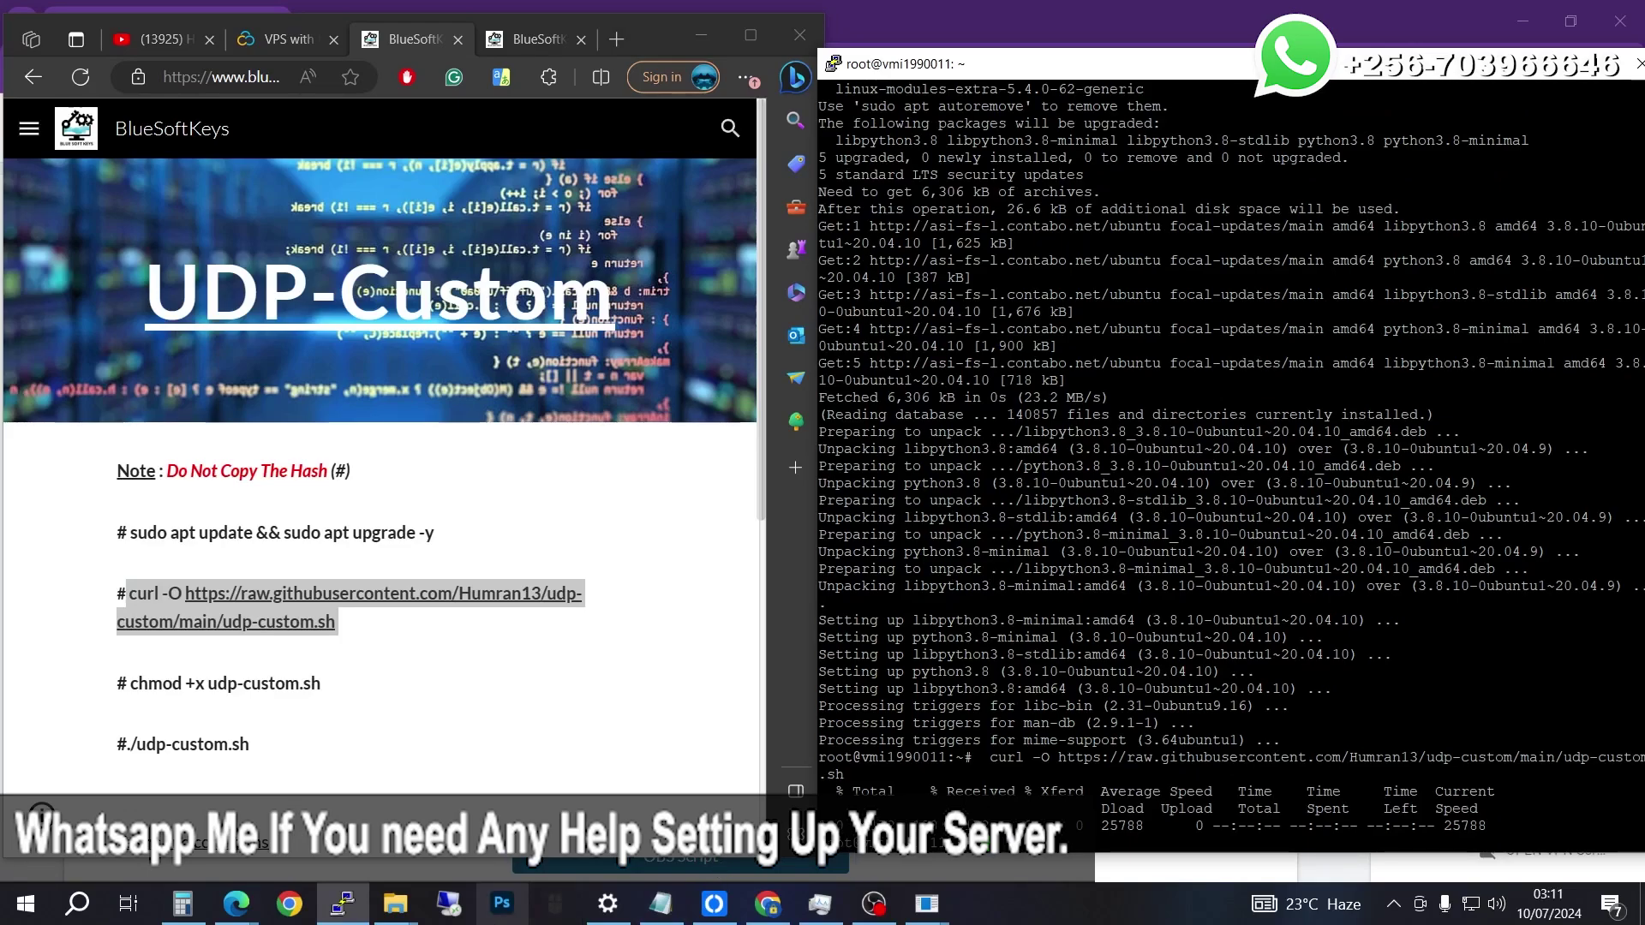
Make the script executable with chmod +x udp-custom.sh
{"action": "left_click_drag", "start_coordinate": [322, 686], "coordinate": [133, 690]}
{"action": "right_click", "coordinate": [150, 686]}
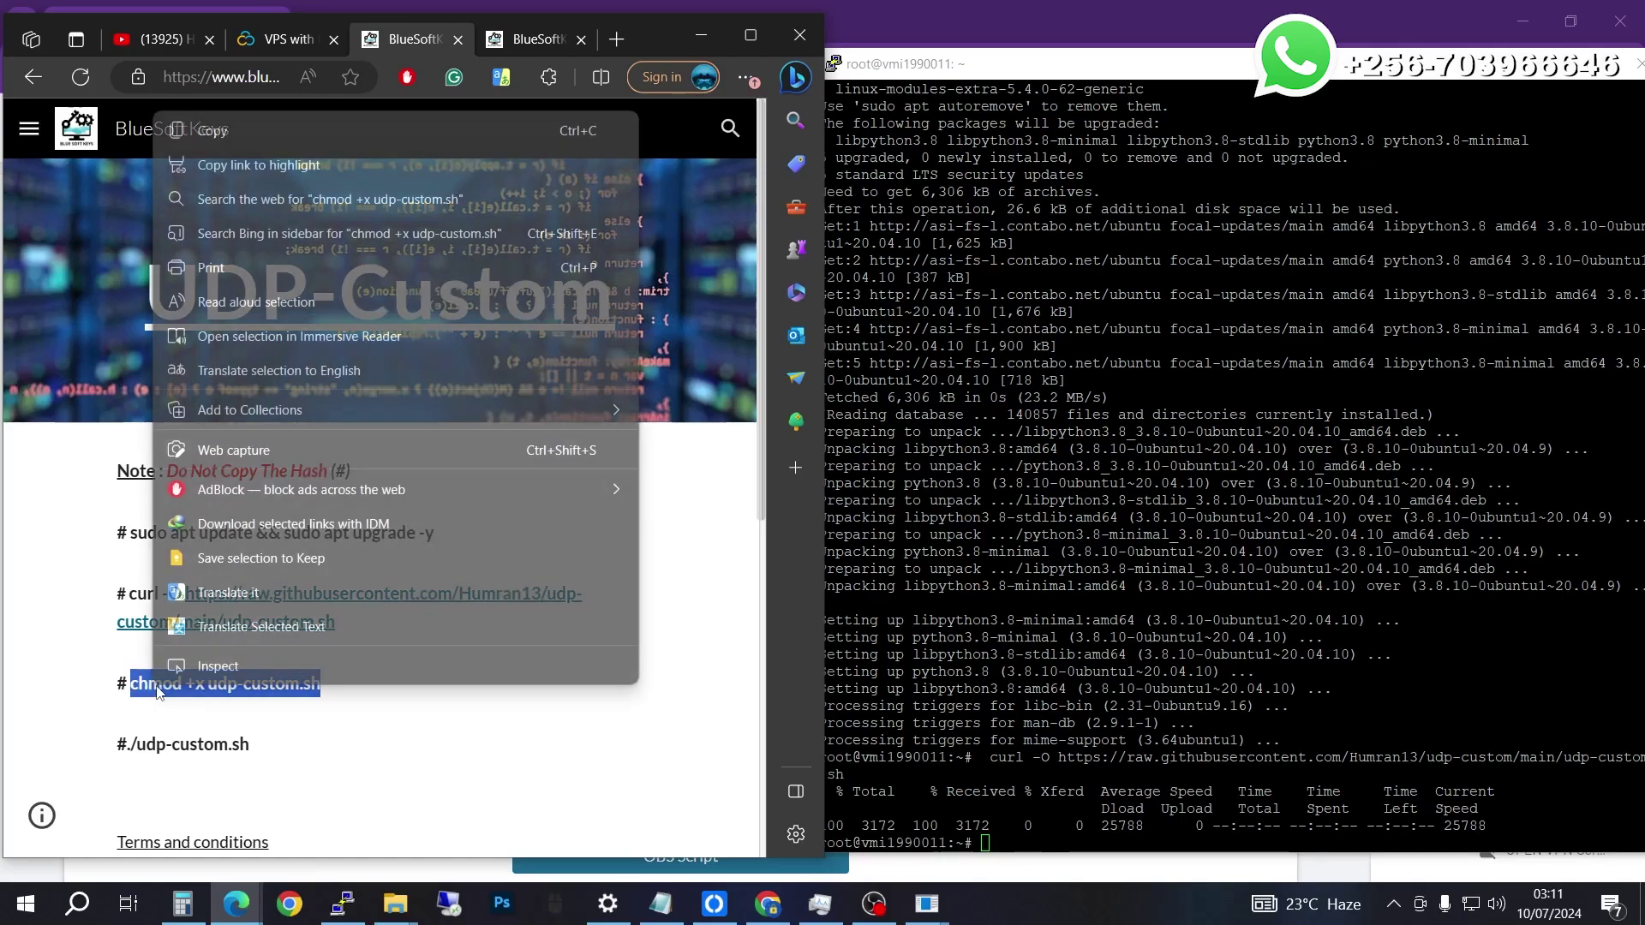
{"action": "left_click", "coordinate": [230, 136]}
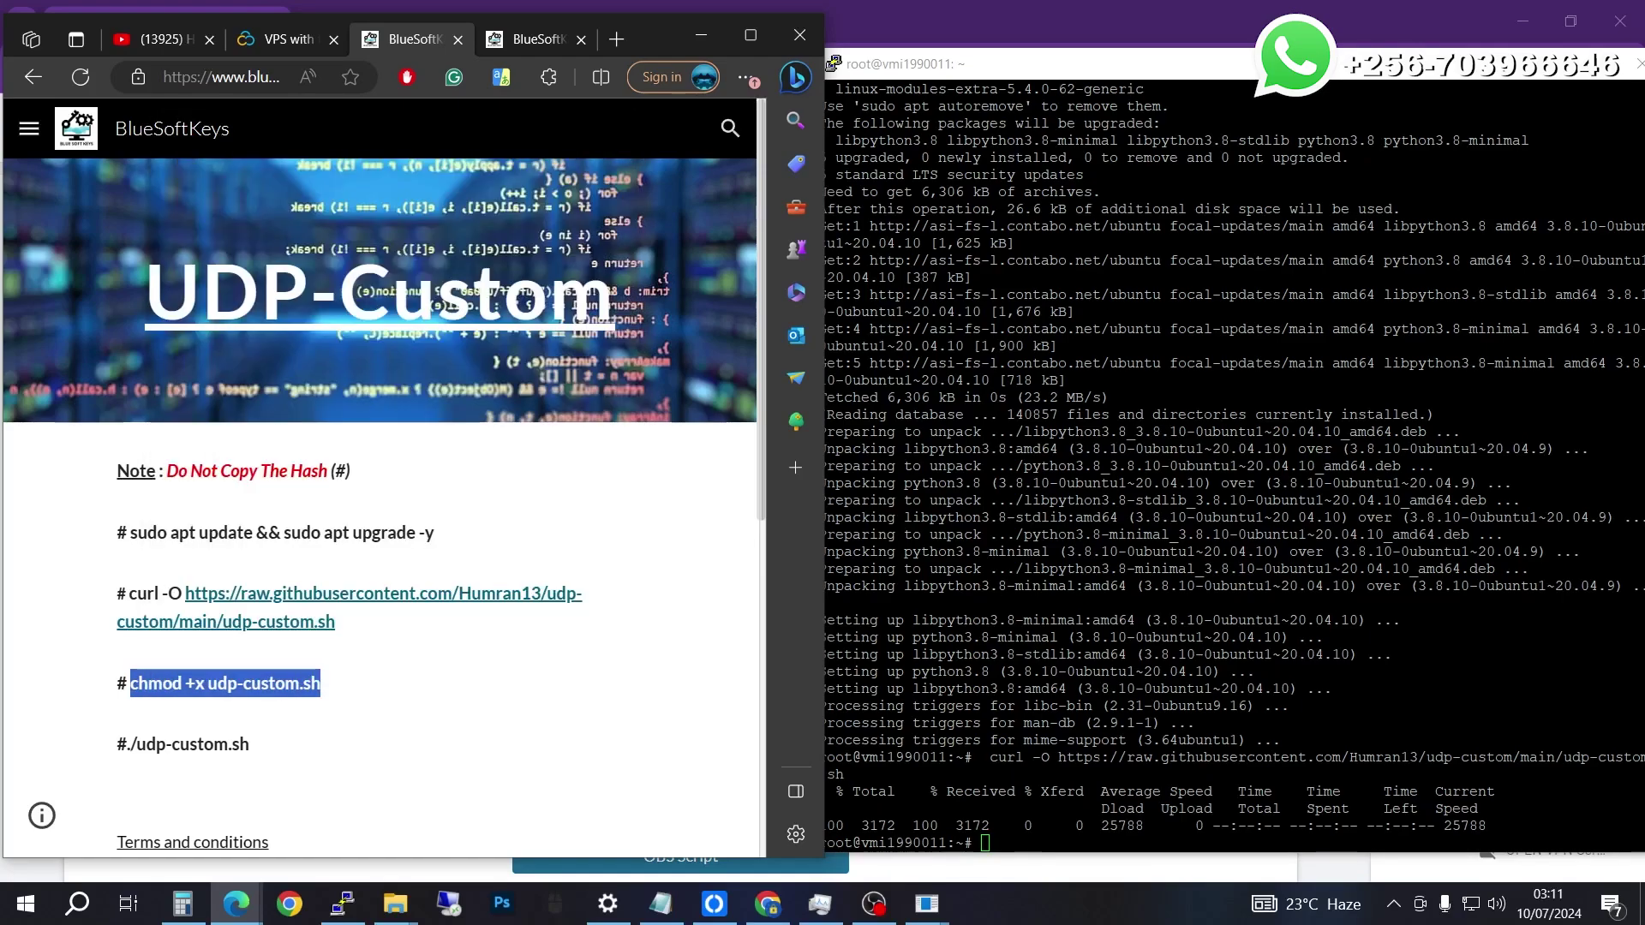
{"action": "left_click", "coordinate": [1032, 847]}
{"action": "right_click", "coordinate": [1033, 849]}
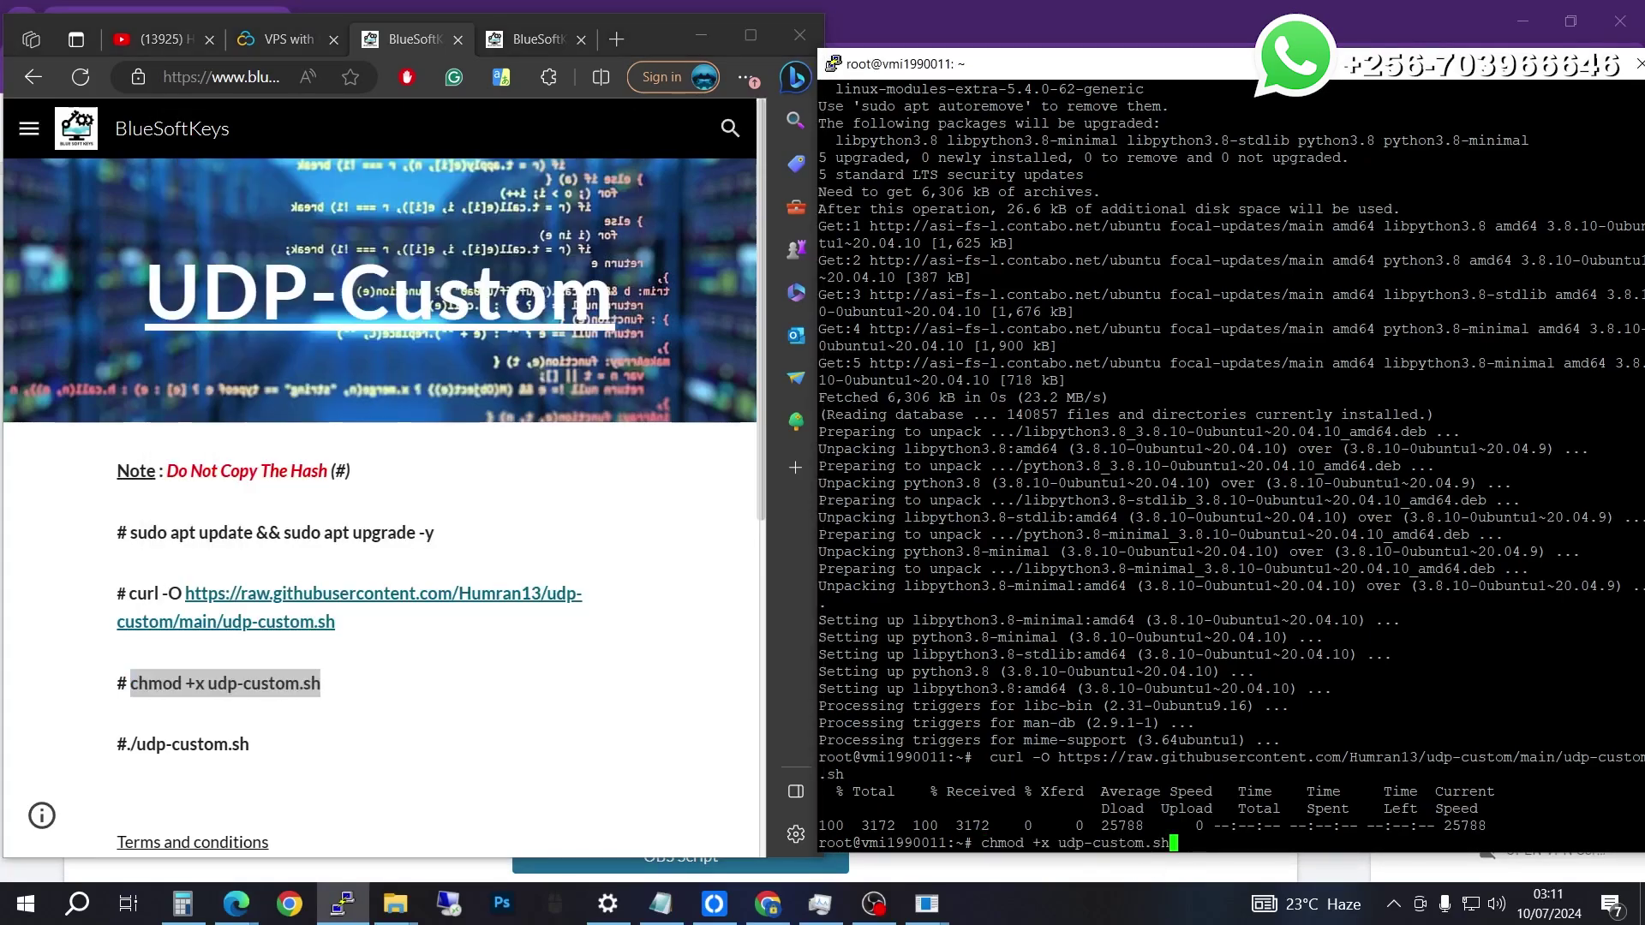
{"action": "key", "text": "Return"}
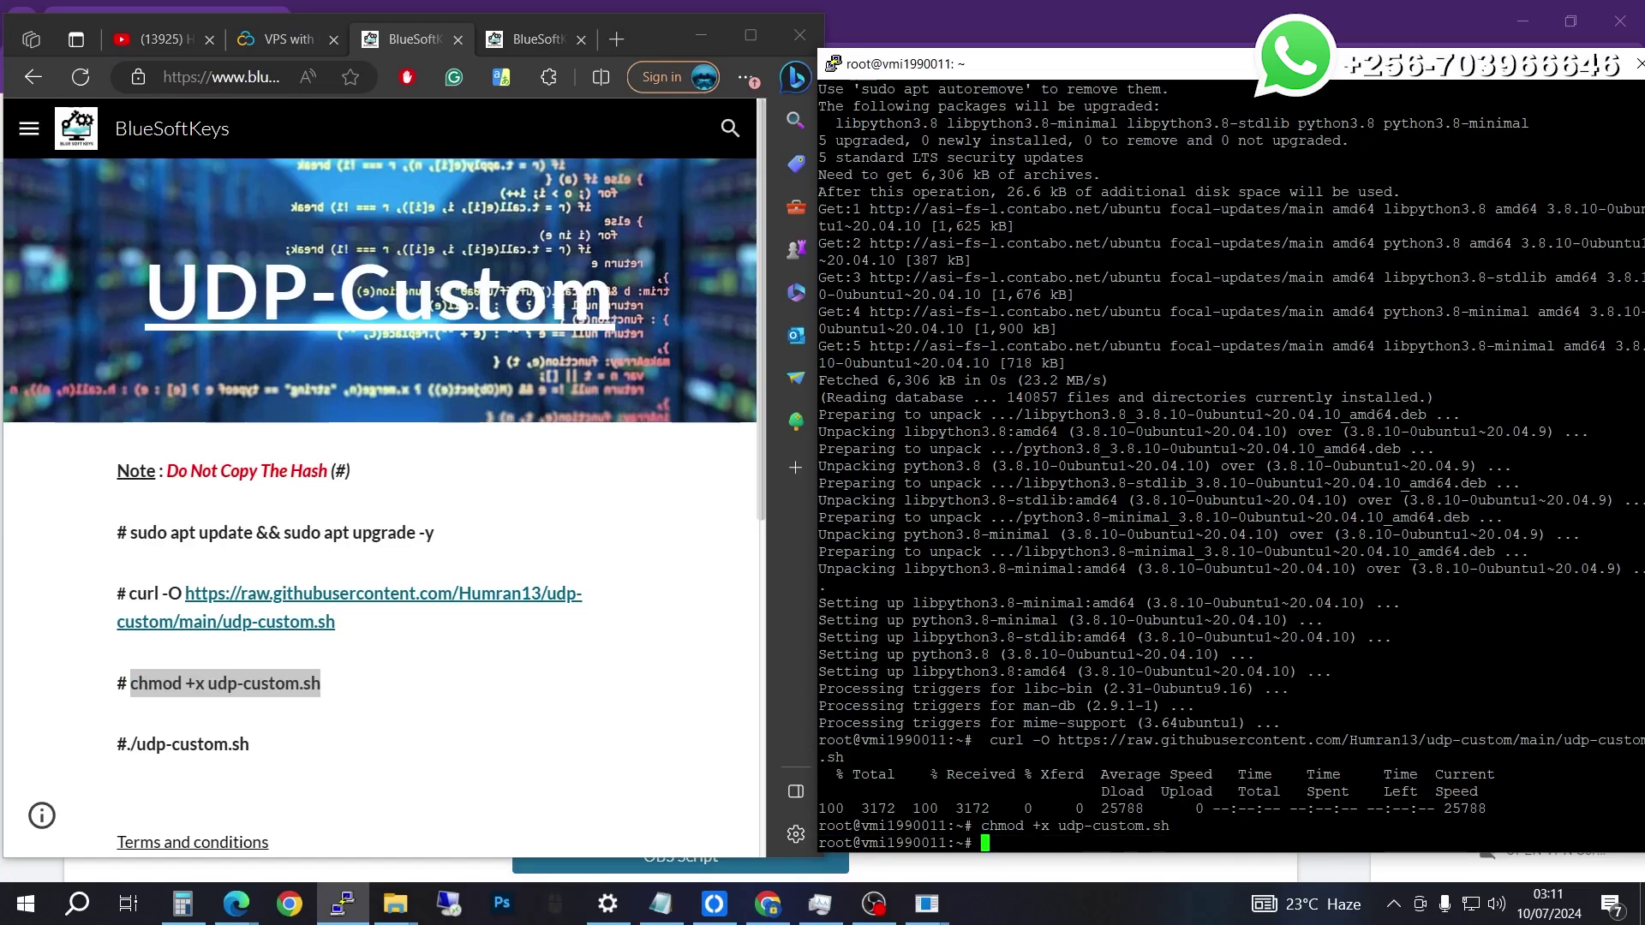
{"action": "left_click_drag", "start_coordinate": [249, 745], "coordinate": [126, 751]}
Run ./udp-custom.sh in PuTTY and enter choice 1 (Install) at the menu
{"action": "right_click", "coordinate": [148, 745]}
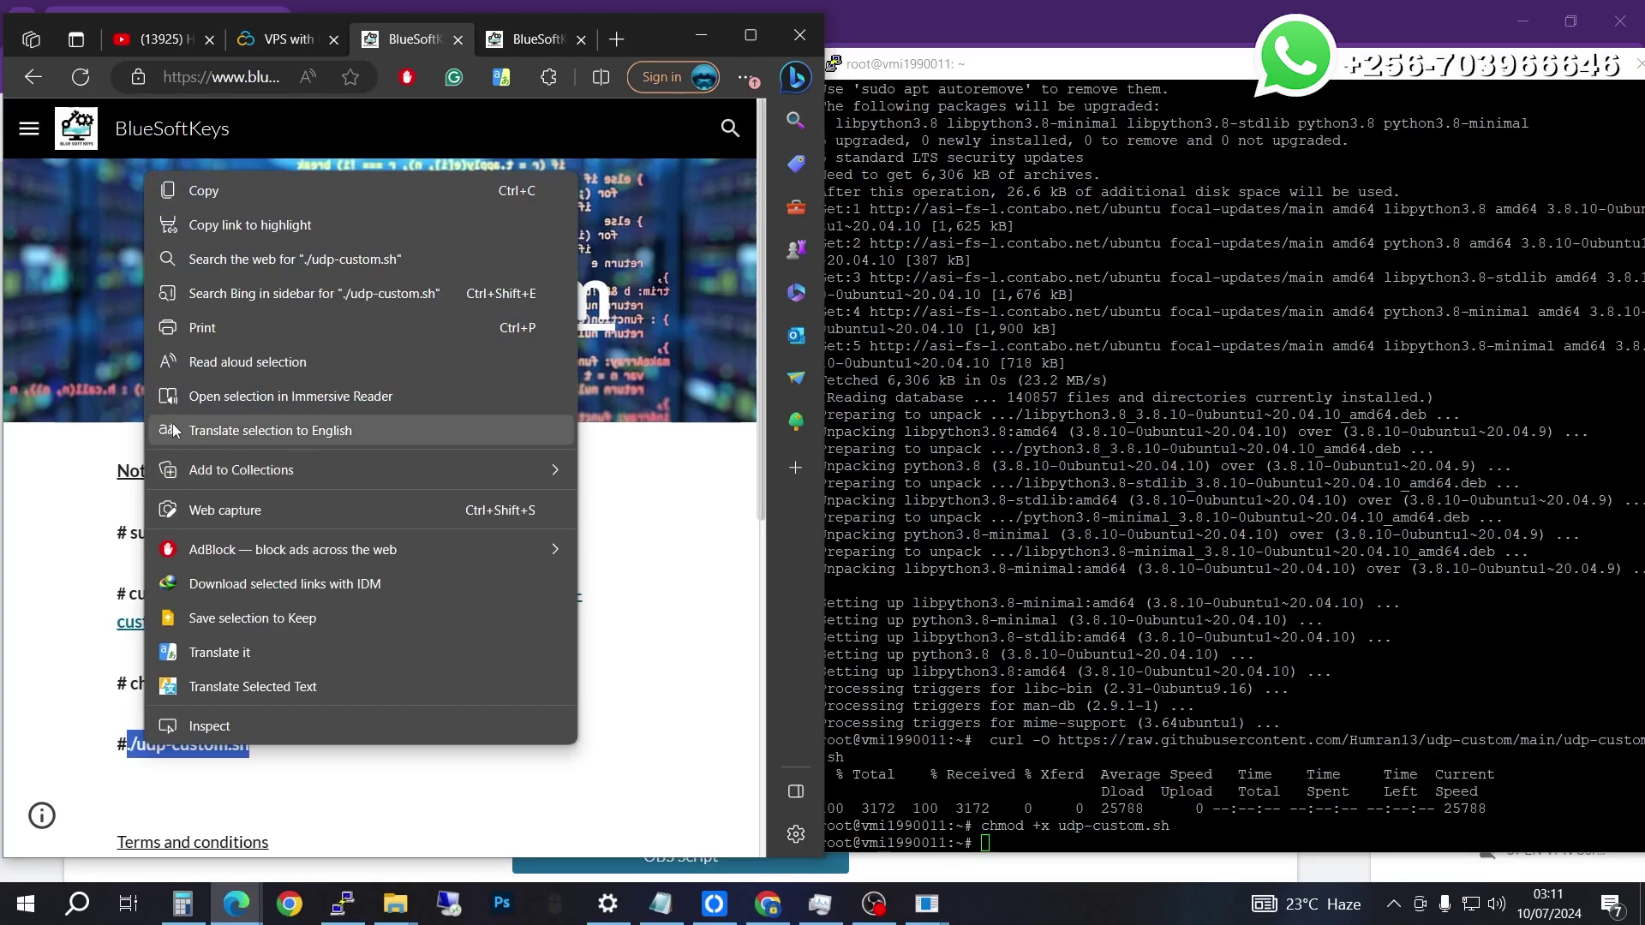
{"action": "left_click", "coordinate": [233, 190]}
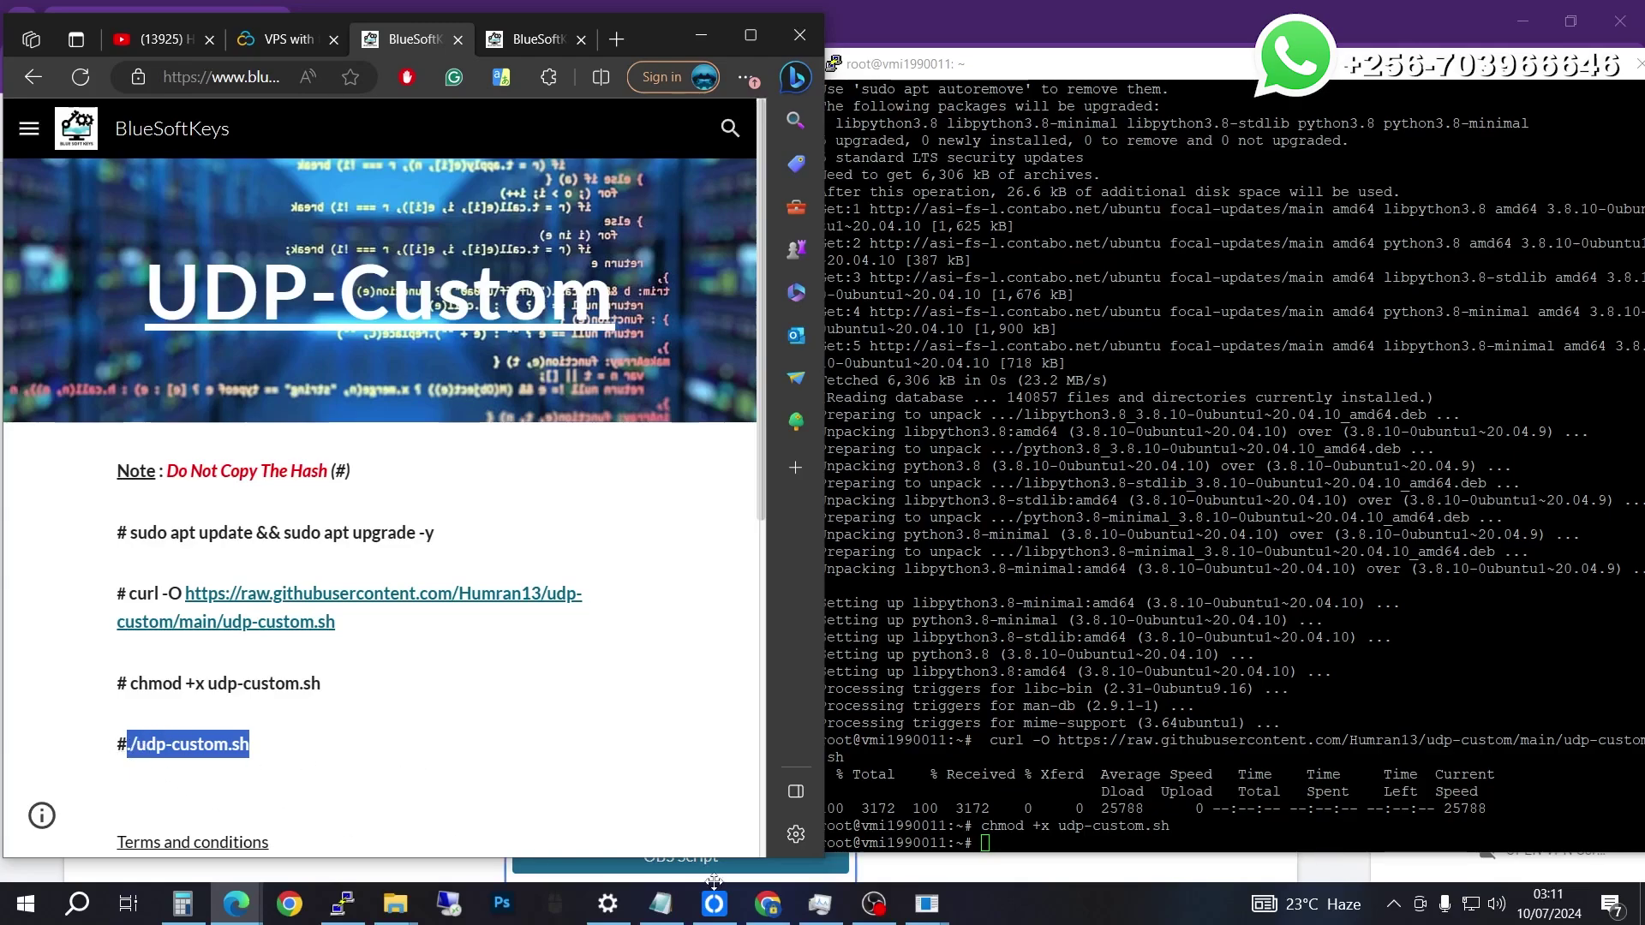
{"action": "left_click", "coordinate": [1032, 851]}
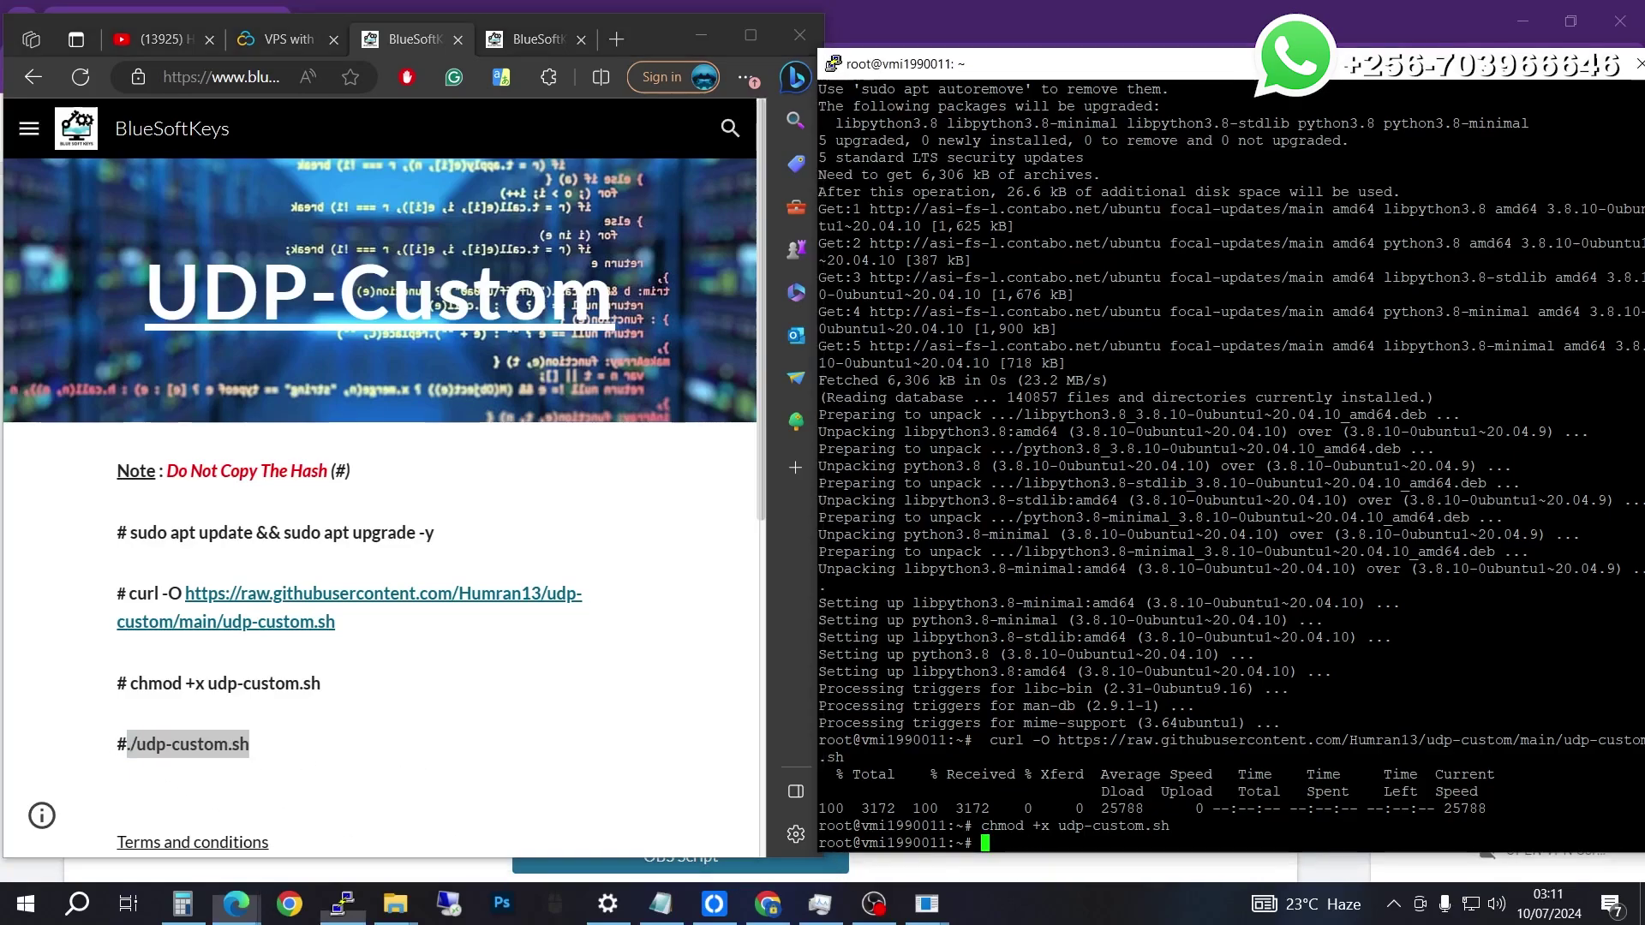
{"action": "right_click", "coordinate": [1067, 851]}
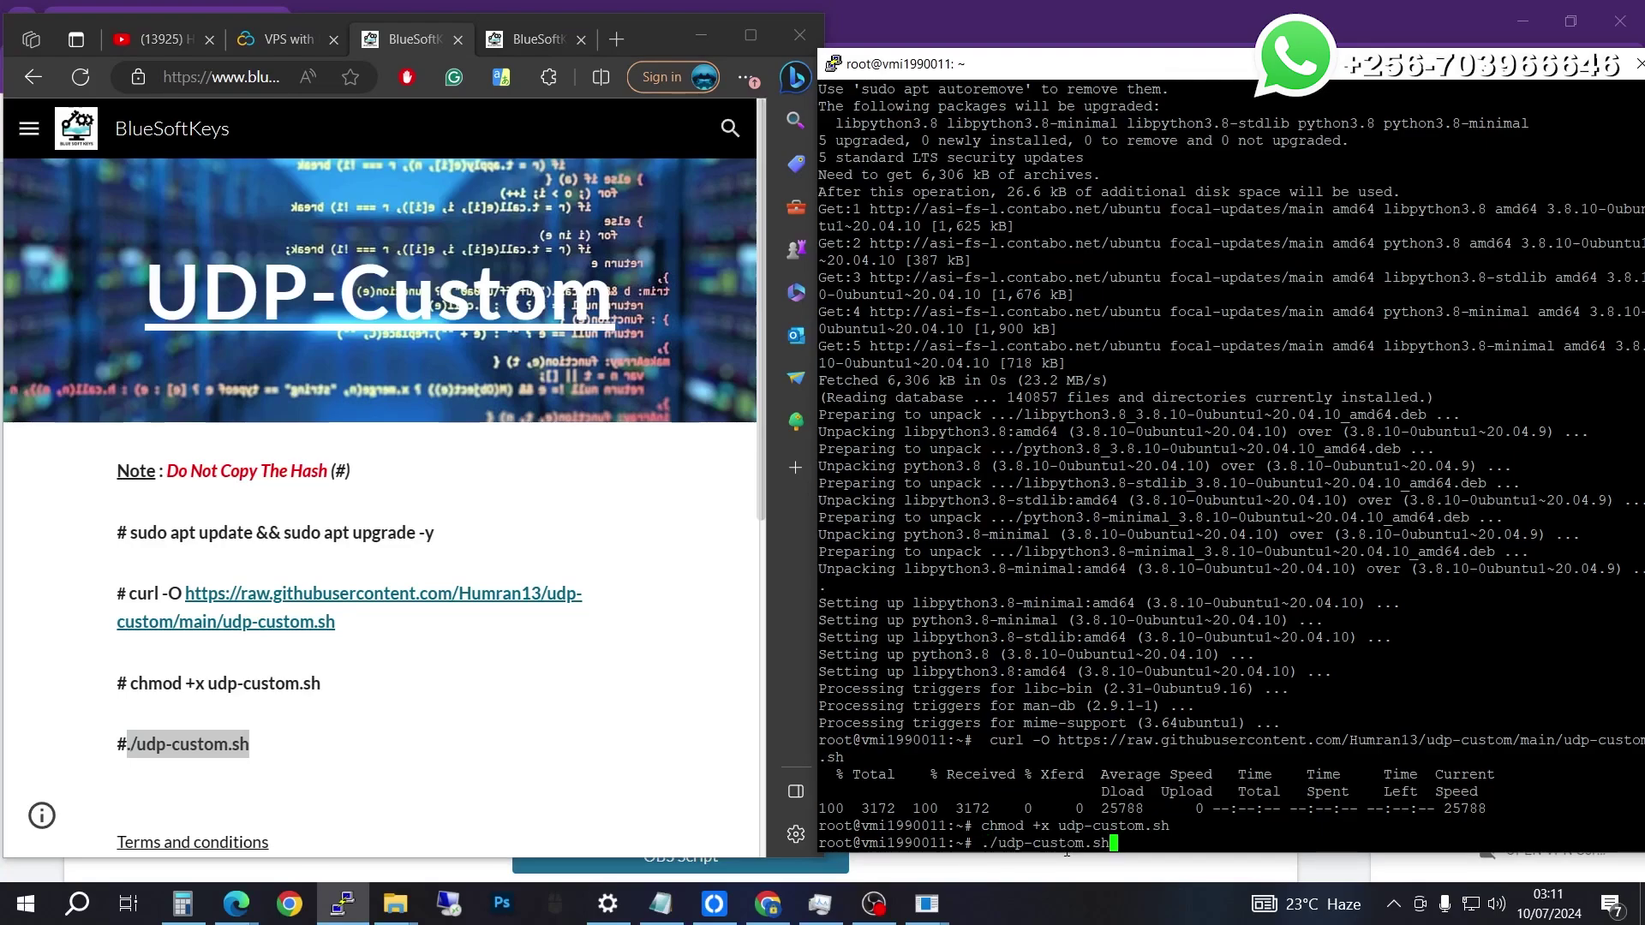
{"action": "key", "text": "Return"}
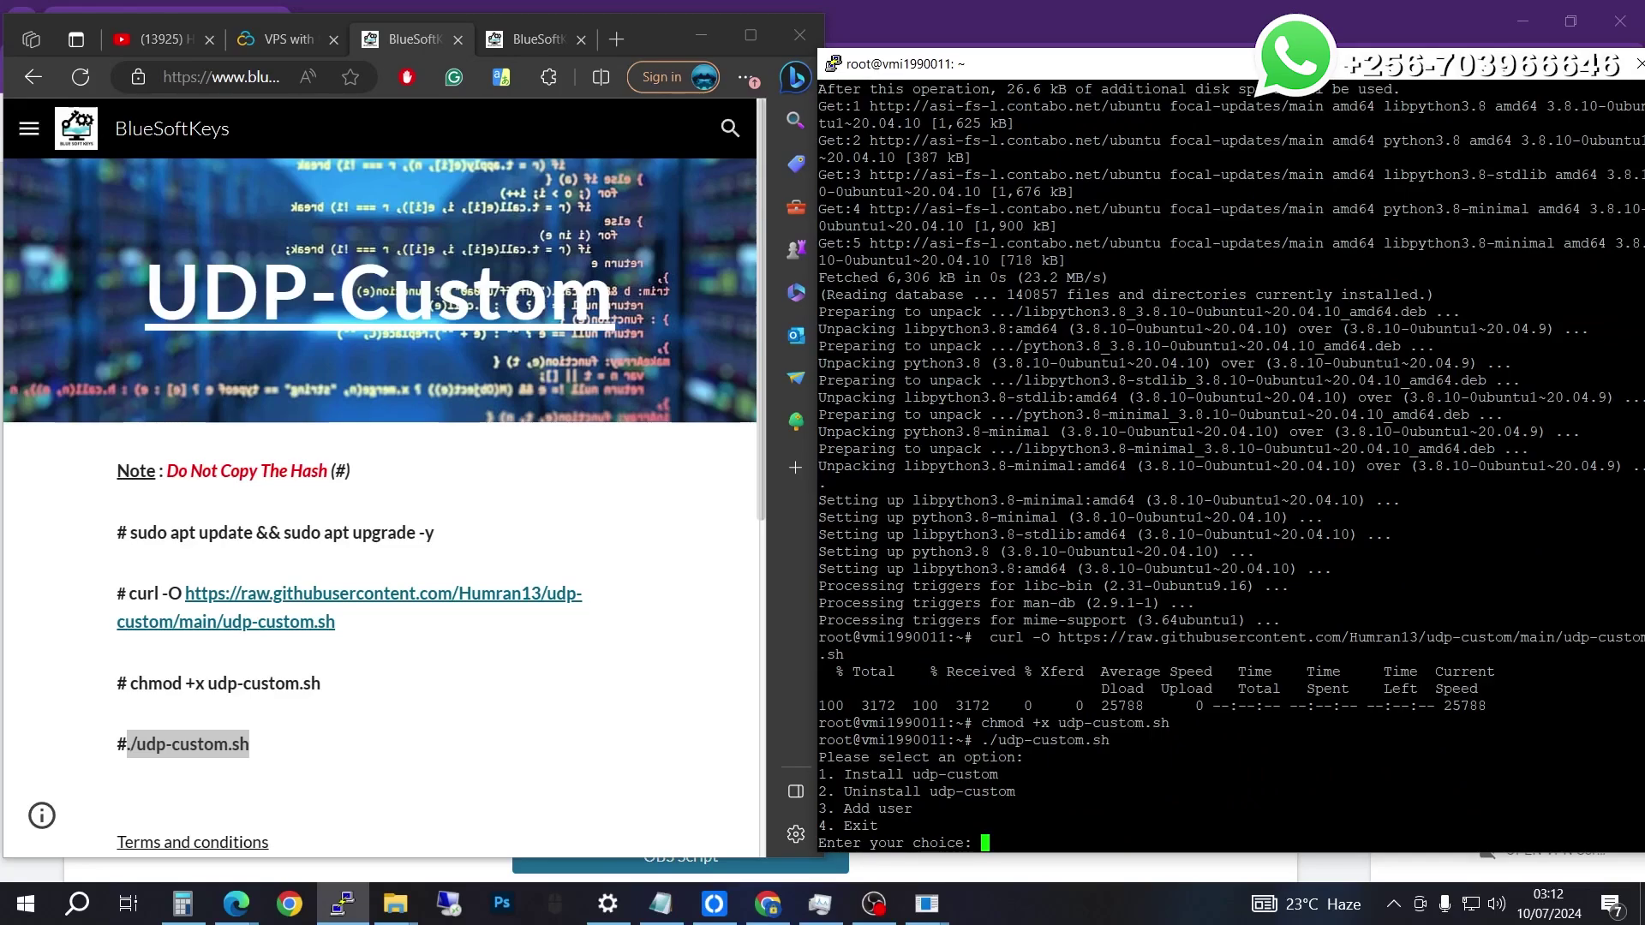
{"action": "type", "text": "1"}
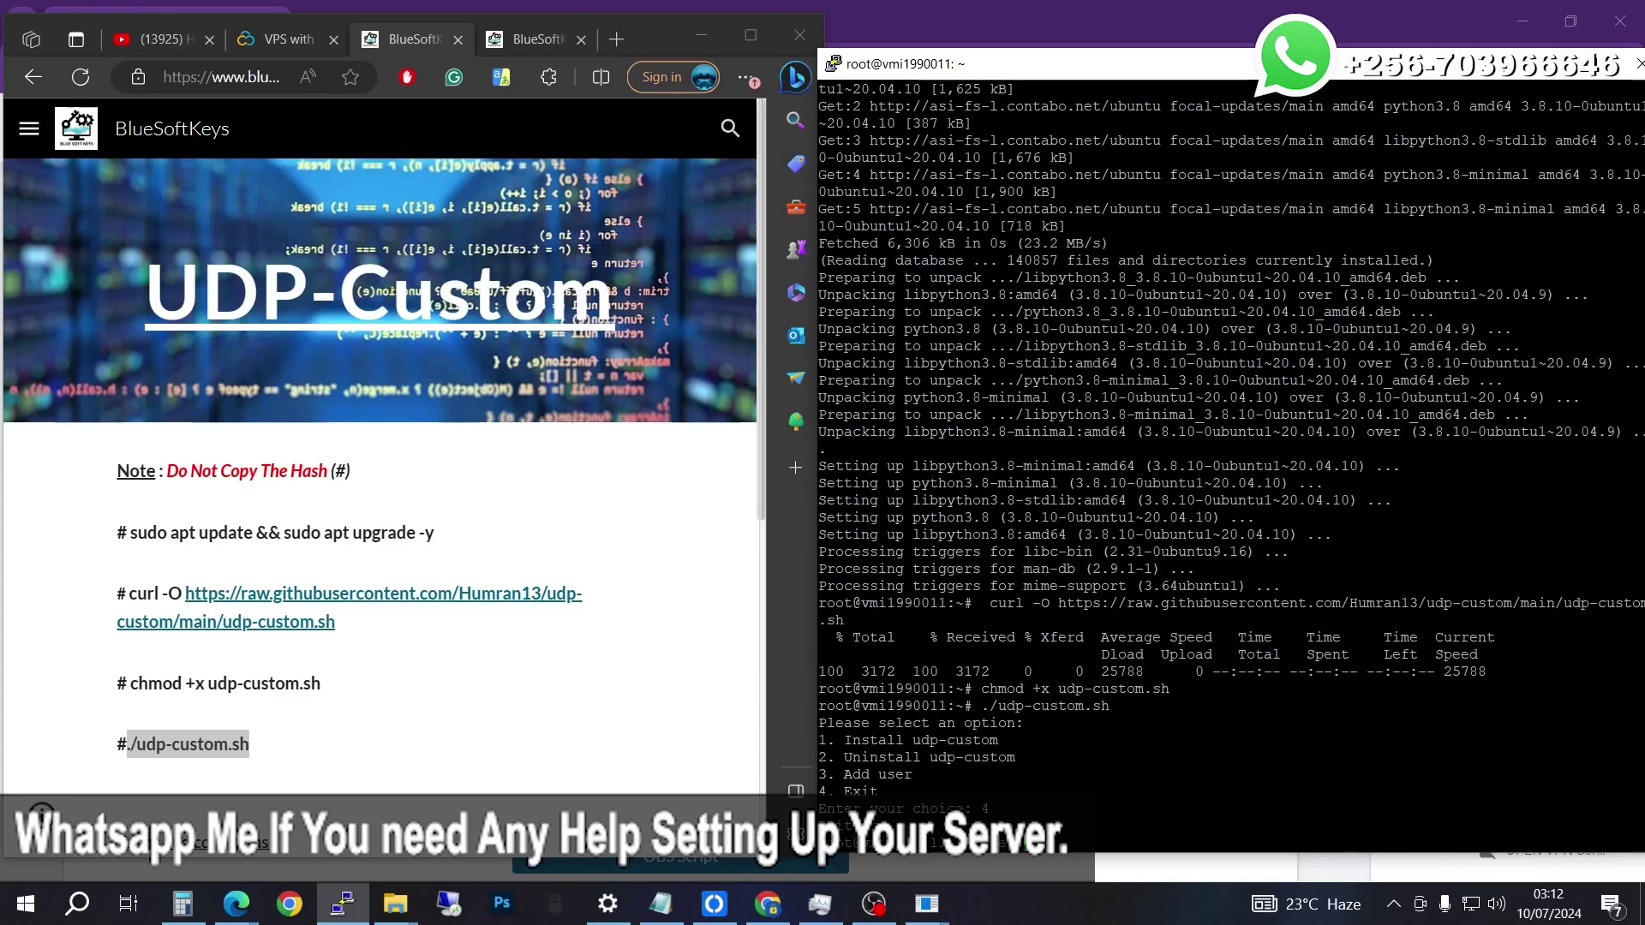
{"action": "key", "text": "ctrl+l"}
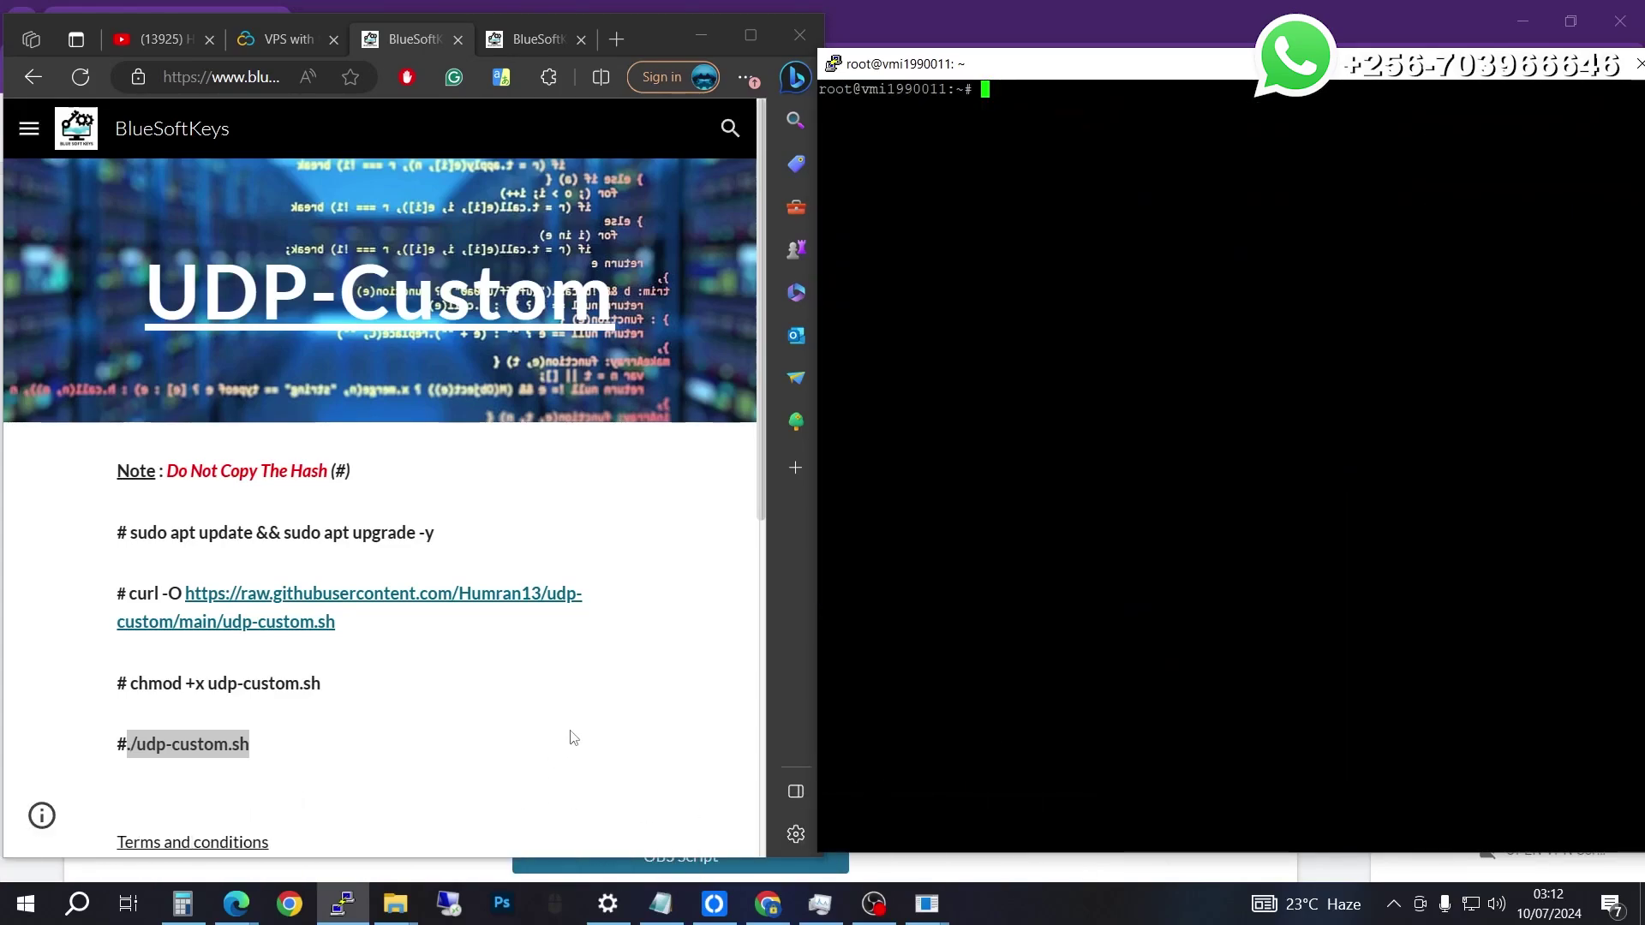
Rerun ./udp-custom.sh, choose option 1 to install, and dismiss the closed-connection error as the server reboots
{"action": "right_click", "coordinate": [215, 738]}
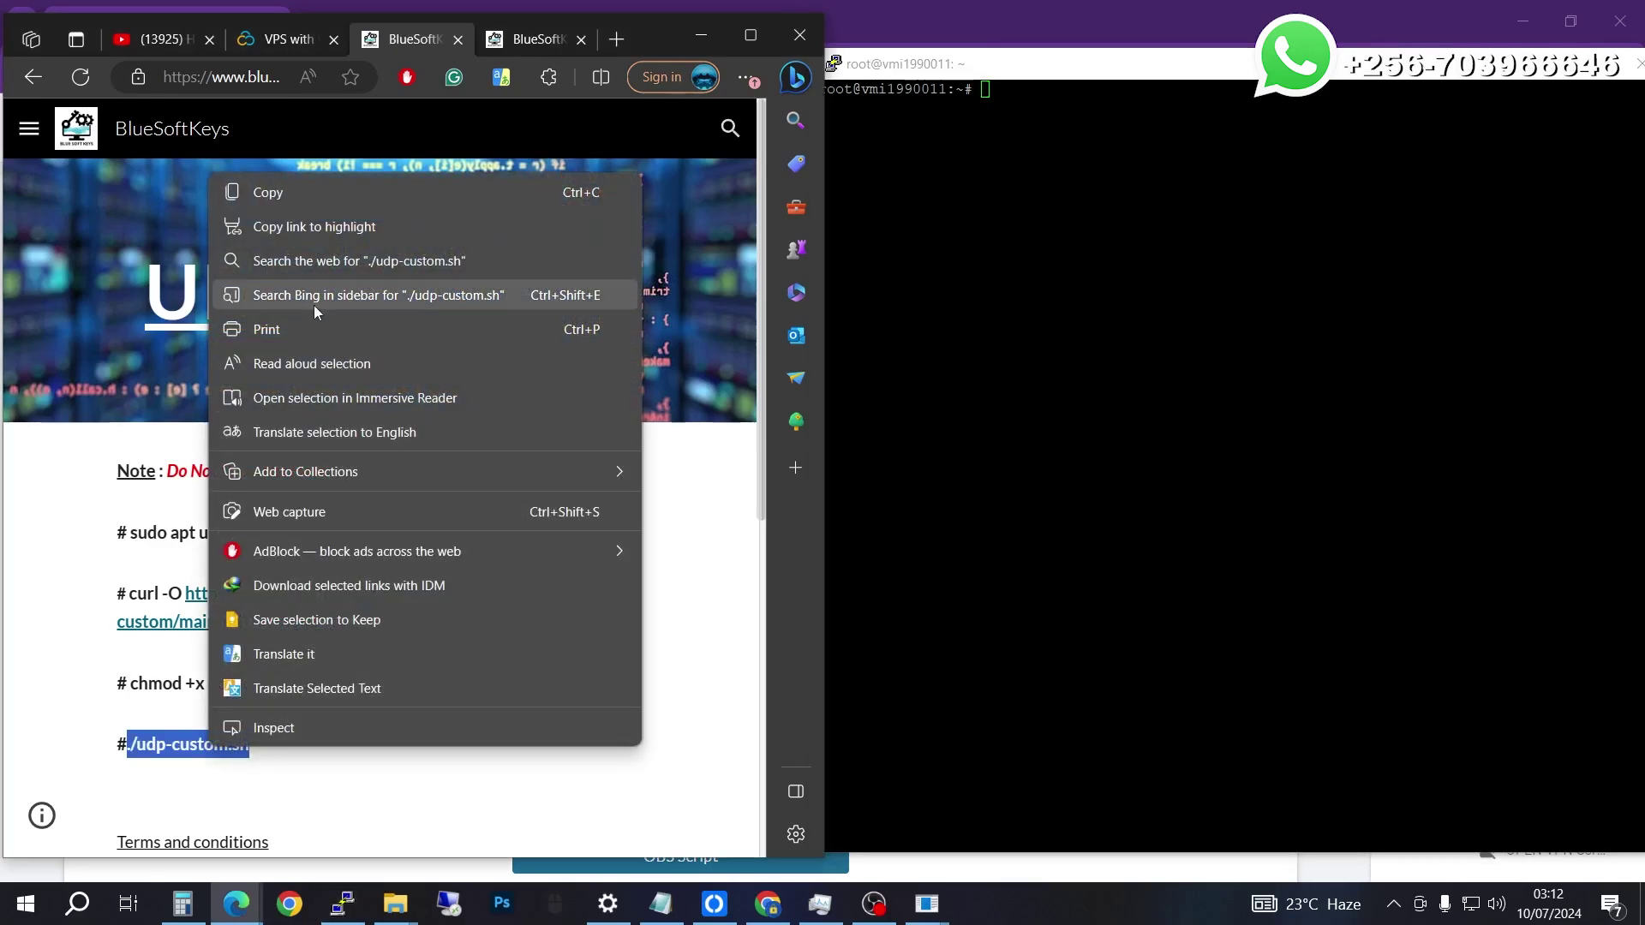
{"action": "left_click", "coordinate": [334, 194]}
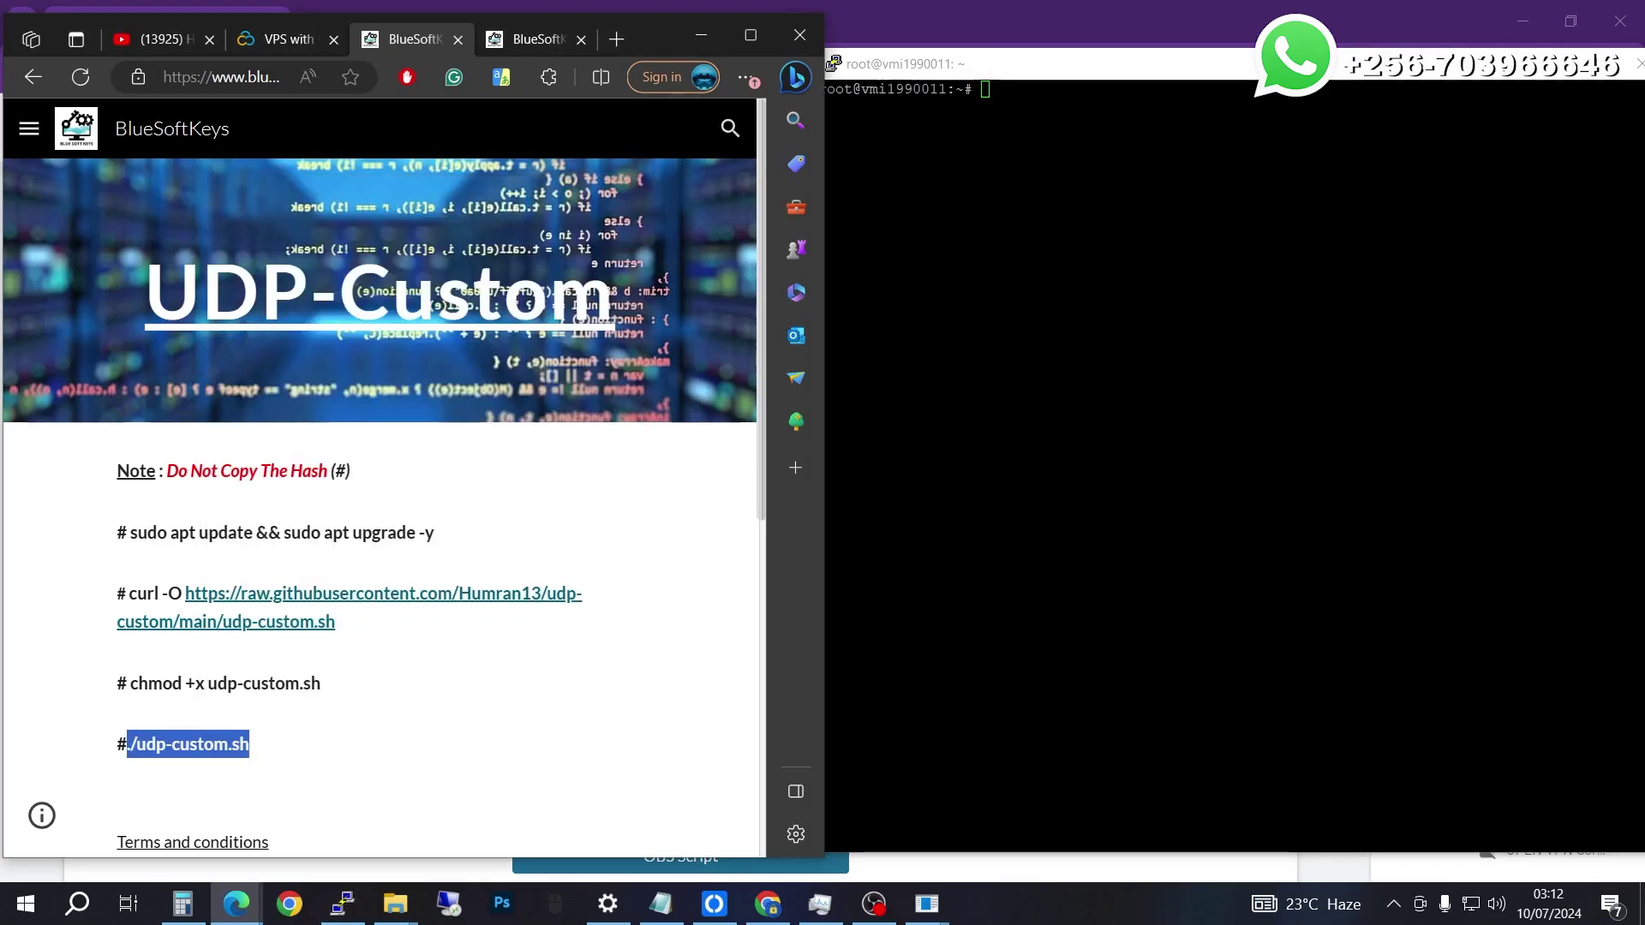
{"action": "left_click", "coordinate": [985, 257]}
{"action": "key", "text": "shift+Insert"}
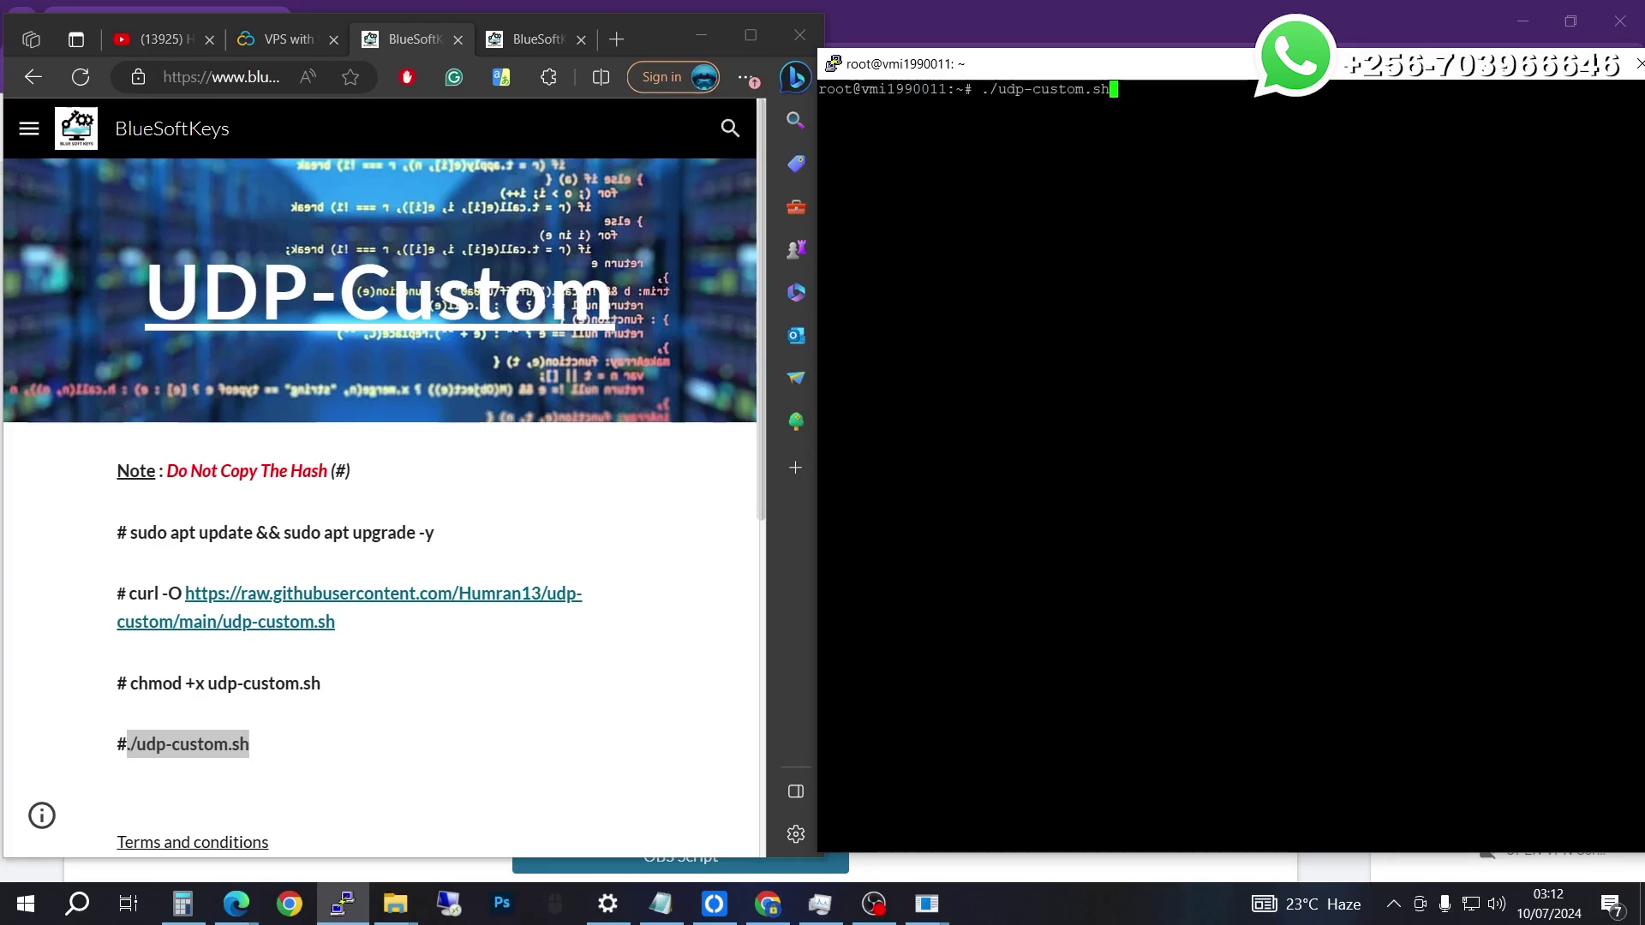
{"action": "key", "text": "Return"}
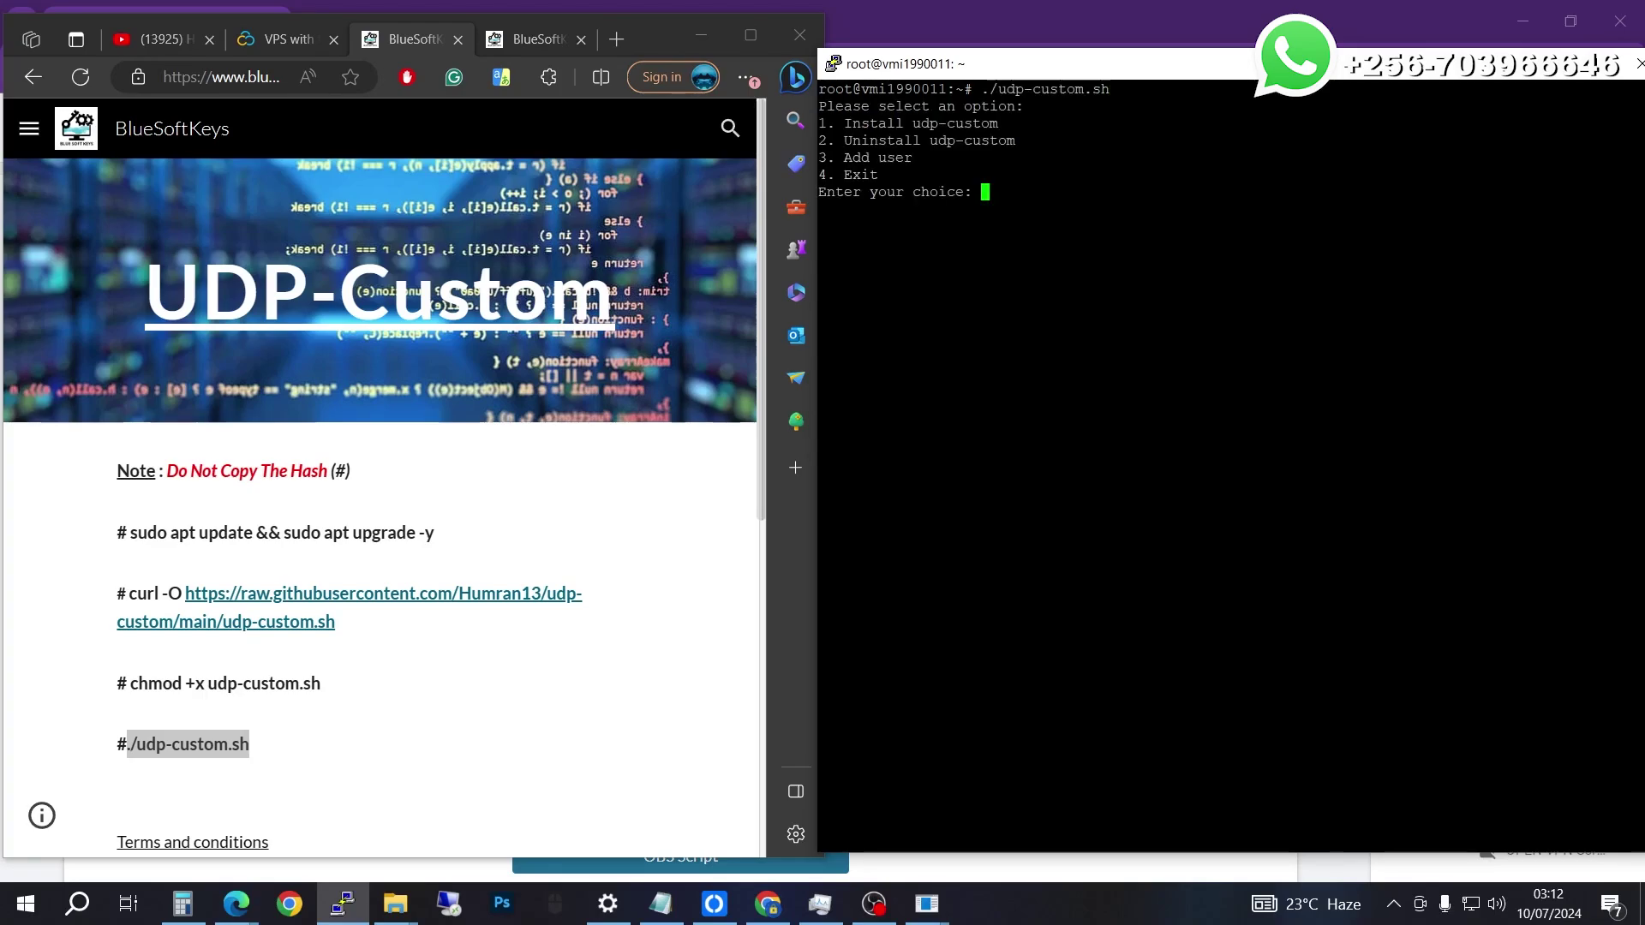
{"action": "type", "text": "1"}
{"action": "key", "text": "Return"}
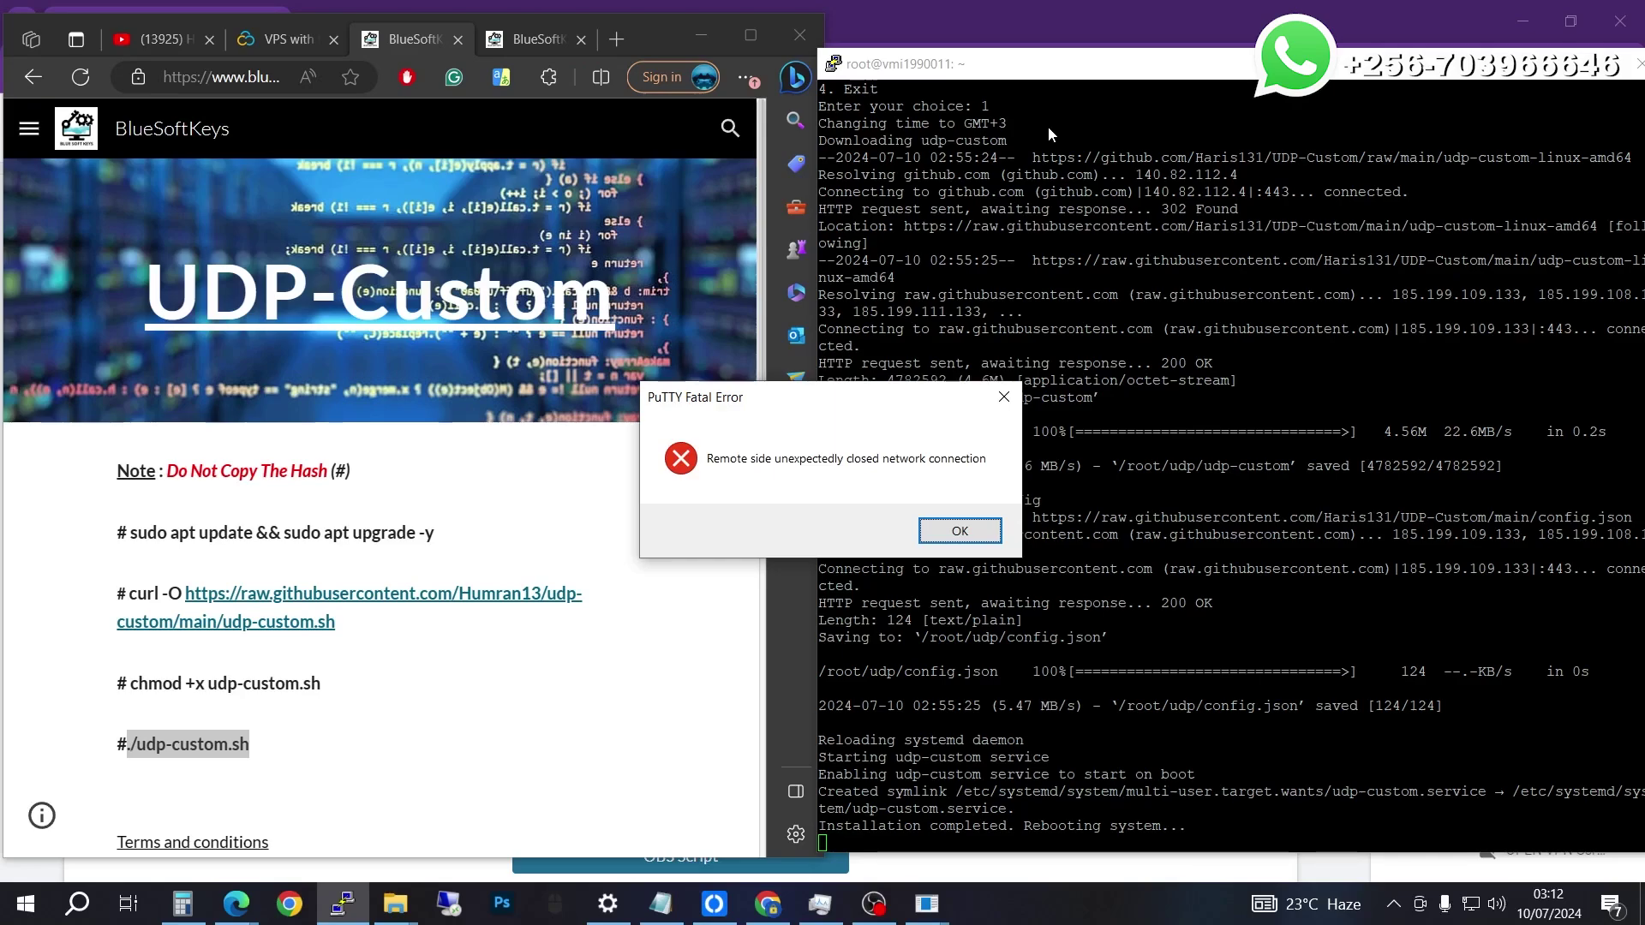
{"action": "left_click", "coordinate": [974, 536]}
{"action": "scroll", "coordinate": [454, 669], "scroll_direction": "down", "scroll_amount": 3}
{"action": "scroll", "coordinate": [450, 683], "scroll_direction": "up", "scroll_amount": 3}
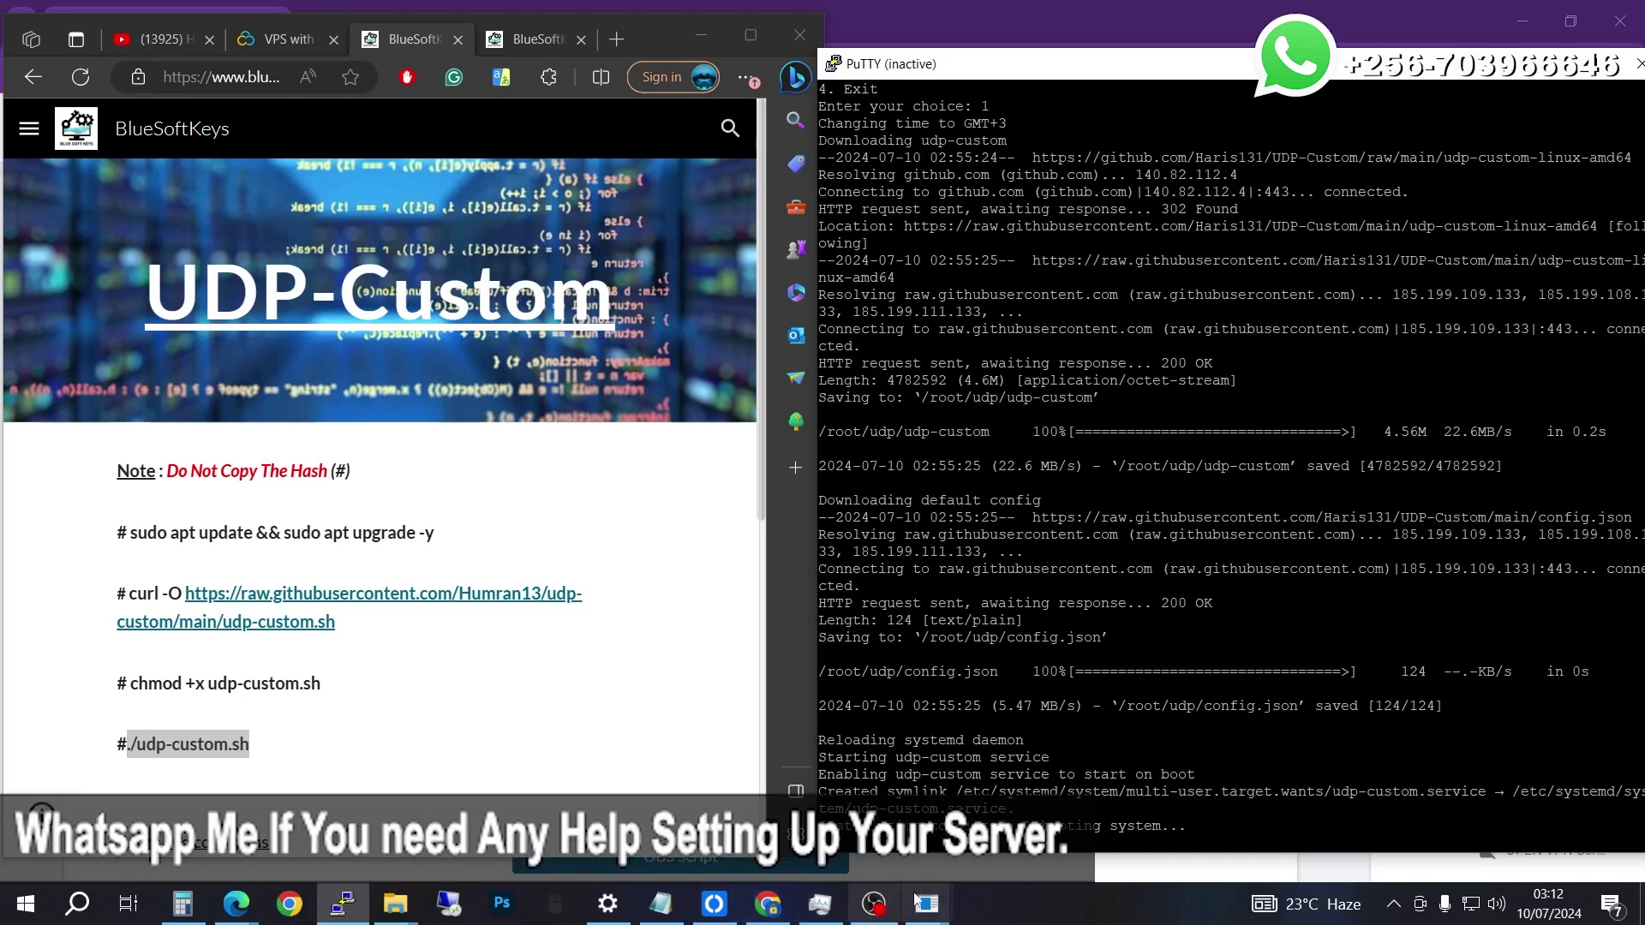
Restart the PuTTY session to the rebooted server and log back in as root with the password
{"action": "mouse_move", "coordinate": [934, 910]}
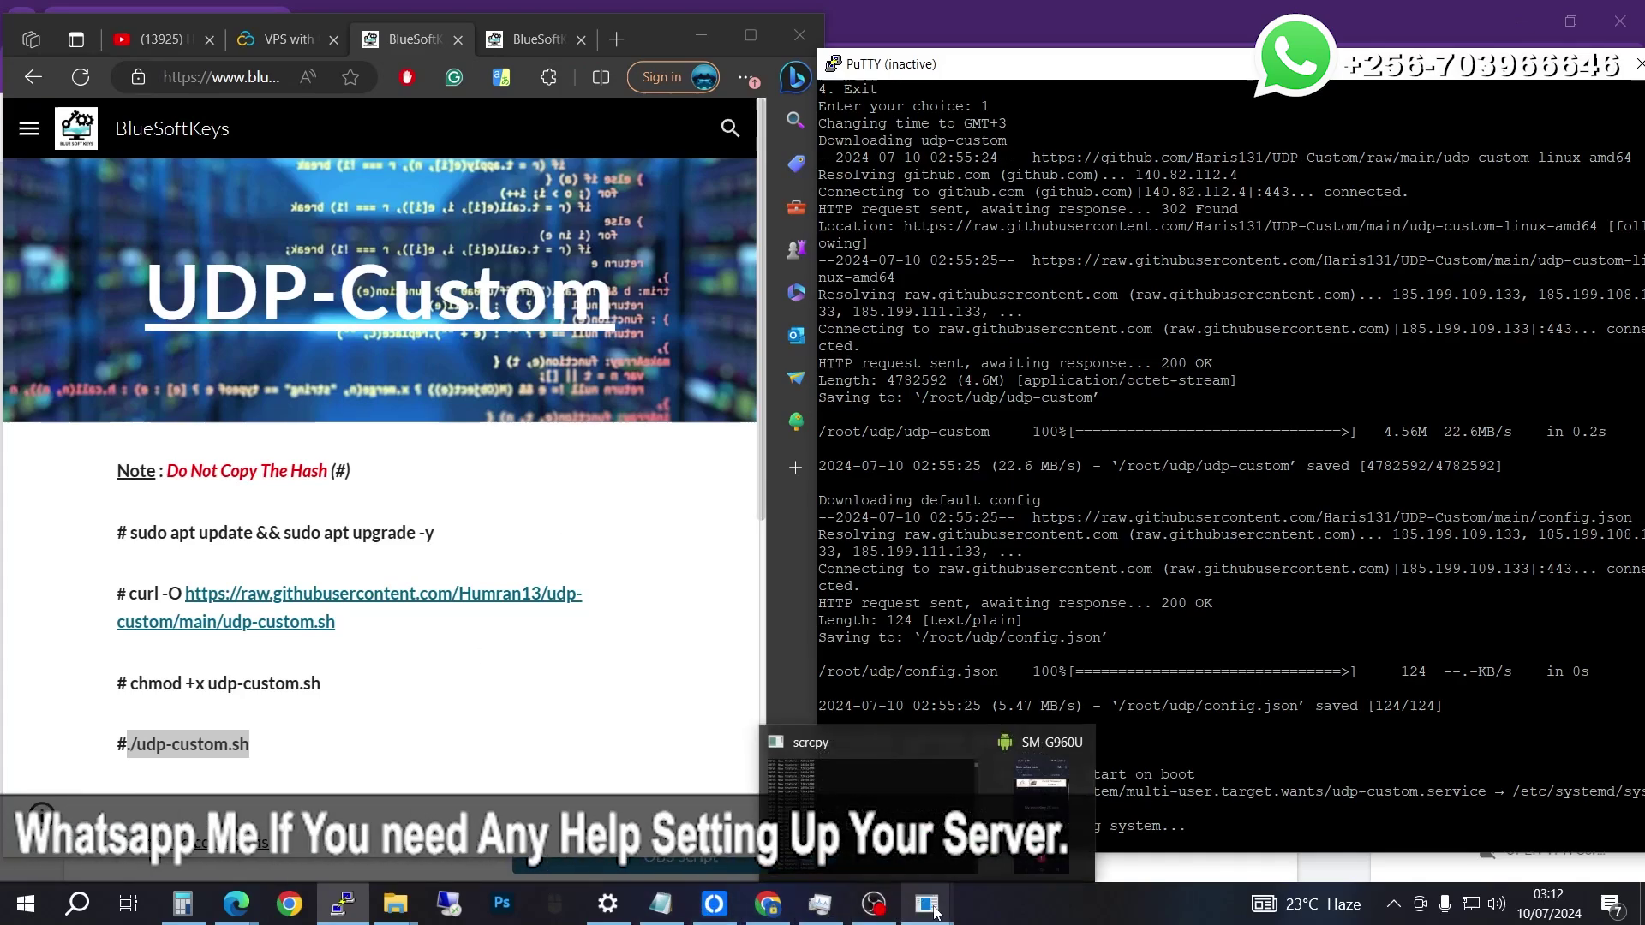
{"action": "left_click", "coordinate": [1041, 762]}
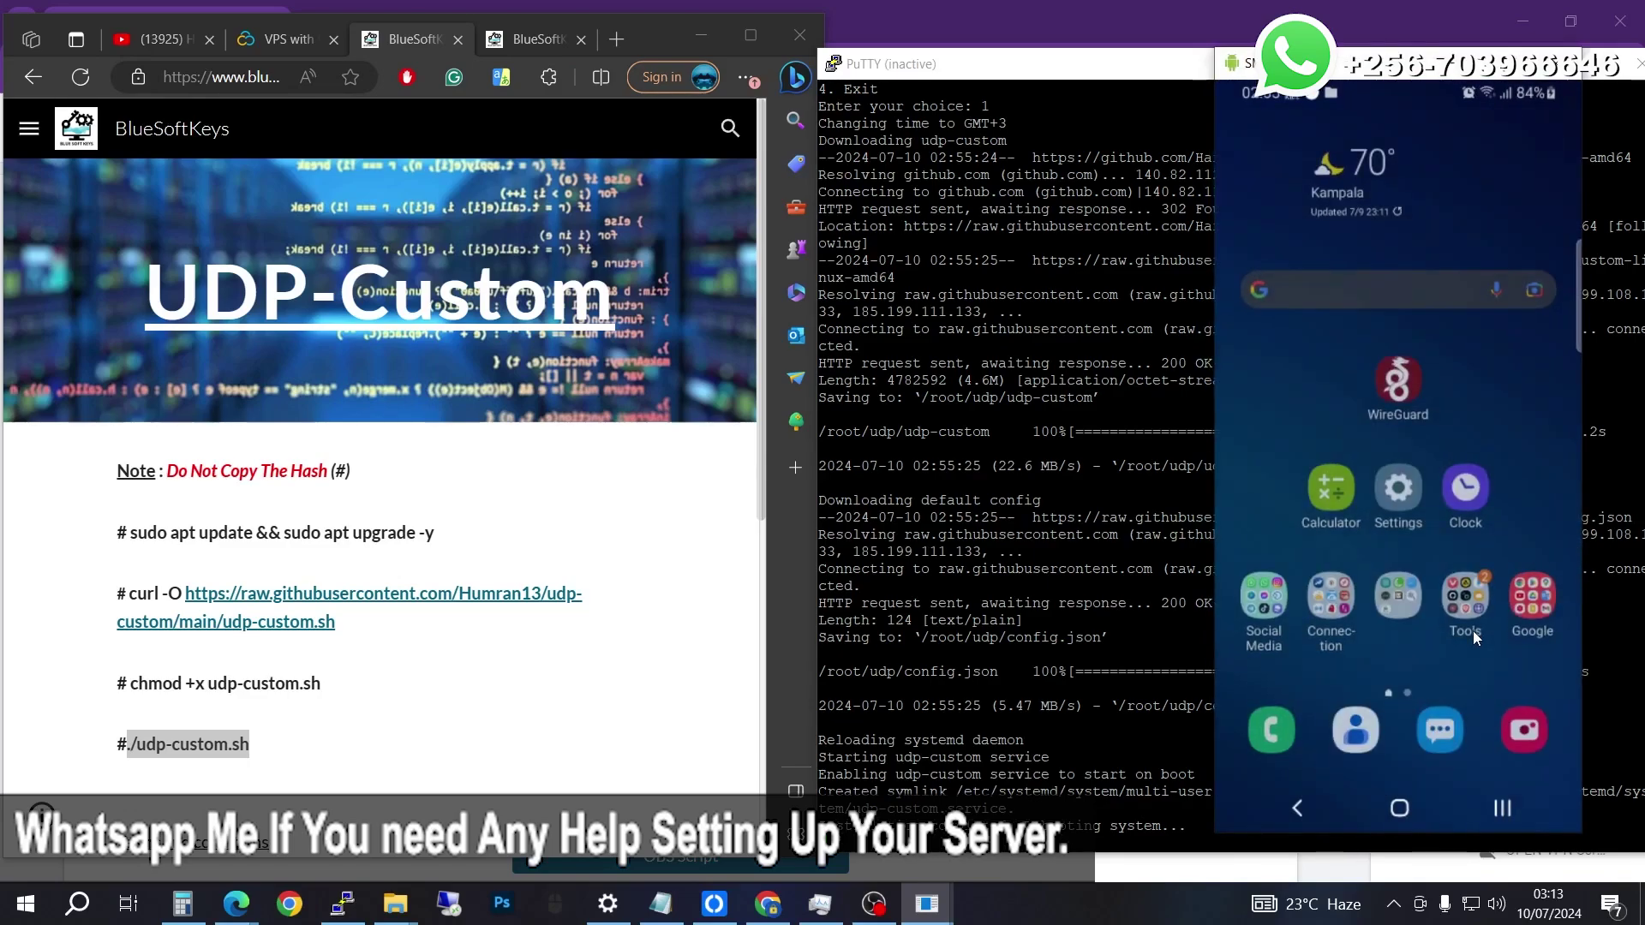
{"action": "left_click", "coordinate": [836, 65]}
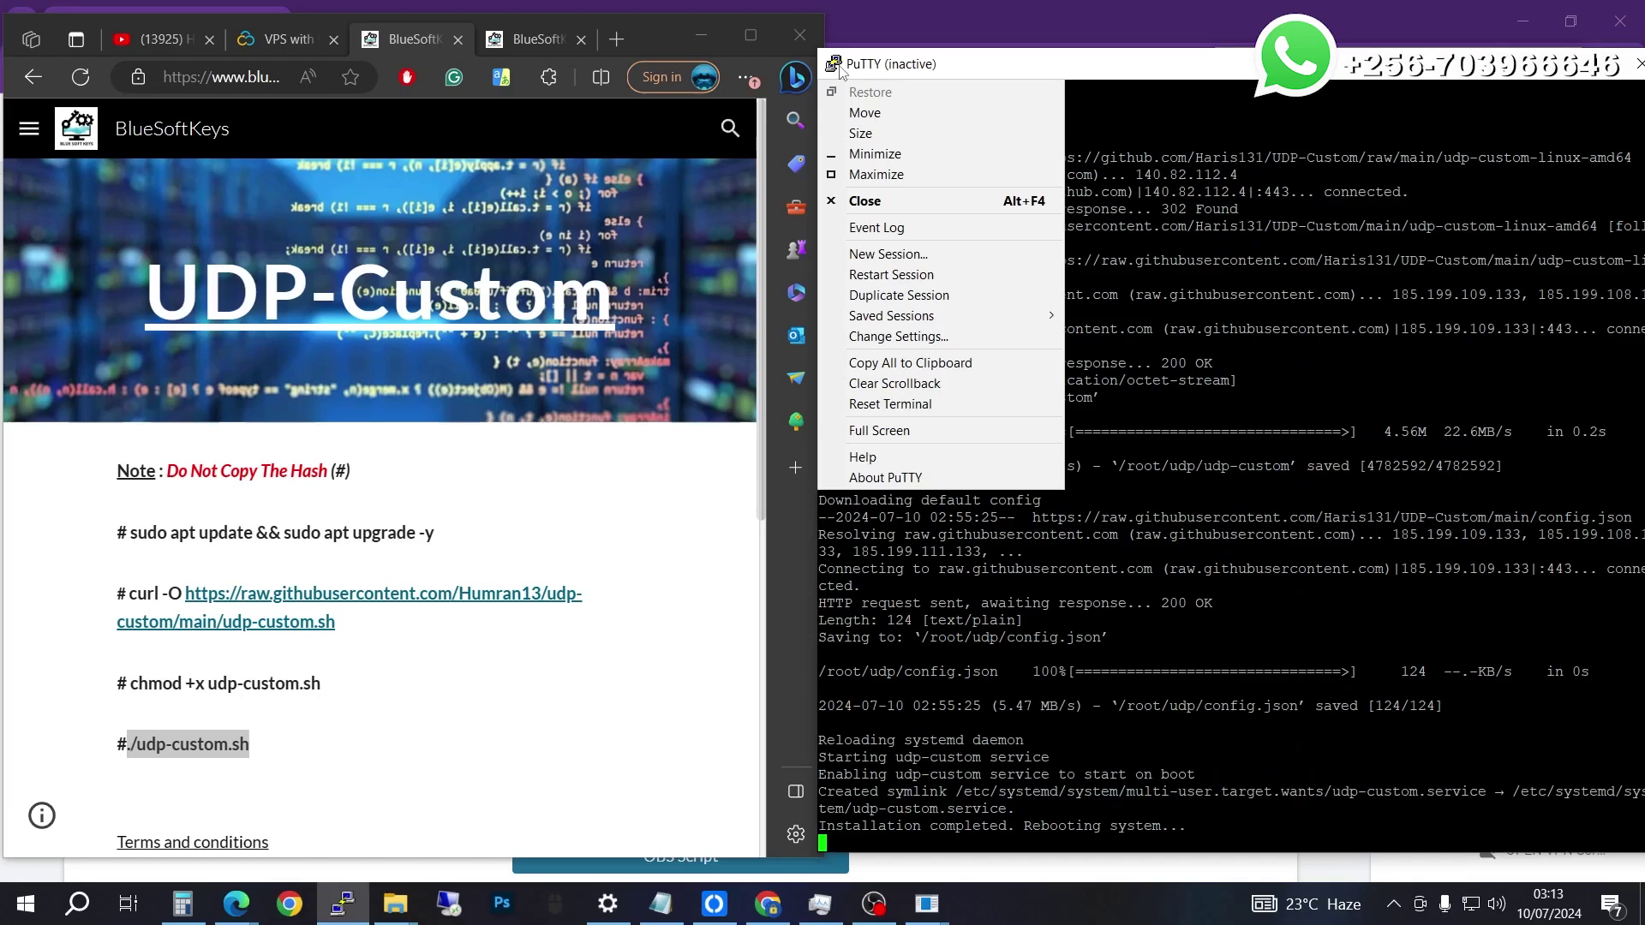
{"action": "left_click", "coordinate": [895, 274]}
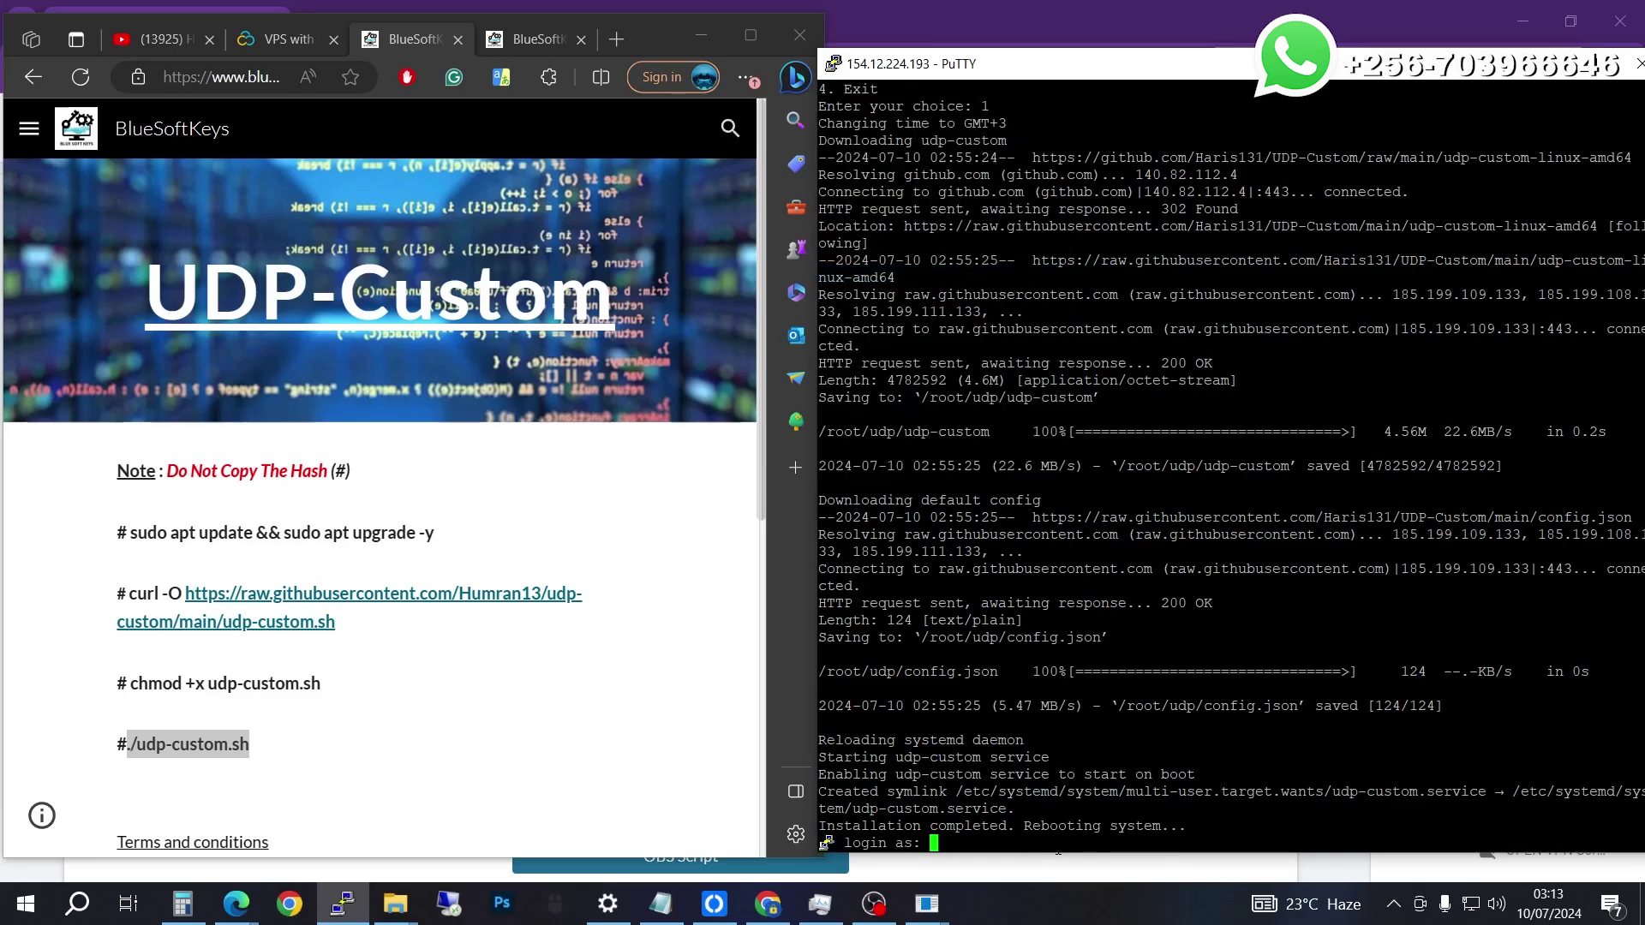
{"action": "type", "text": "root"}
{"action": "key", "text": "Return"}
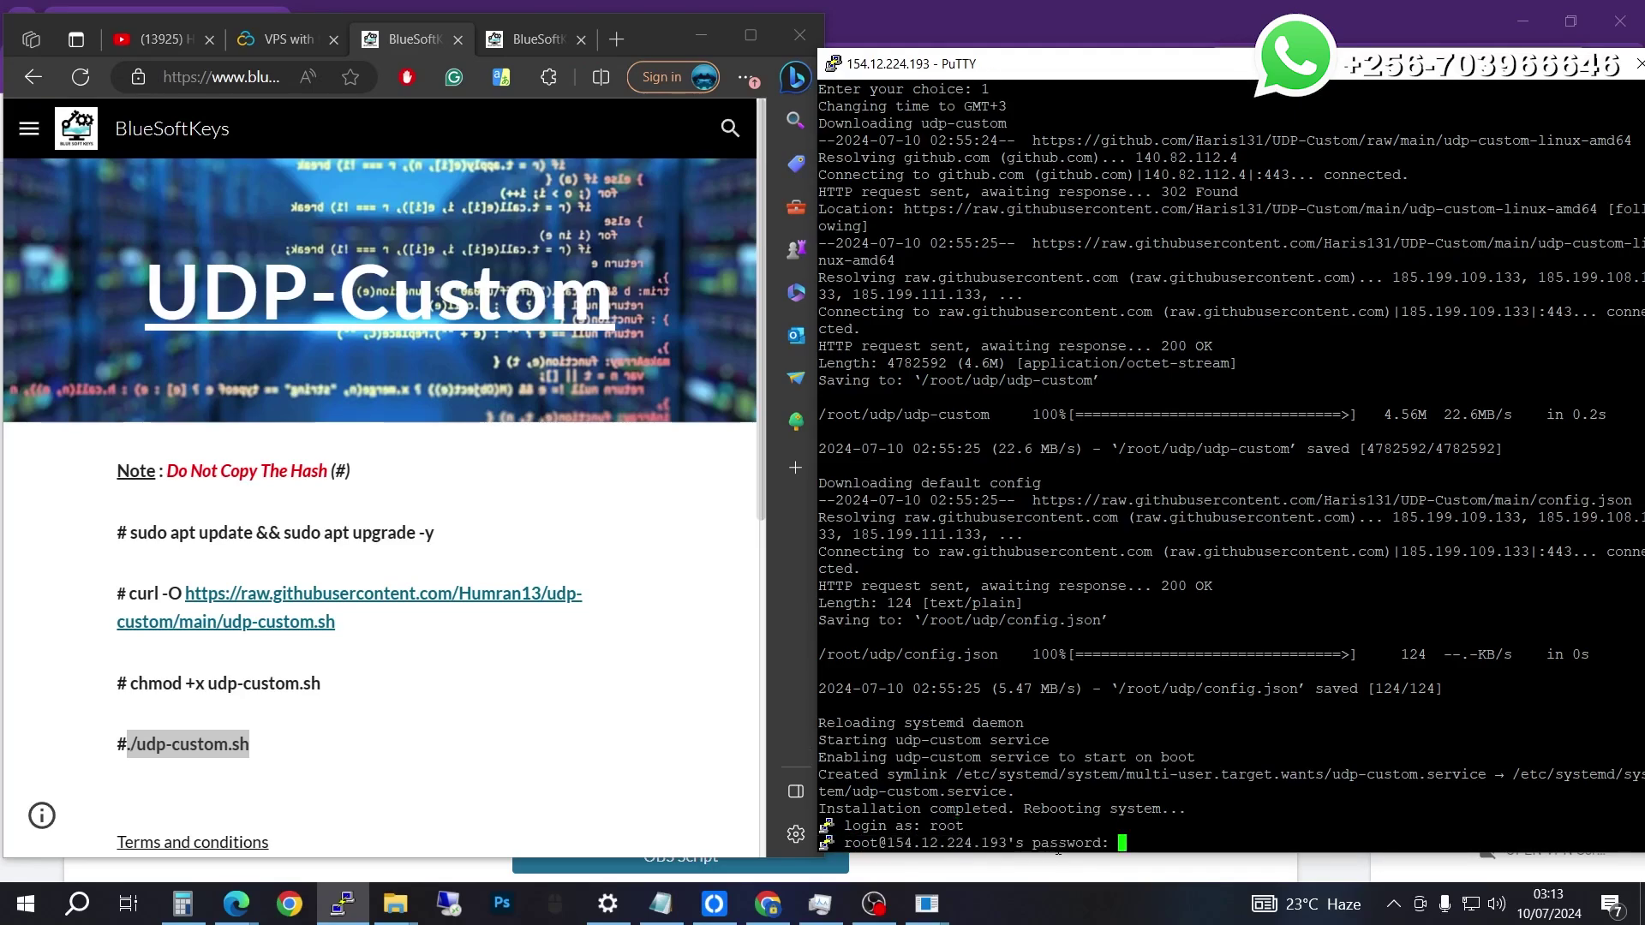
{"action": "key", "text": "Return"}
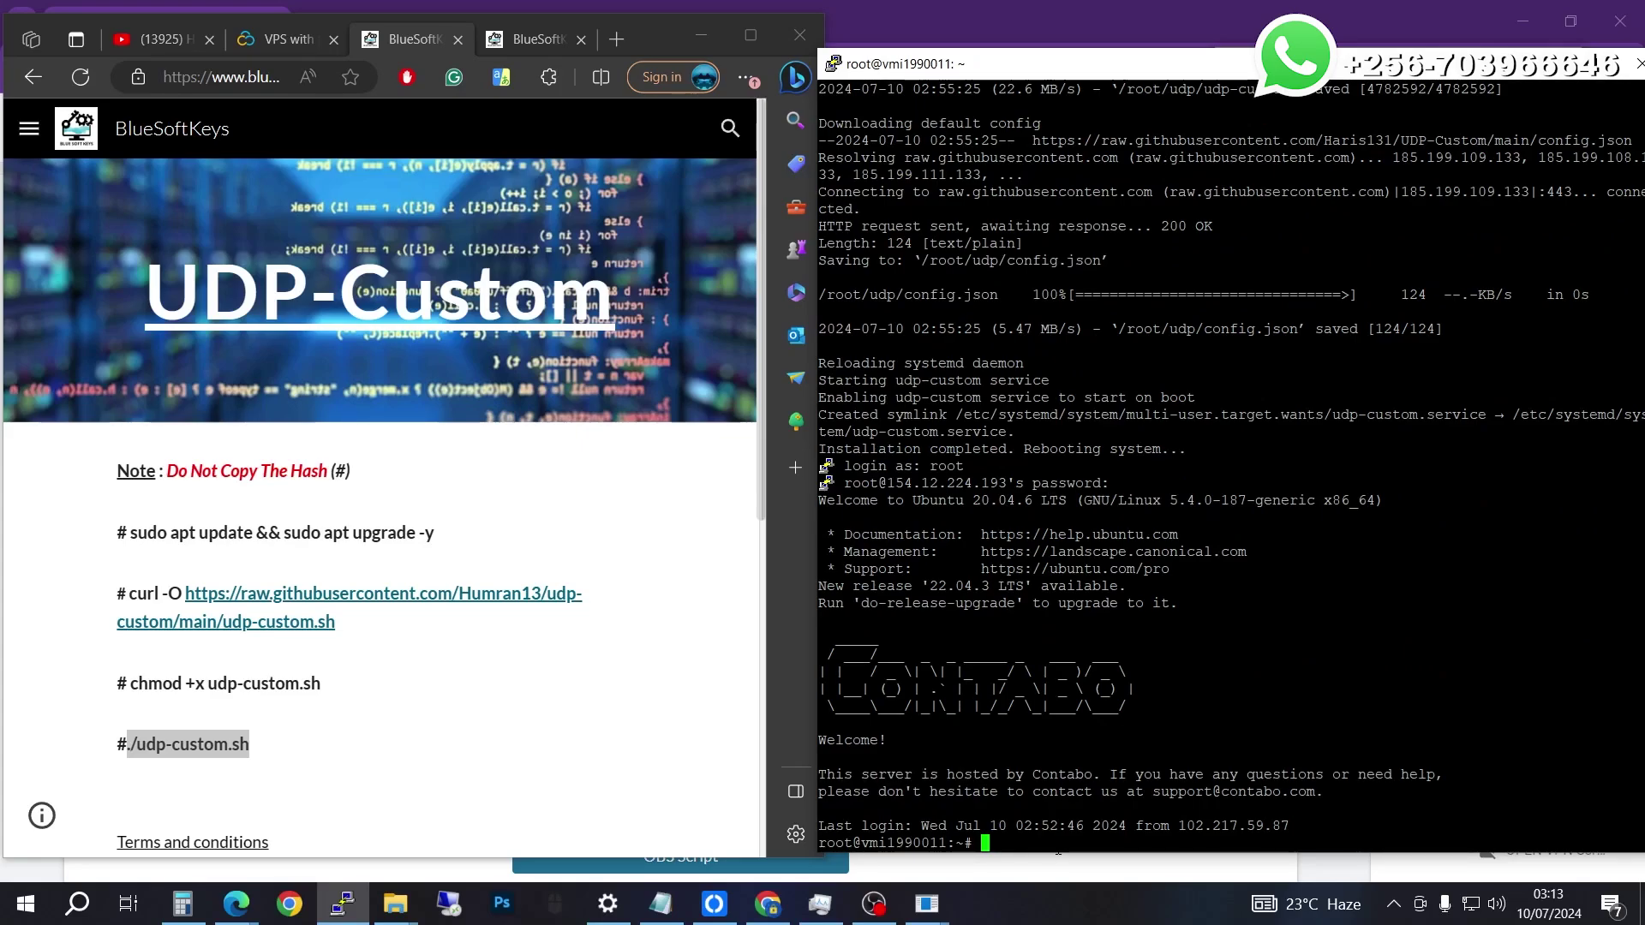
Bring the phone mirror forward, dismiss the notification shade and launch HTTP Custom from the app drawer
{"action": "left_click", "coordinate": [943, 905]}
{"action": "left_click_drag", "start_coordinate": [1365, 75], "coordinate": [750, 174]}
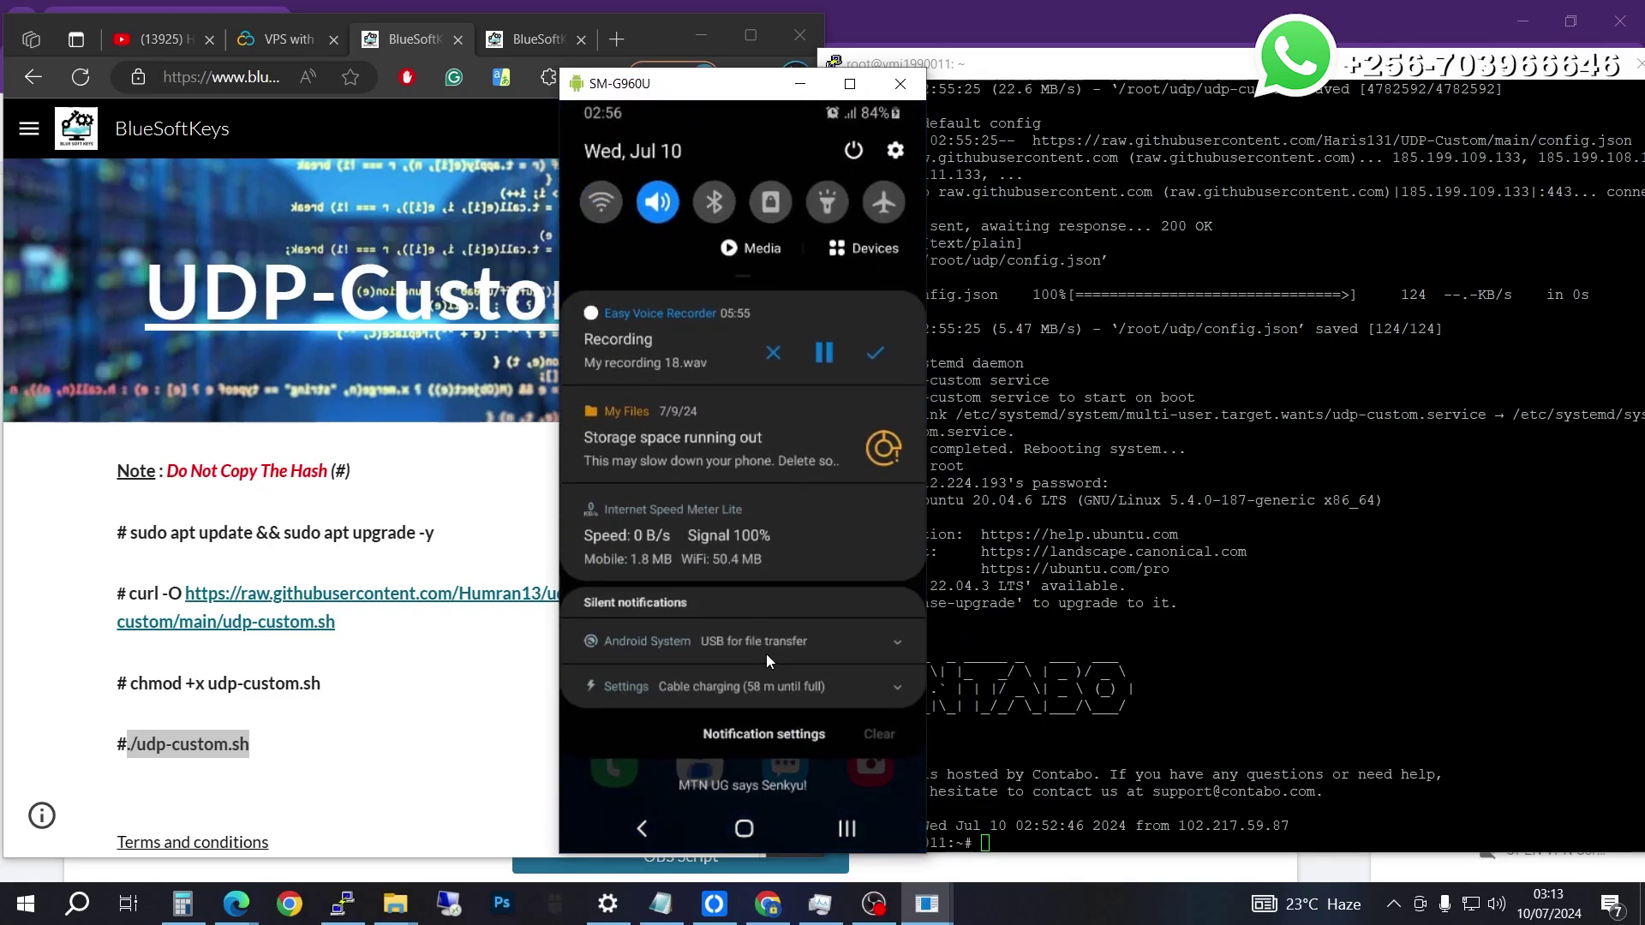
{"action": "left_click_drag", "start_coordinate": [778, 714], "coordinate": [802, 591]}
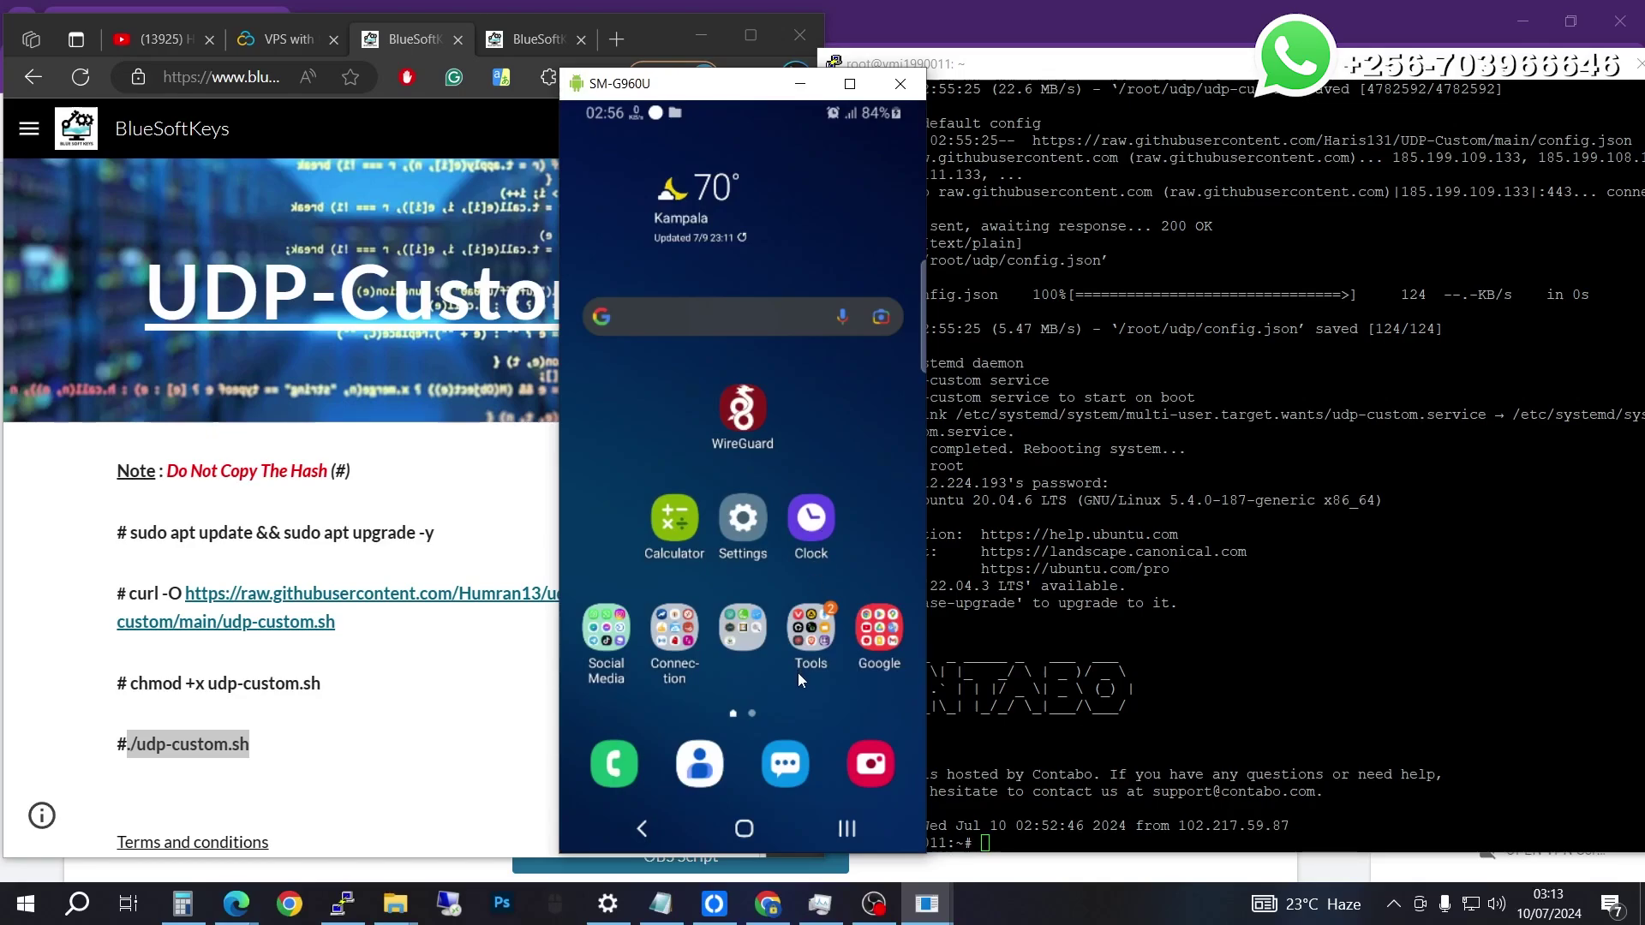
{"action": "left_click_drag", "start_coordinate": [799, 672], "coordinate": [825, 456]}
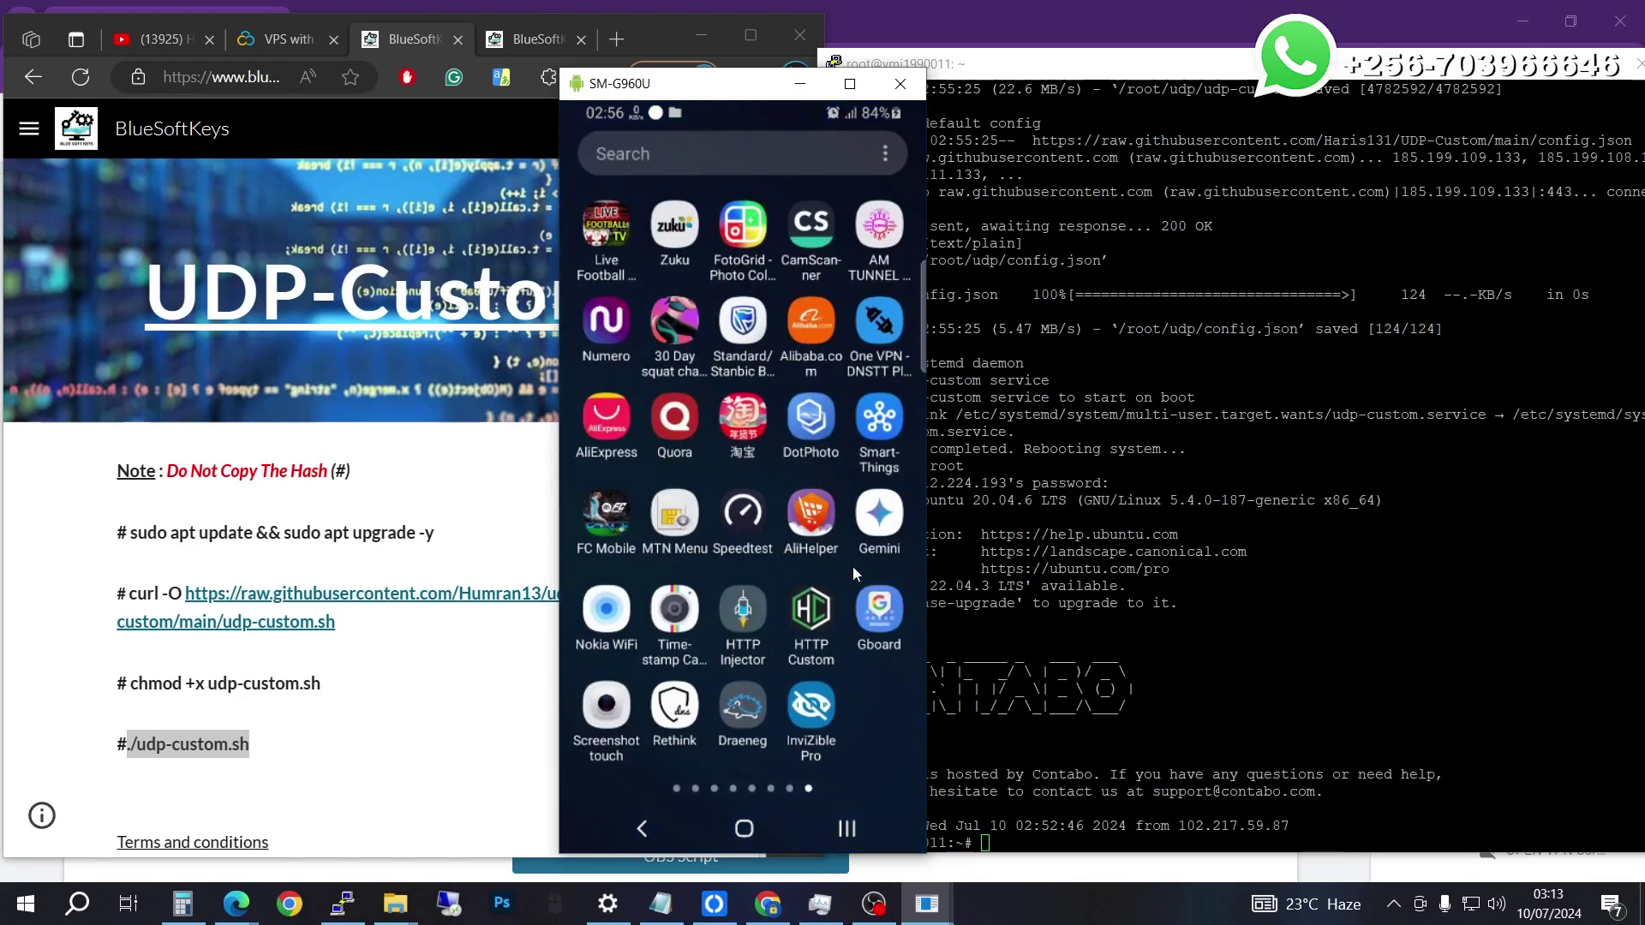
{"action": "left_click", "coordinate": [816, 611]}
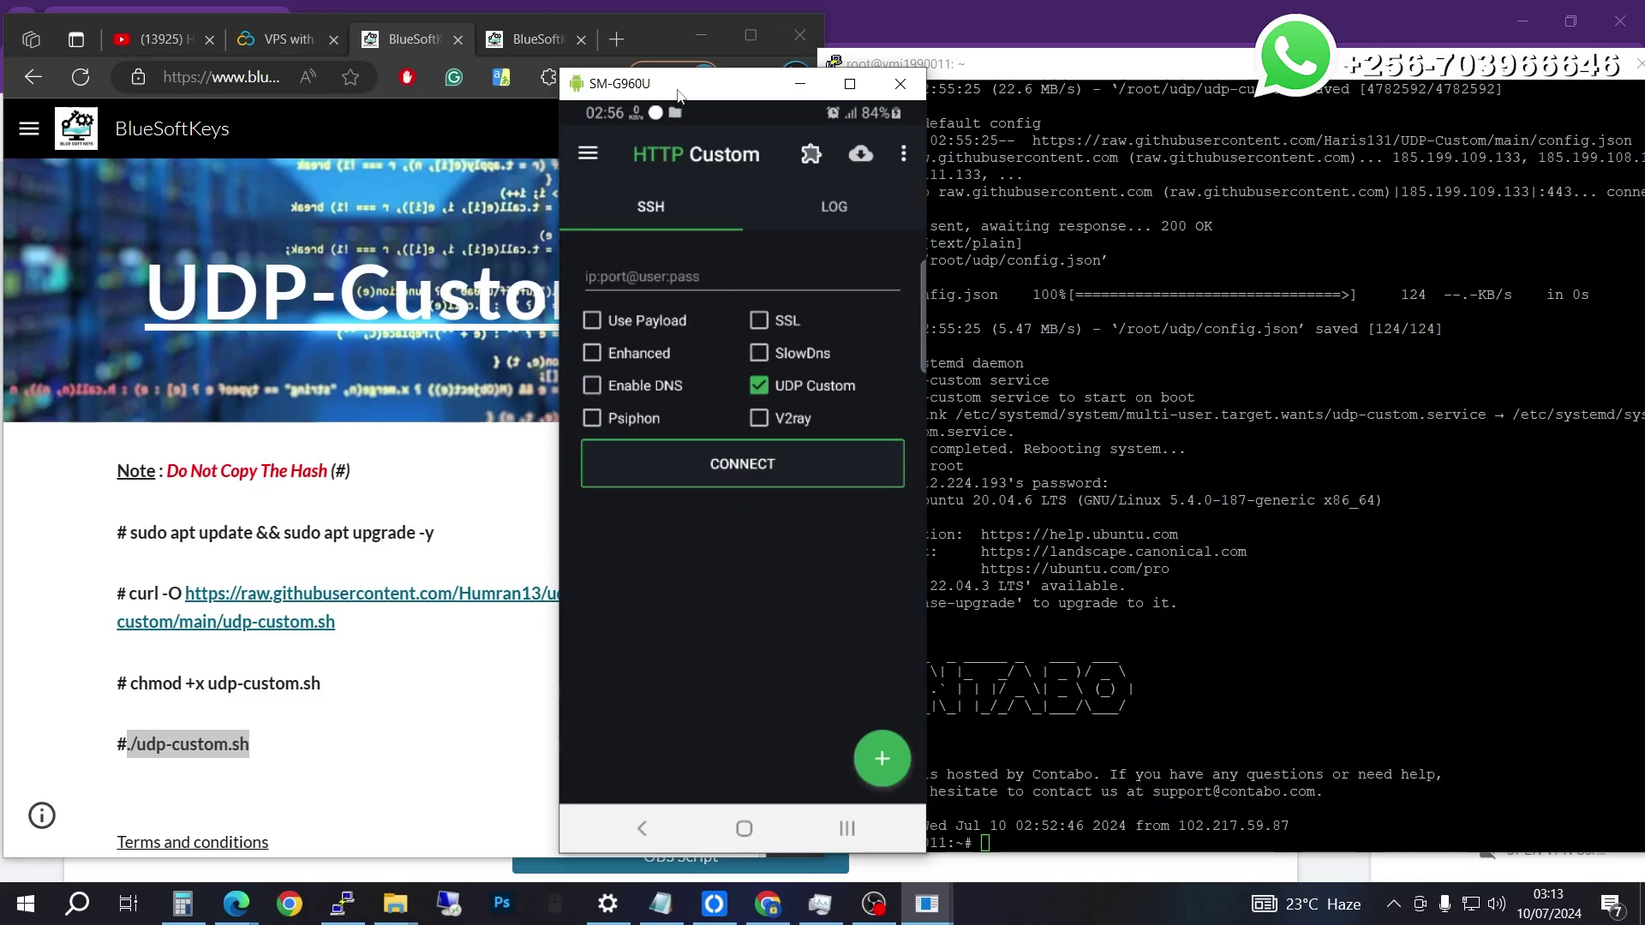
Select the empty ip:port@user:pass field on HTTP Custom's SSH tab, with UDP Custom ticked
{"action": "left_click_drag", "start_coordinate": [677, 95], "coordinate": [704, 107]}
{"action": "left_click", "coordinate": [711, 295]}
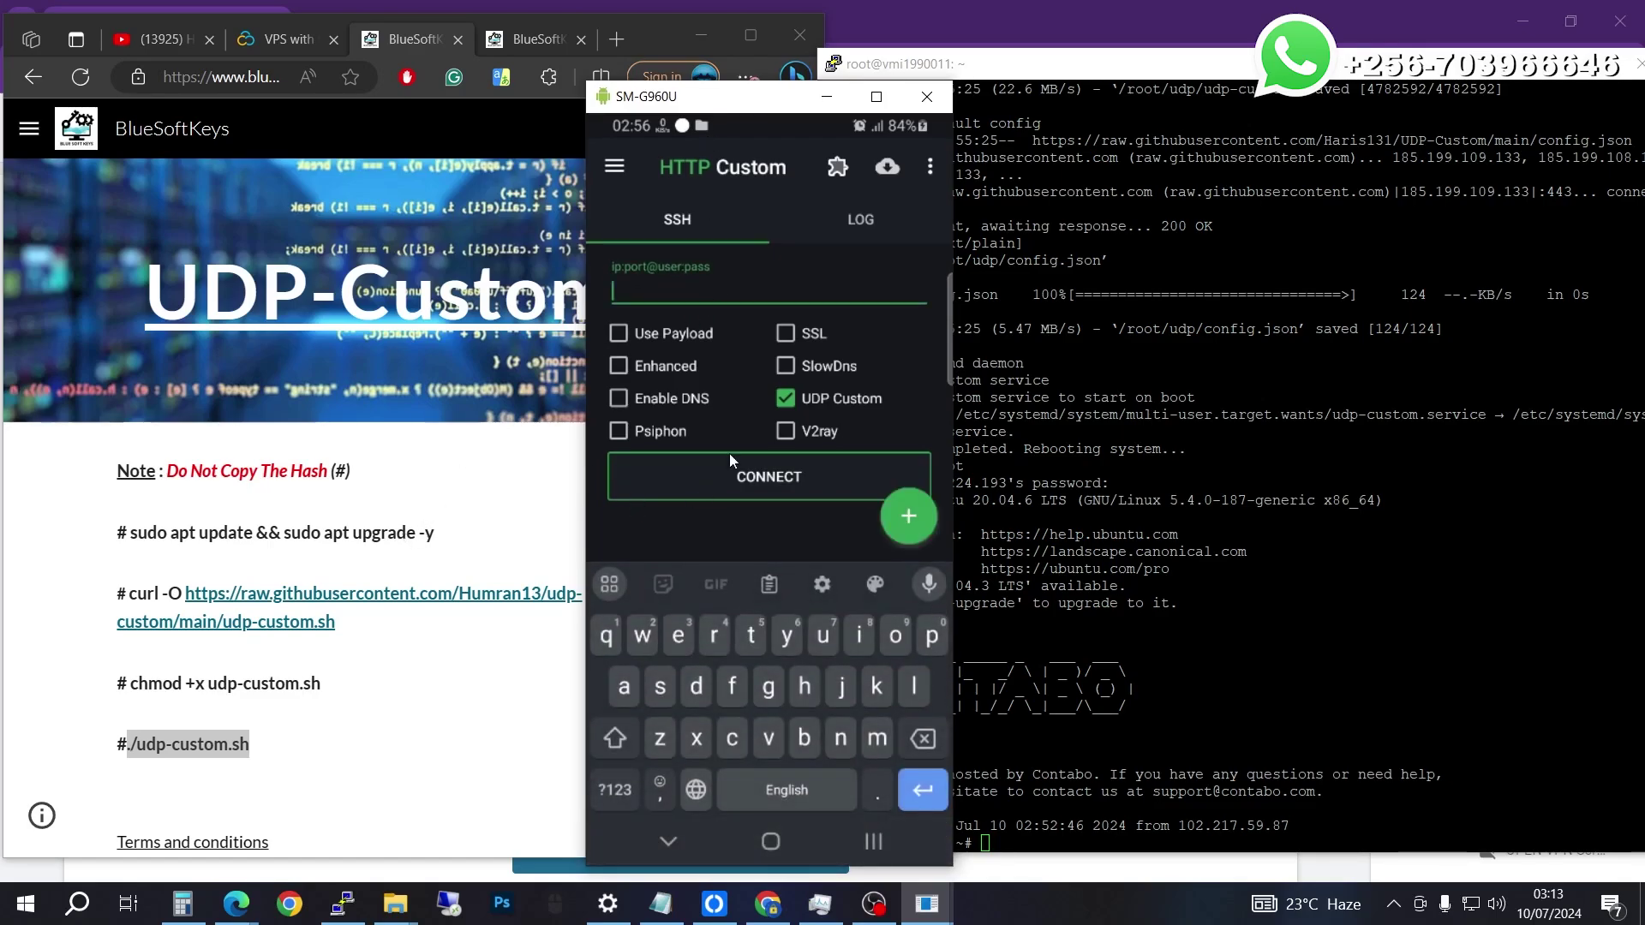
{"action": "left_click_drag", "start_coordinate": [711, 95], "coordinate": [473, 98]}
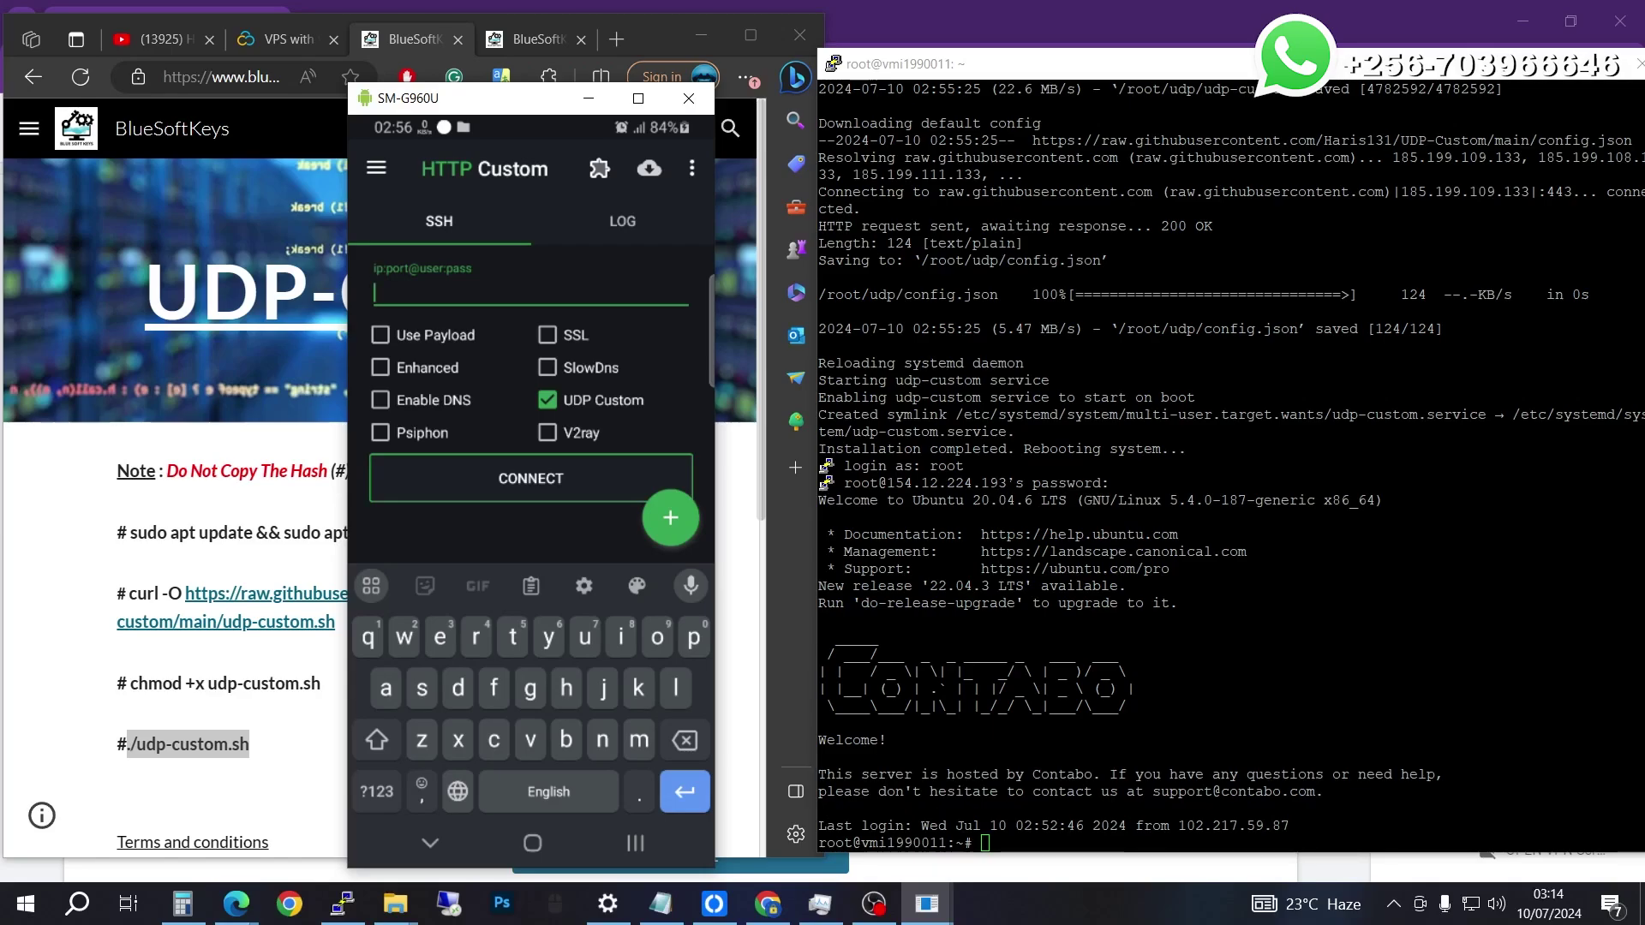
Copy the server IP from PuTTY, erase the stray link from the phone field, and open PuTTY's session menu
{"action": "left_click_drag", "start_coordinate": [1007, 484], "coordinate": [888, 485]}
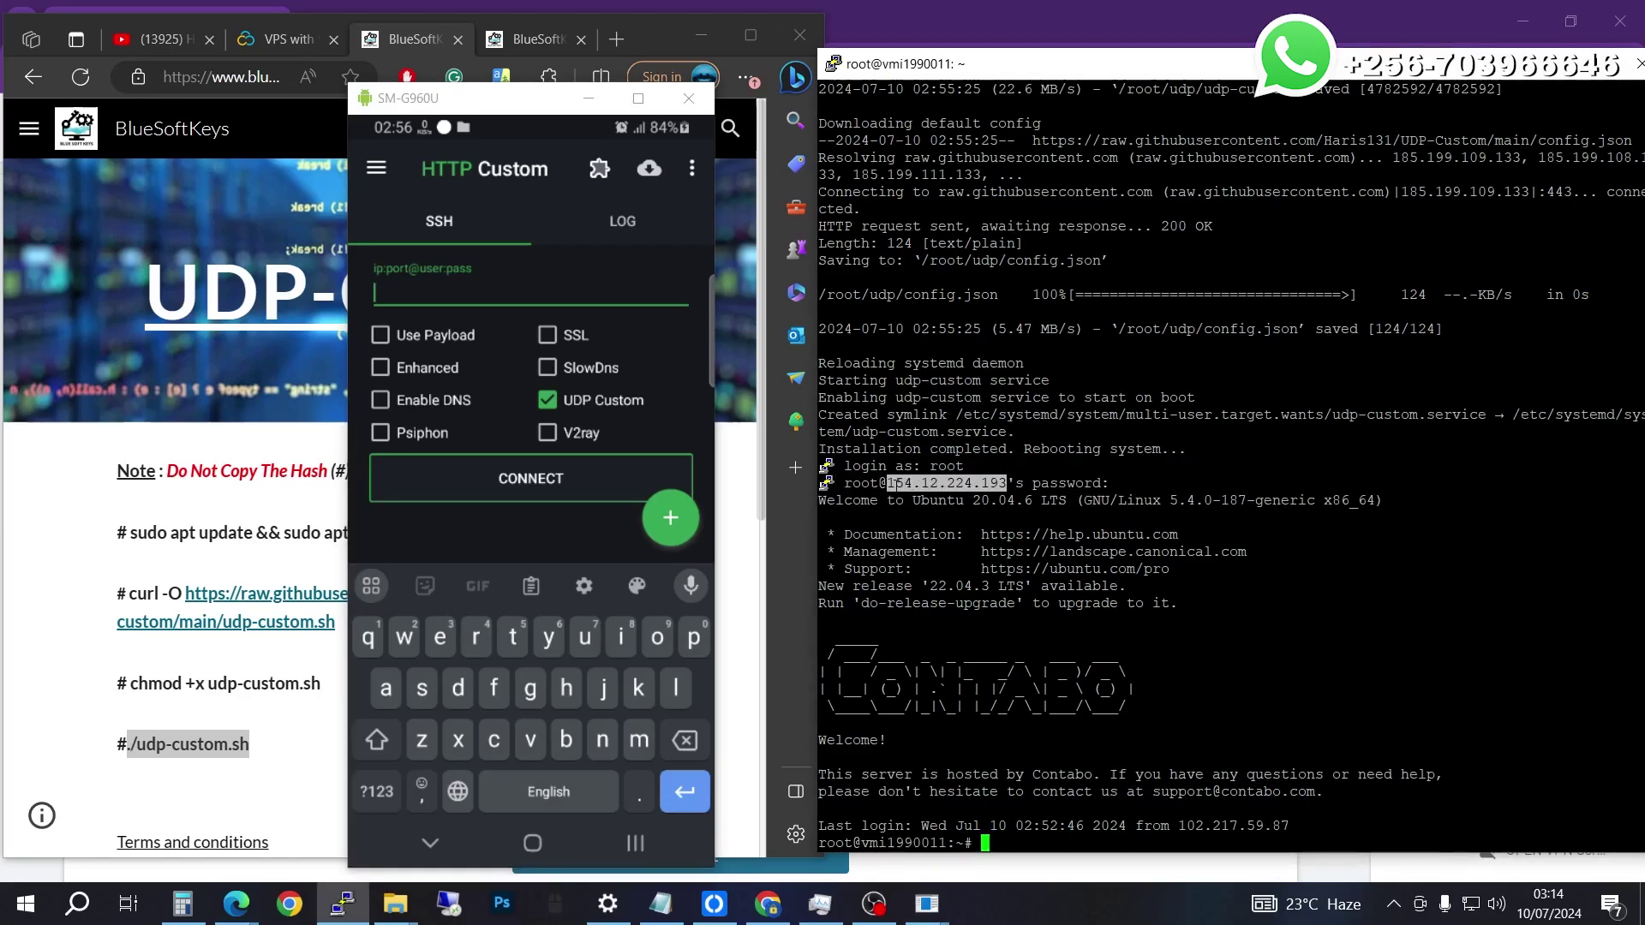
{"action": "right_click", "coordinate": [909, 485]}
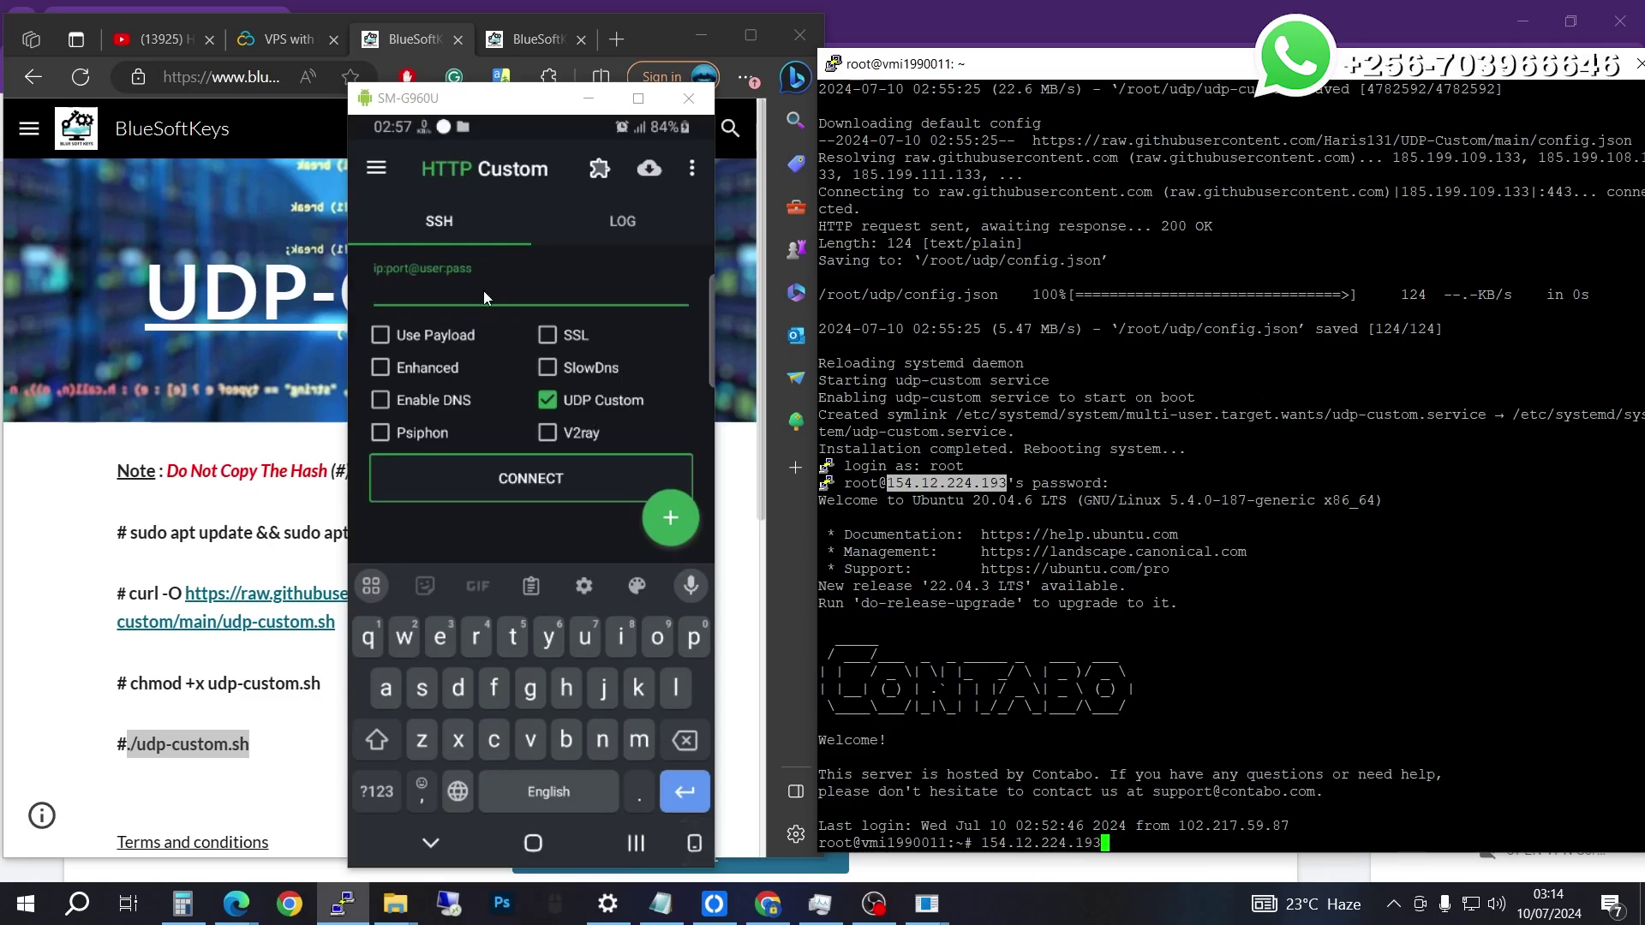
{"action": "left_click", "coordinate": [444, 295]}
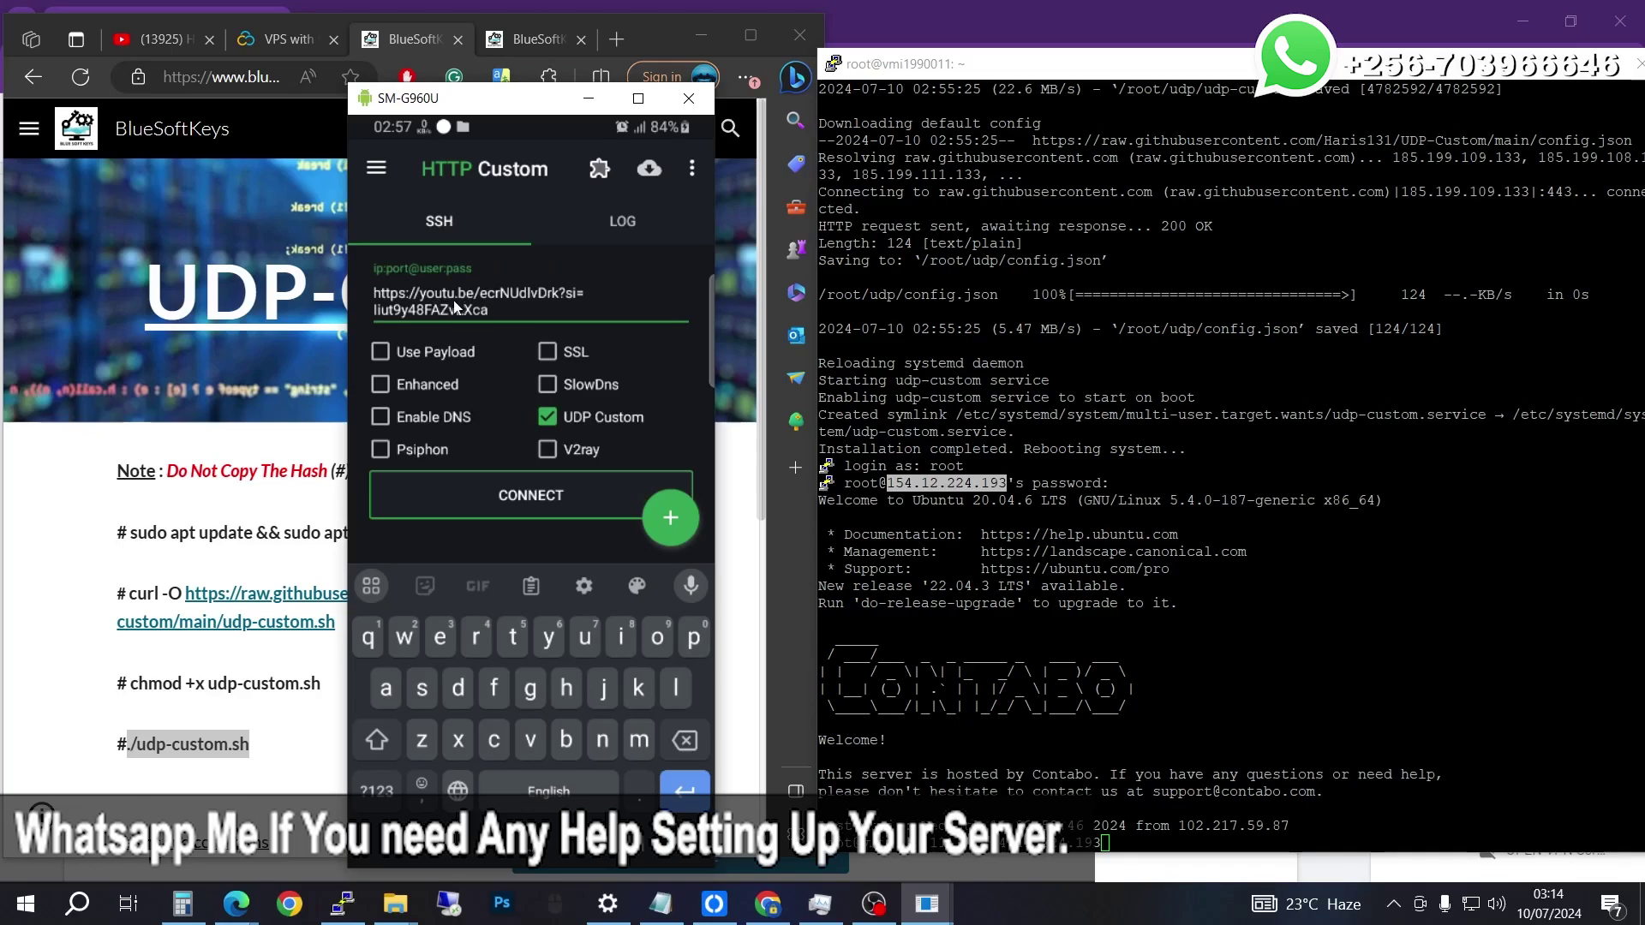
{"action": "mouse_move", "coordinate": [496, 312]}
{"action": "left_mouse_down"}
{"action": "mouse_move", "coordinate": [430, 307]}
{"action": "mouse_move", "coordinate": [486, 325]}
{"action": "left_mouse_up"}
{"action": "key", "text": "BackSpace"}
{"action": "key", "text": "BackSpace"}
{"action": "key", "text": "BackSpace"}
{"action": "key", "text": "BackSpace"}
{"action": "key", "text": "BackSpace"}
{"action": "key", "text": "BackSpace"}
{"action": "key", "text": "BackSpace"}
{"action": "key", "text": "BackSpace"}
{"action": "key", "text": "BackSpace"}
{"action": "key", "text": "BackSpace"}
{"action": "key", "text": "BackSpace"}
{"action": "key", "text": "BackSpace"}
{"action": "key", "text": "BackSpace"}
{"action": "key", "text": "BackSpace"}
{"action": "key", "text": "BackSpace"}
{"action": "key", "text": "BackSpace"}
{"action": "key", "text": "BackSpace"}
{"action": "key", "text": "BackSpace"}
{"action": "key", "text": "BackSpace"}
{"action": "key", "text": "BackSpace"}
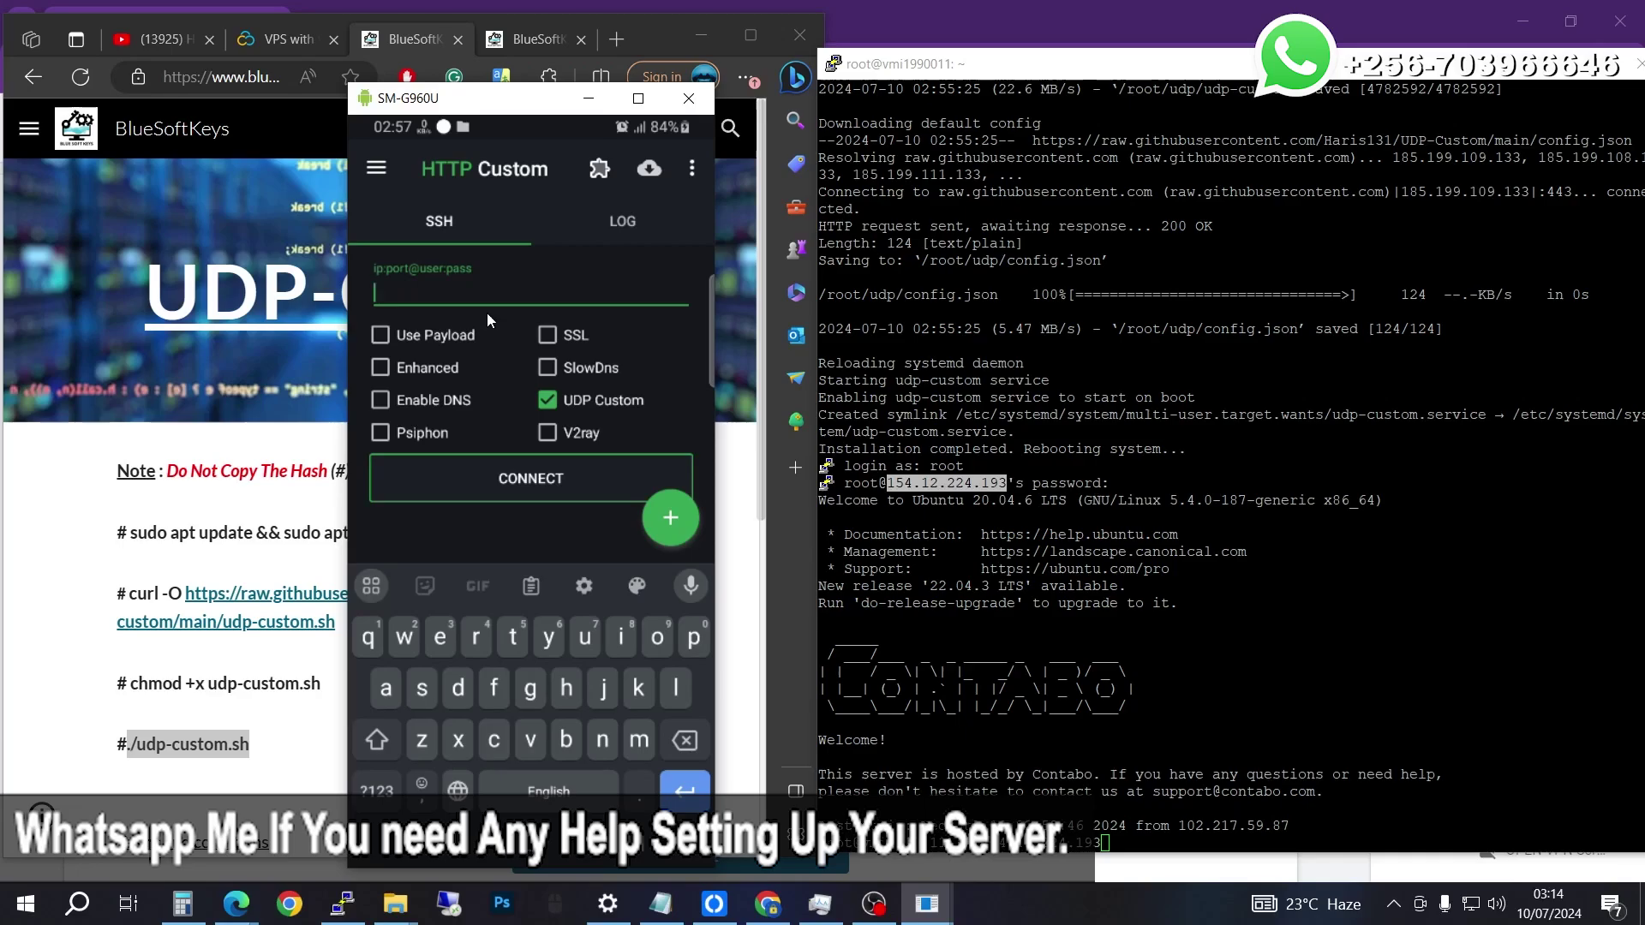
{"action": "left_click", "coordinate": [343, 904]}
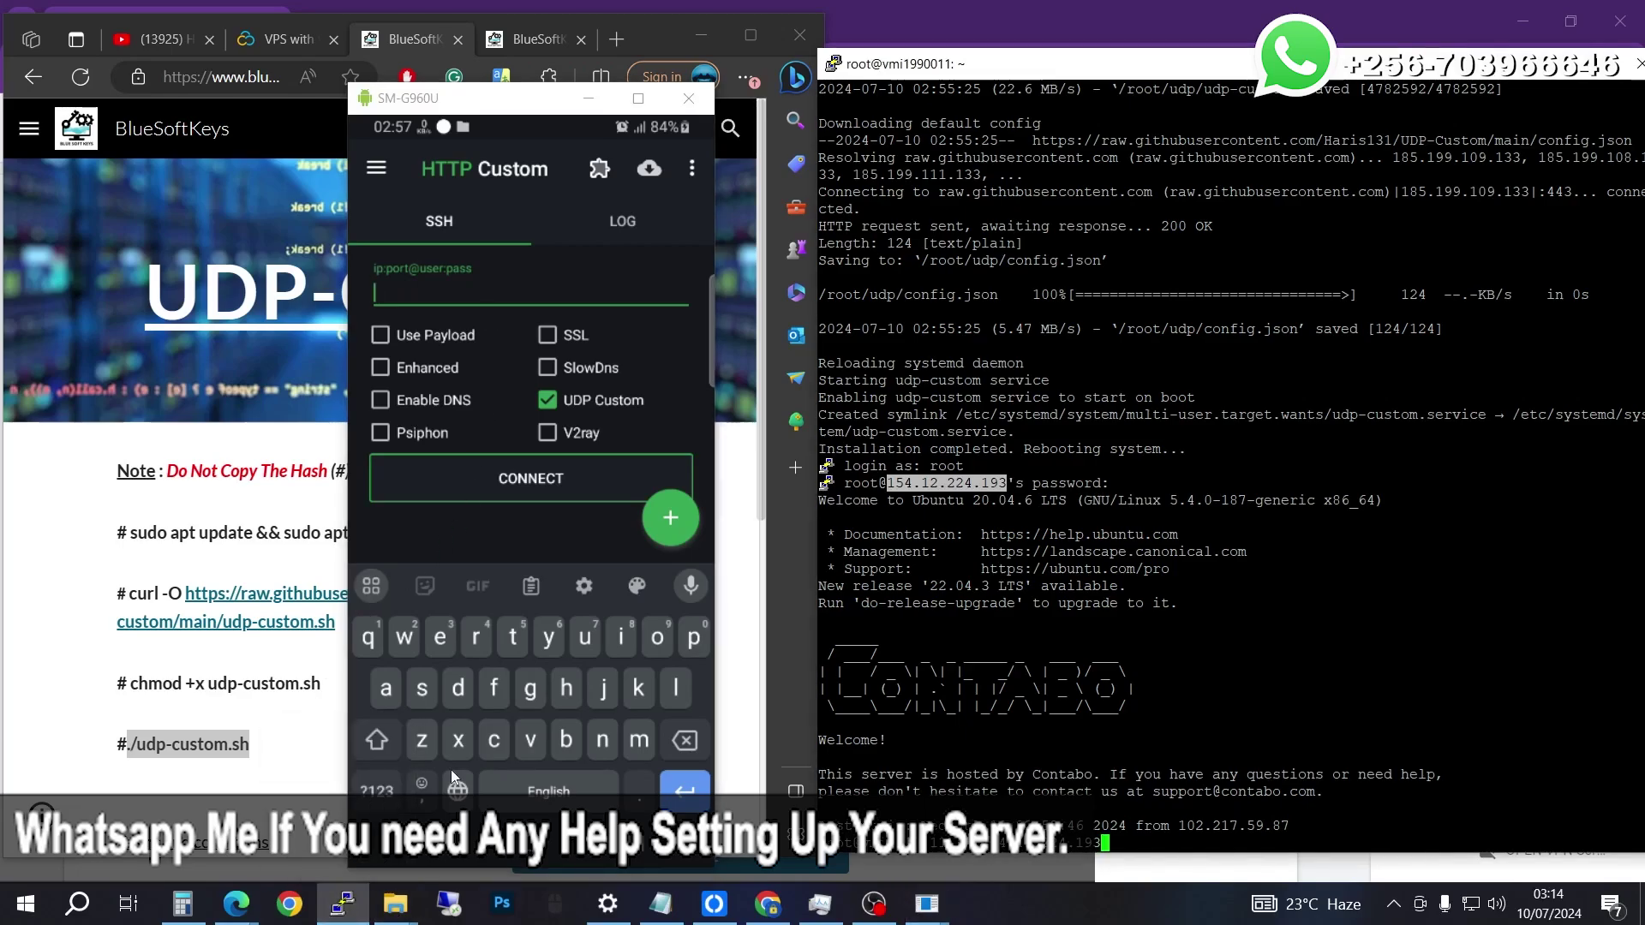
{"action": "left_click", "coordinate": [834, 65]}
Open a new PuTTY session window, then enter 154.12.224.193:1-65535@root in HTTP Custom, leaving Enable DNS off
{"action": "left_click", "coordinate": [895, 281]}
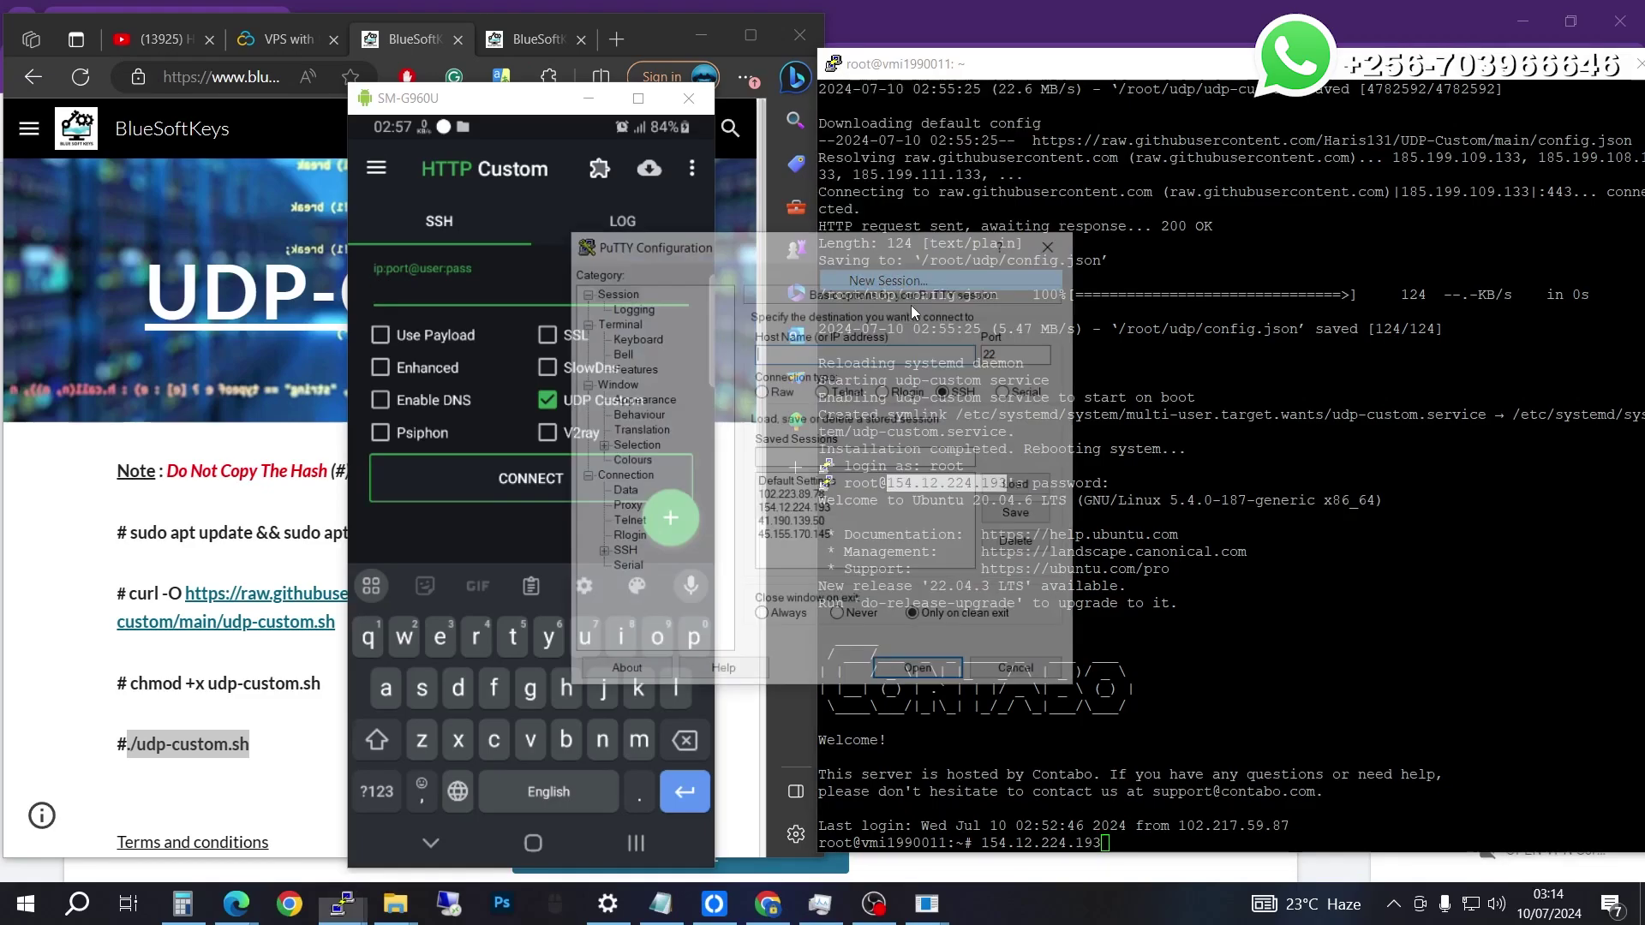
{"action": "left_click_drag", "start_coordinate": [946, 238], "coordinate": [1080, 210]}
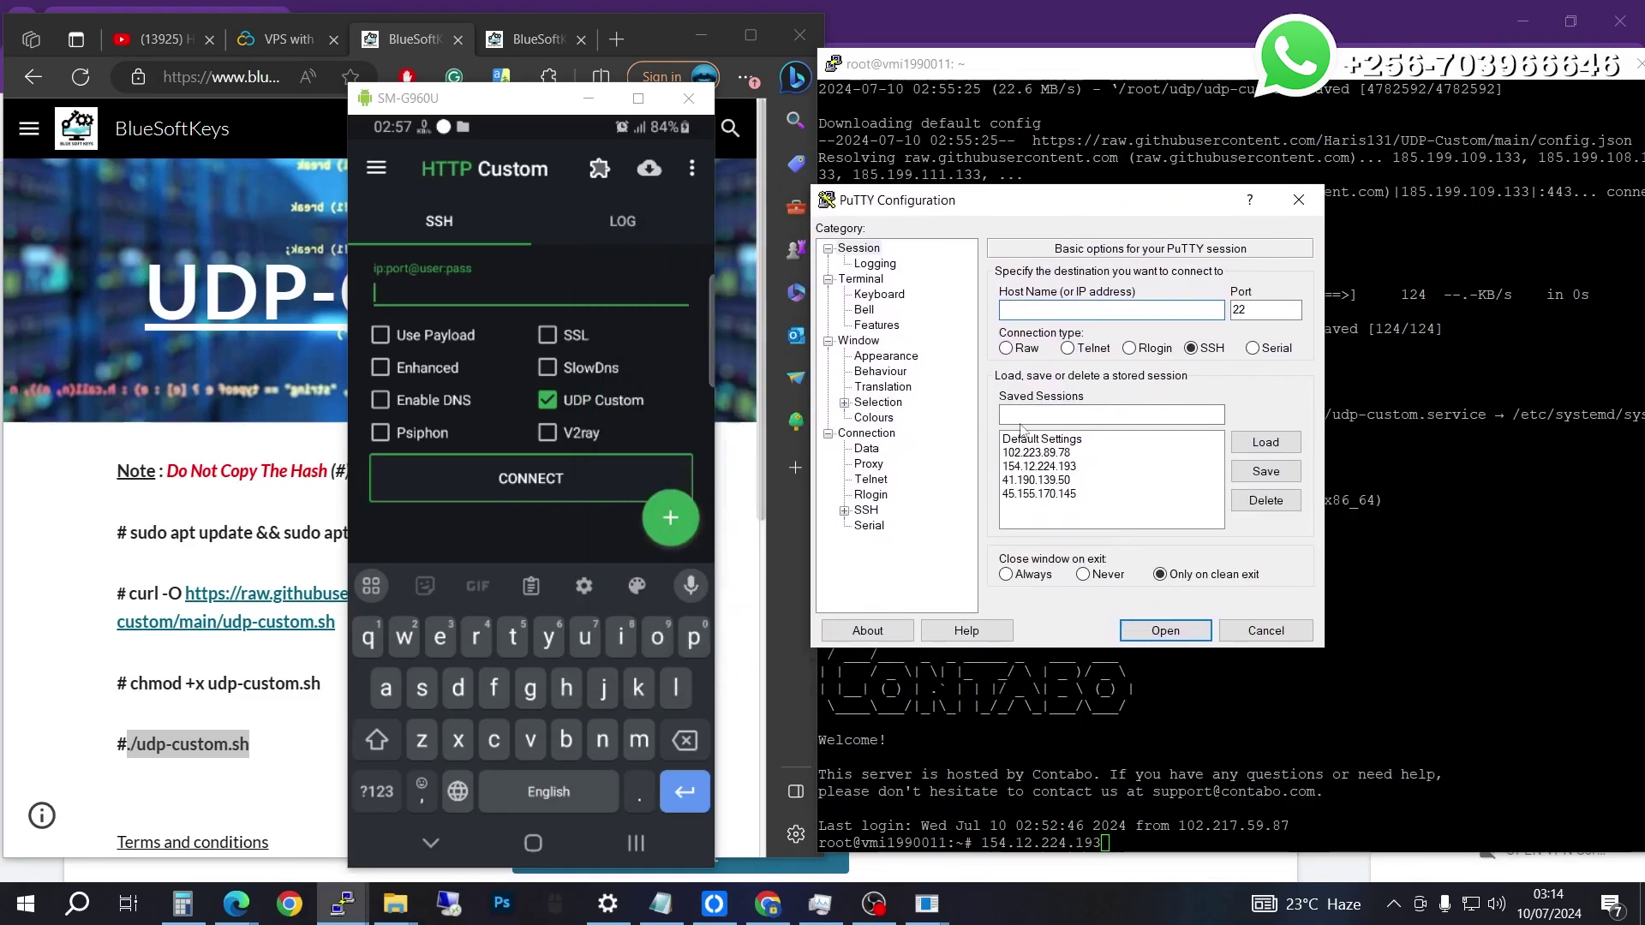
{"action": "left_click", "coordinate": [491, 301]}
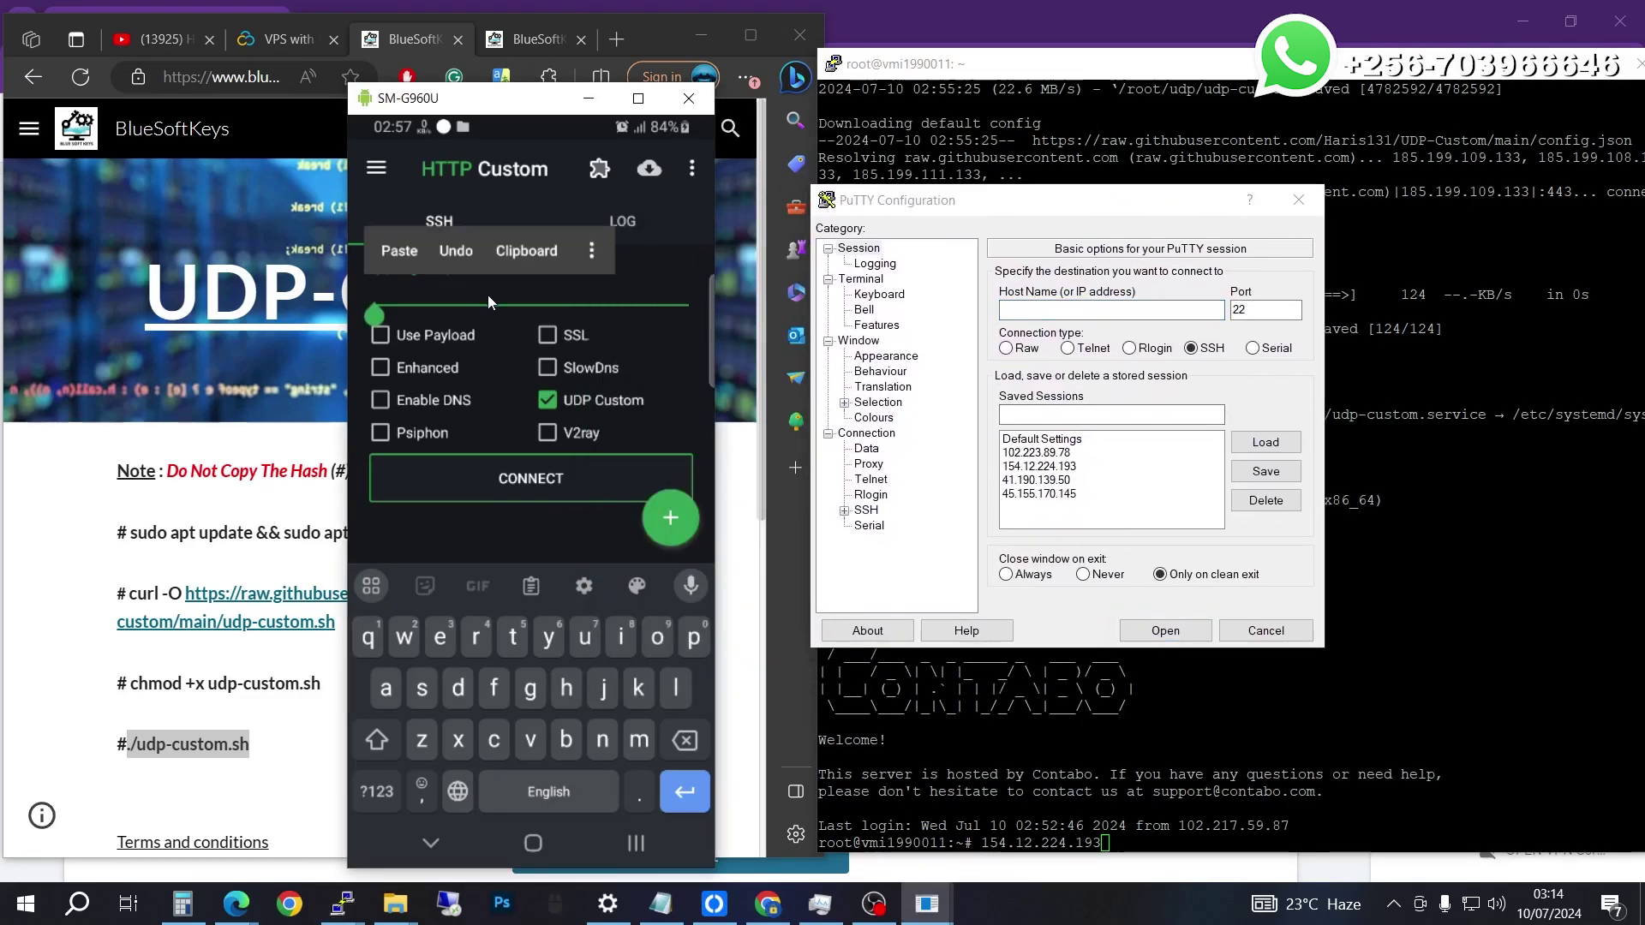
{"action": "type", "text": "154"}
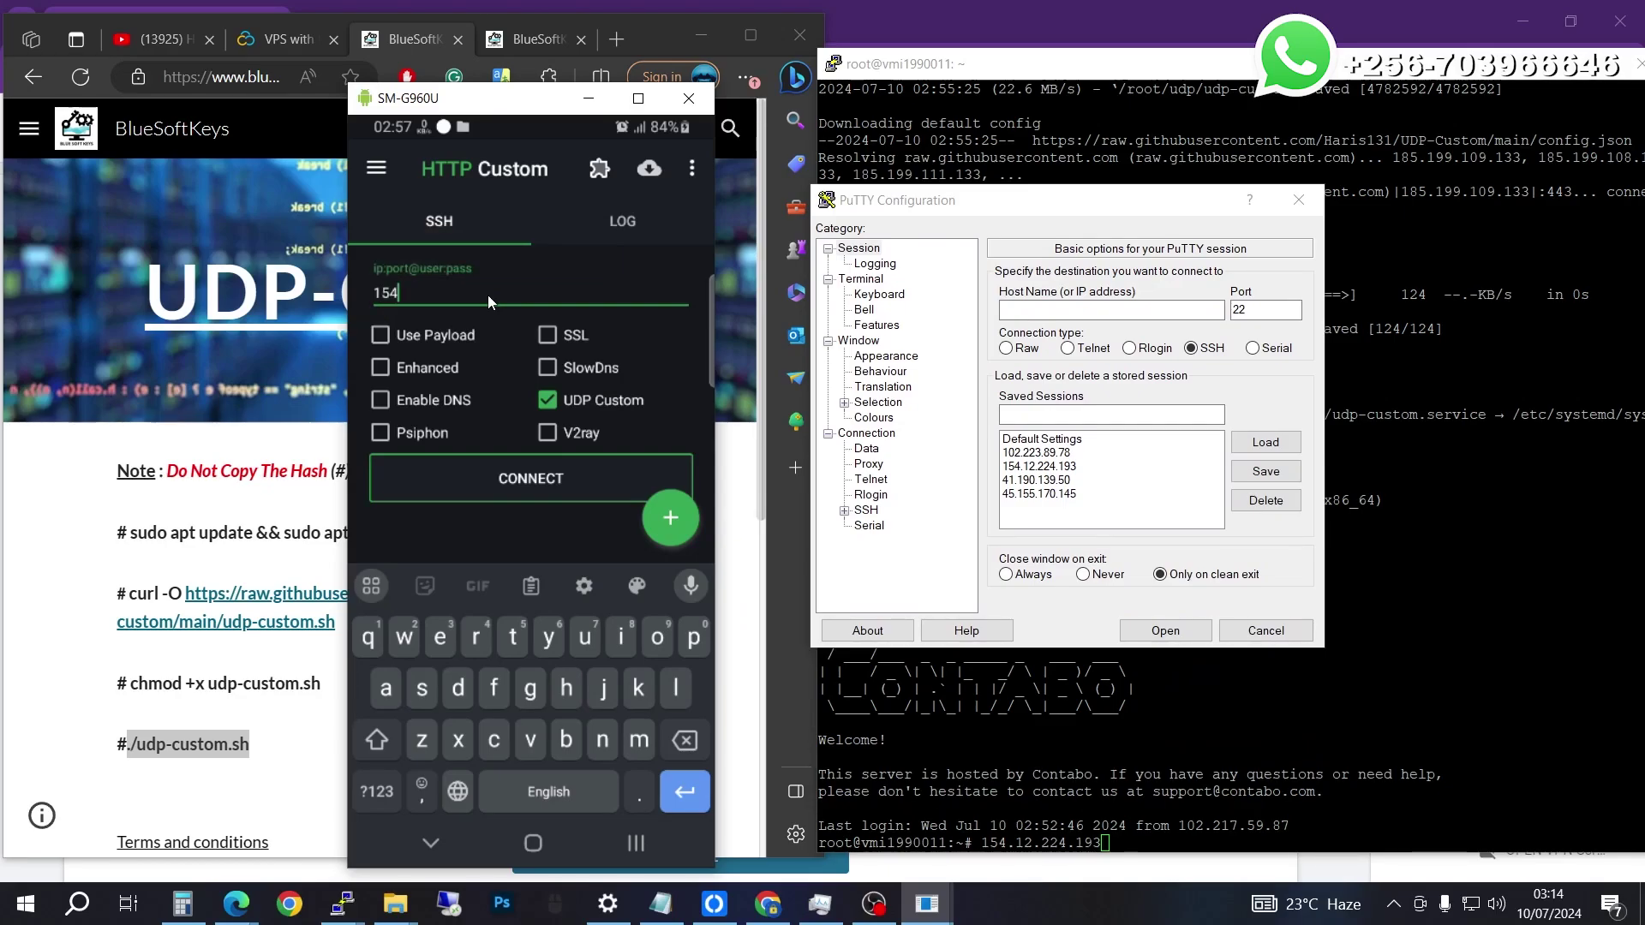
{"action": "type", "text": ".12.224.193"}
{"action": "type", "text": ":"}
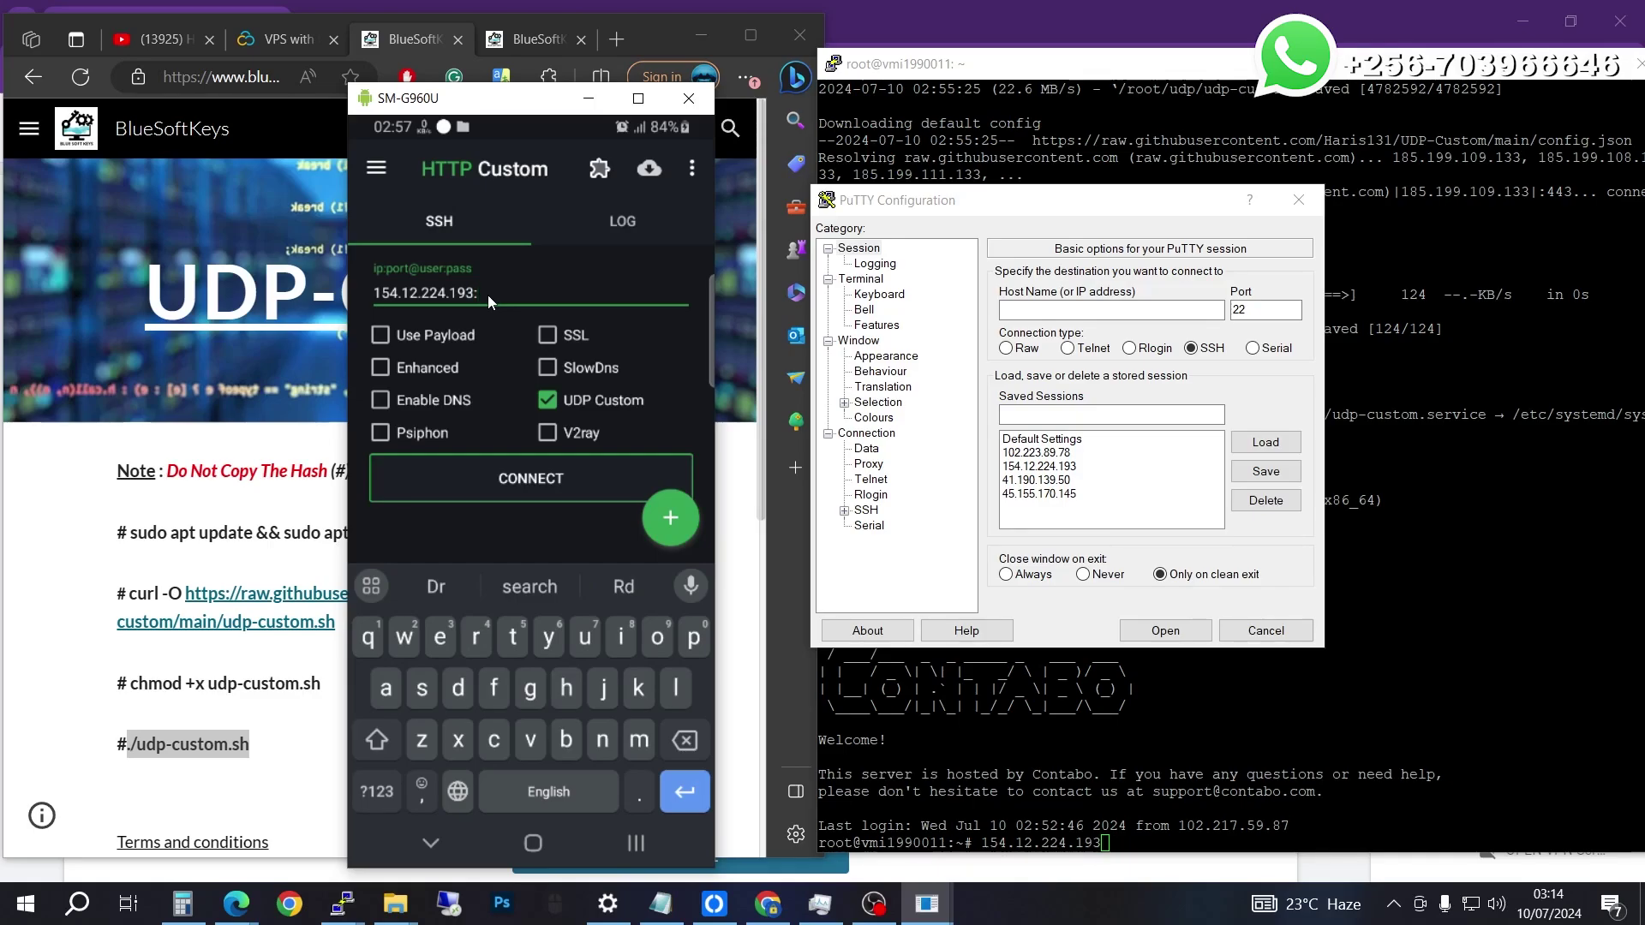
{"action": "type", "text": "1"}
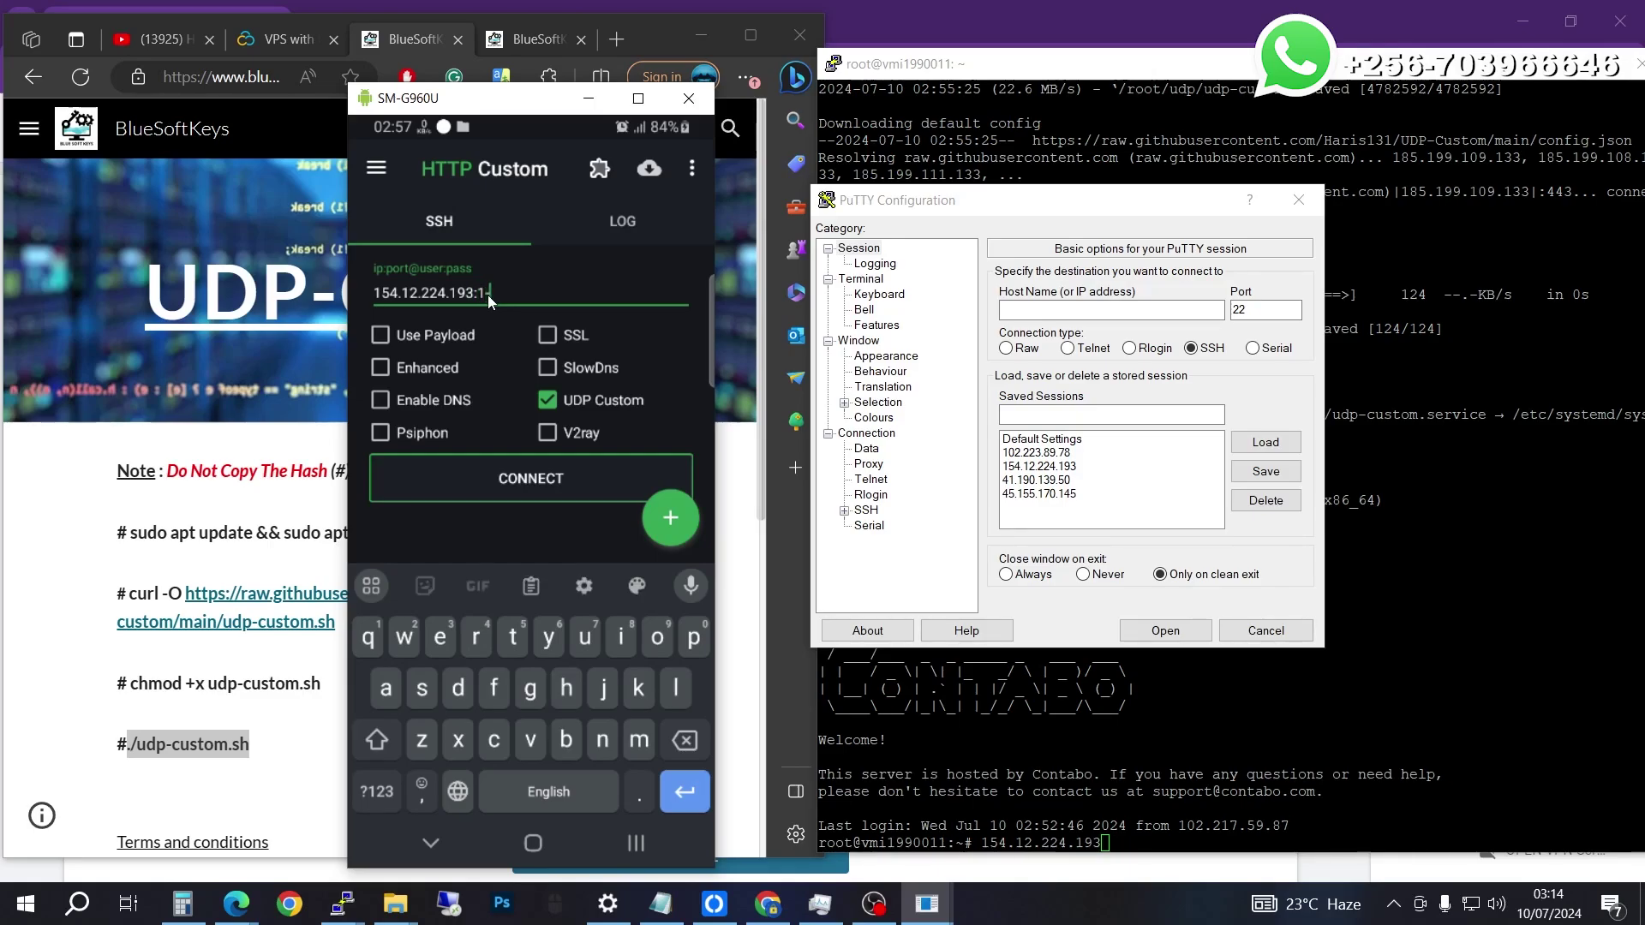
{"action": "type", "text": "-65535"}
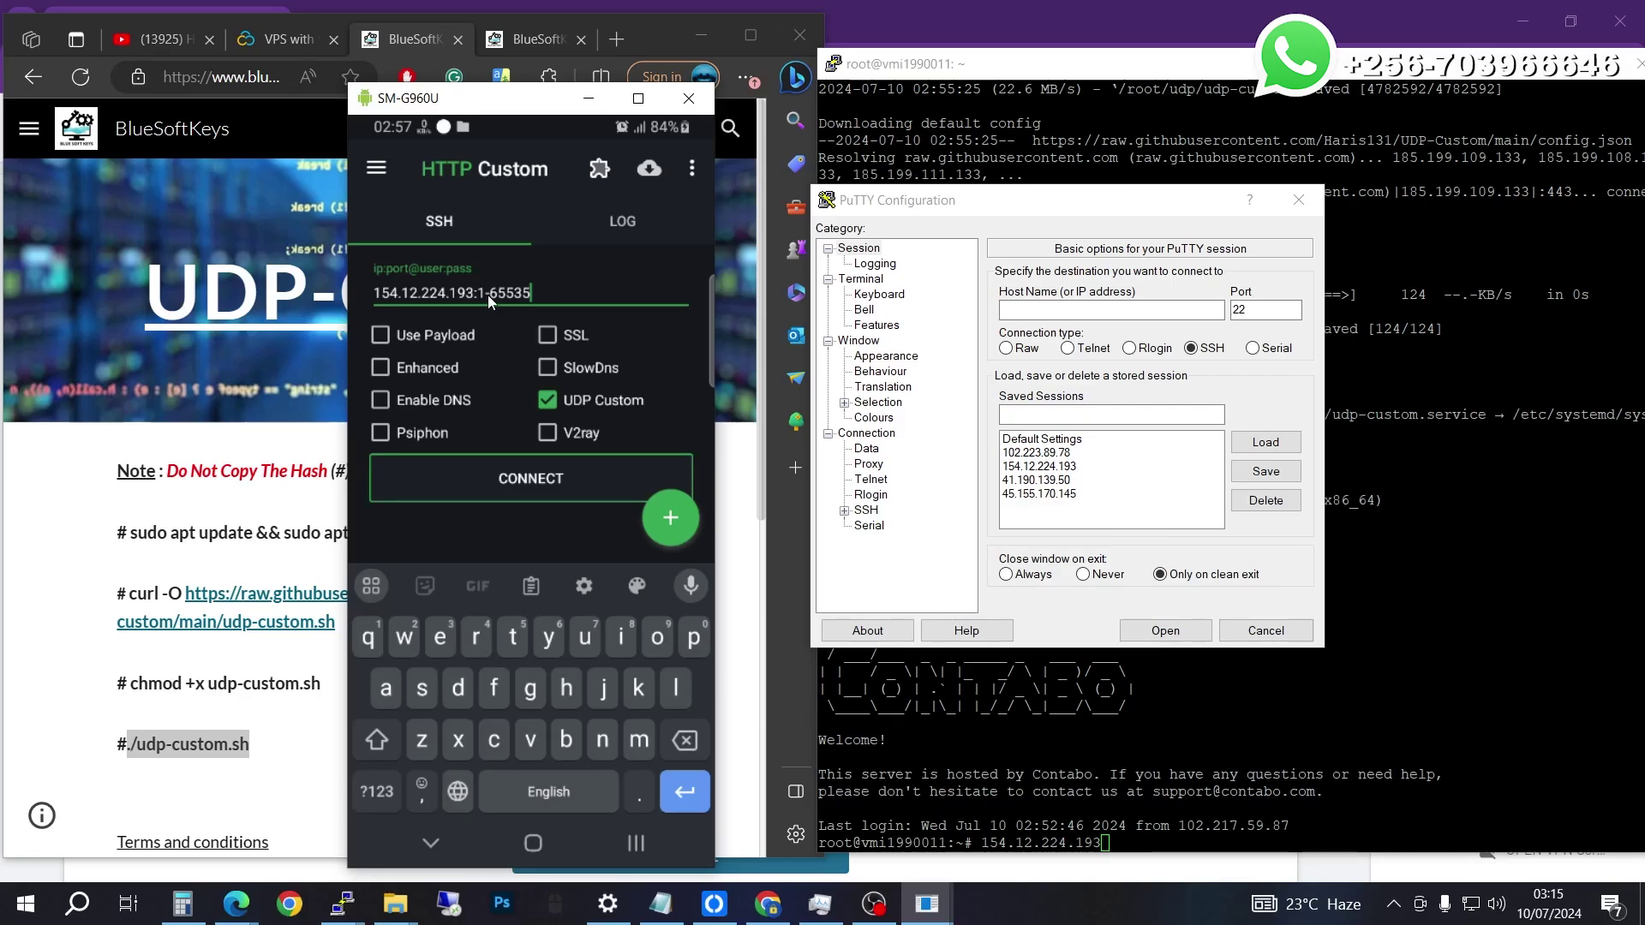
{"action": "type", "text": "@root:"}
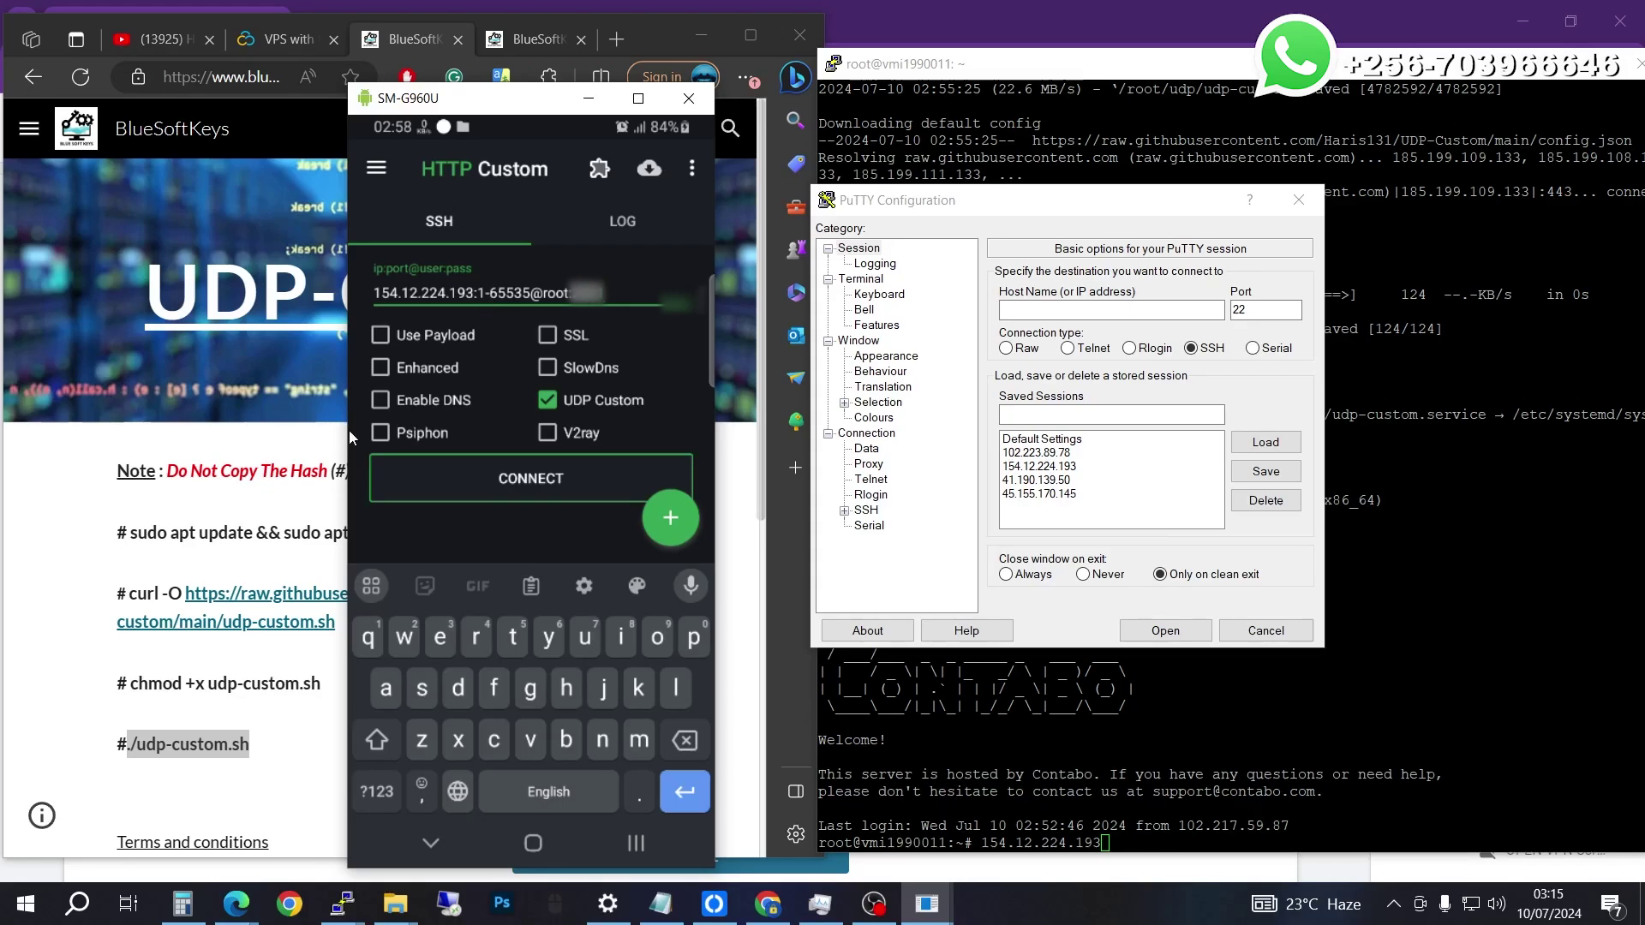
{"action": "left_click", "coordinate": [408, 399]}
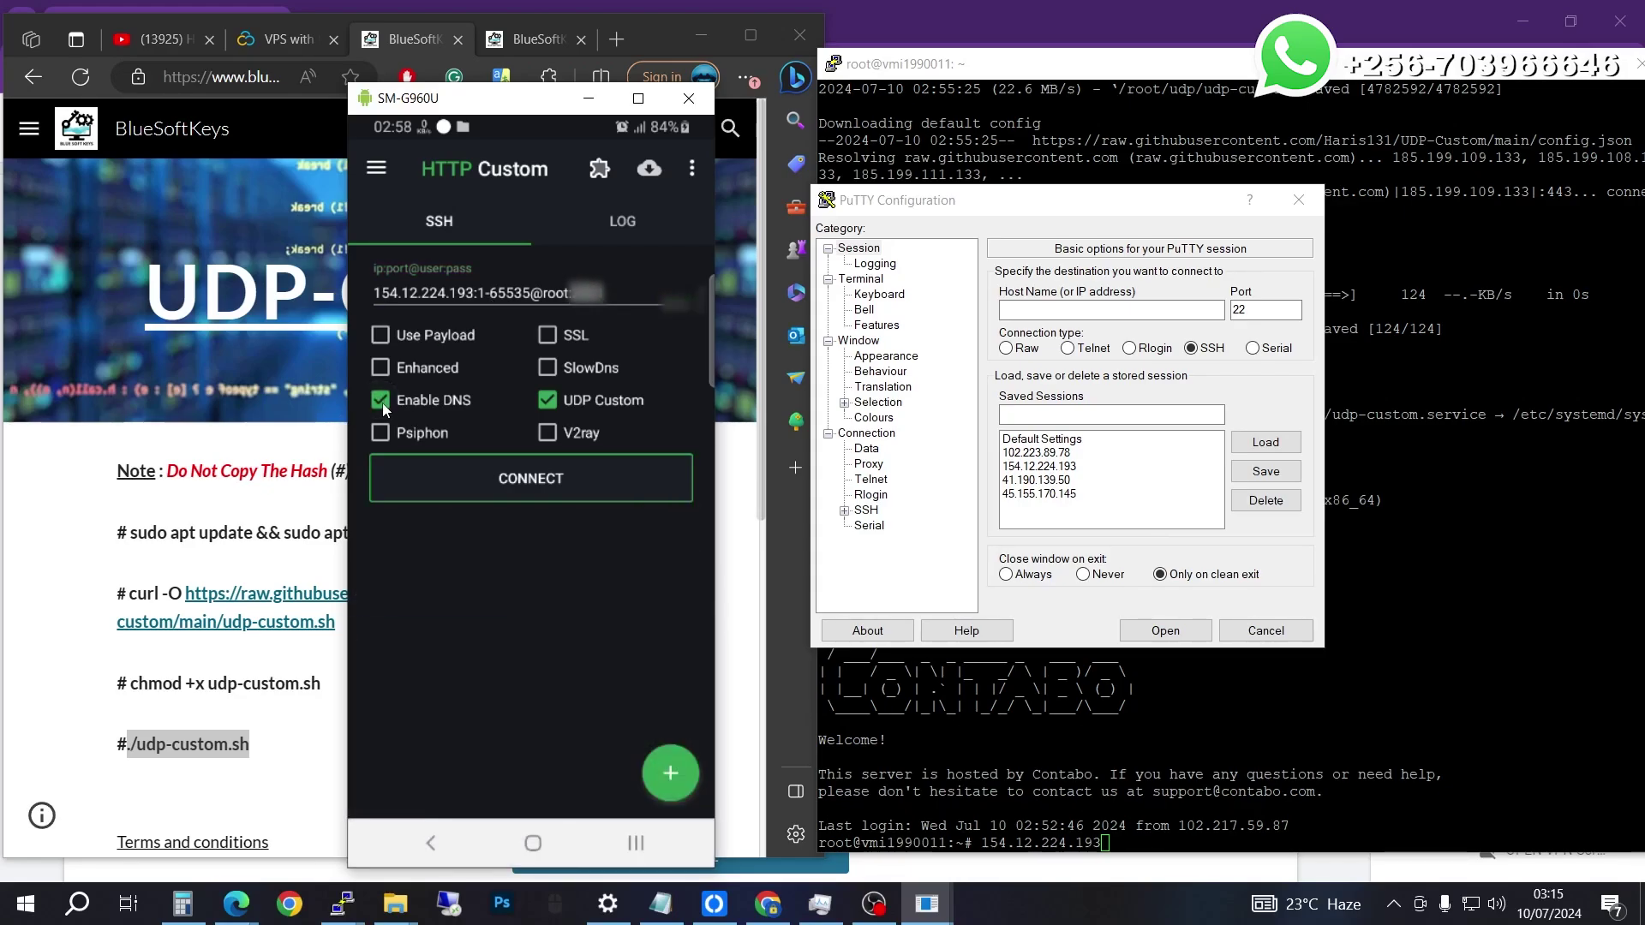
{"action": "left_click", "coordinate": [403, 398]}
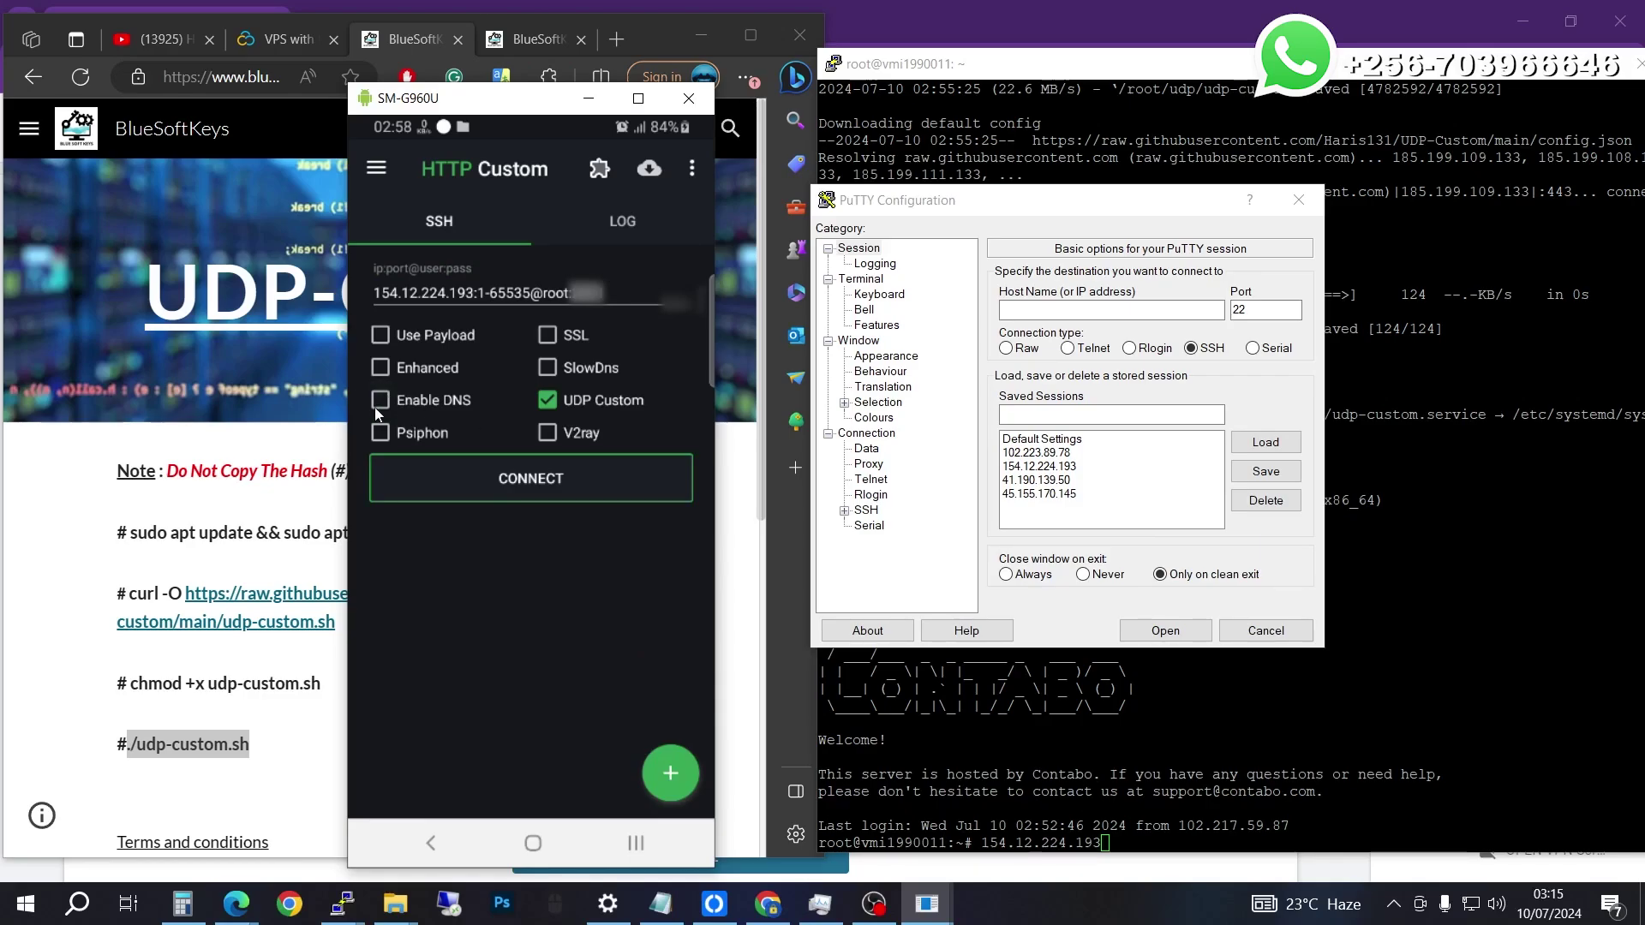
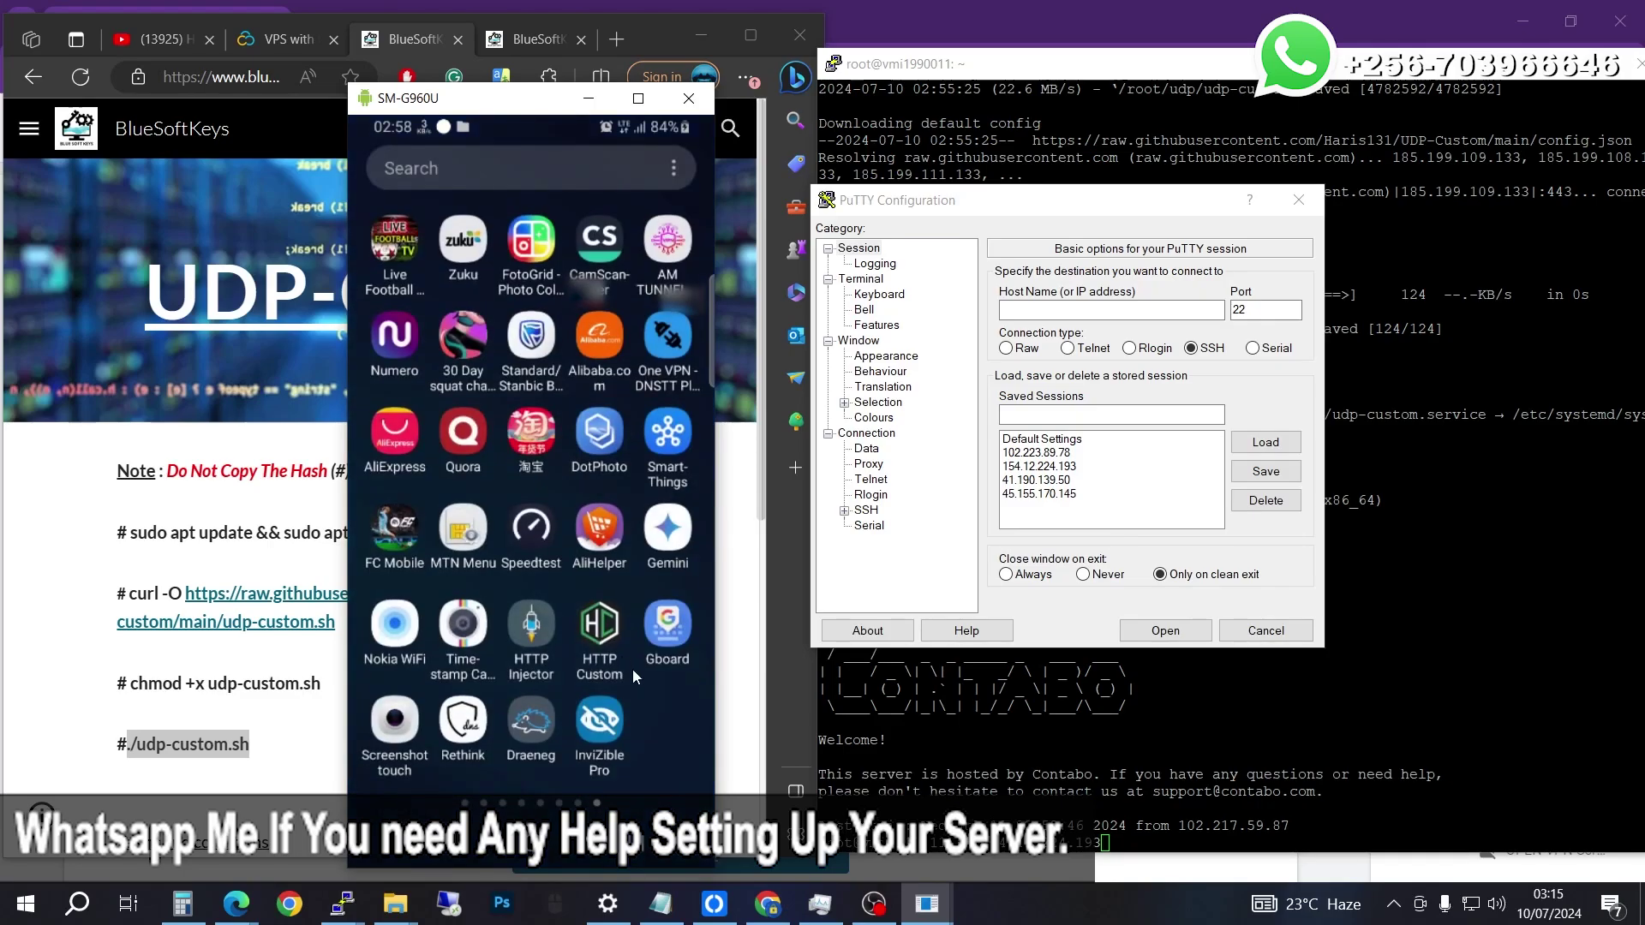
Apply the UDP Tweak Settings in HTTP Custom, then connect to 154.12.224.193 using UDP Custom
{"action": "left_click", "coordinate": [584, 654]}
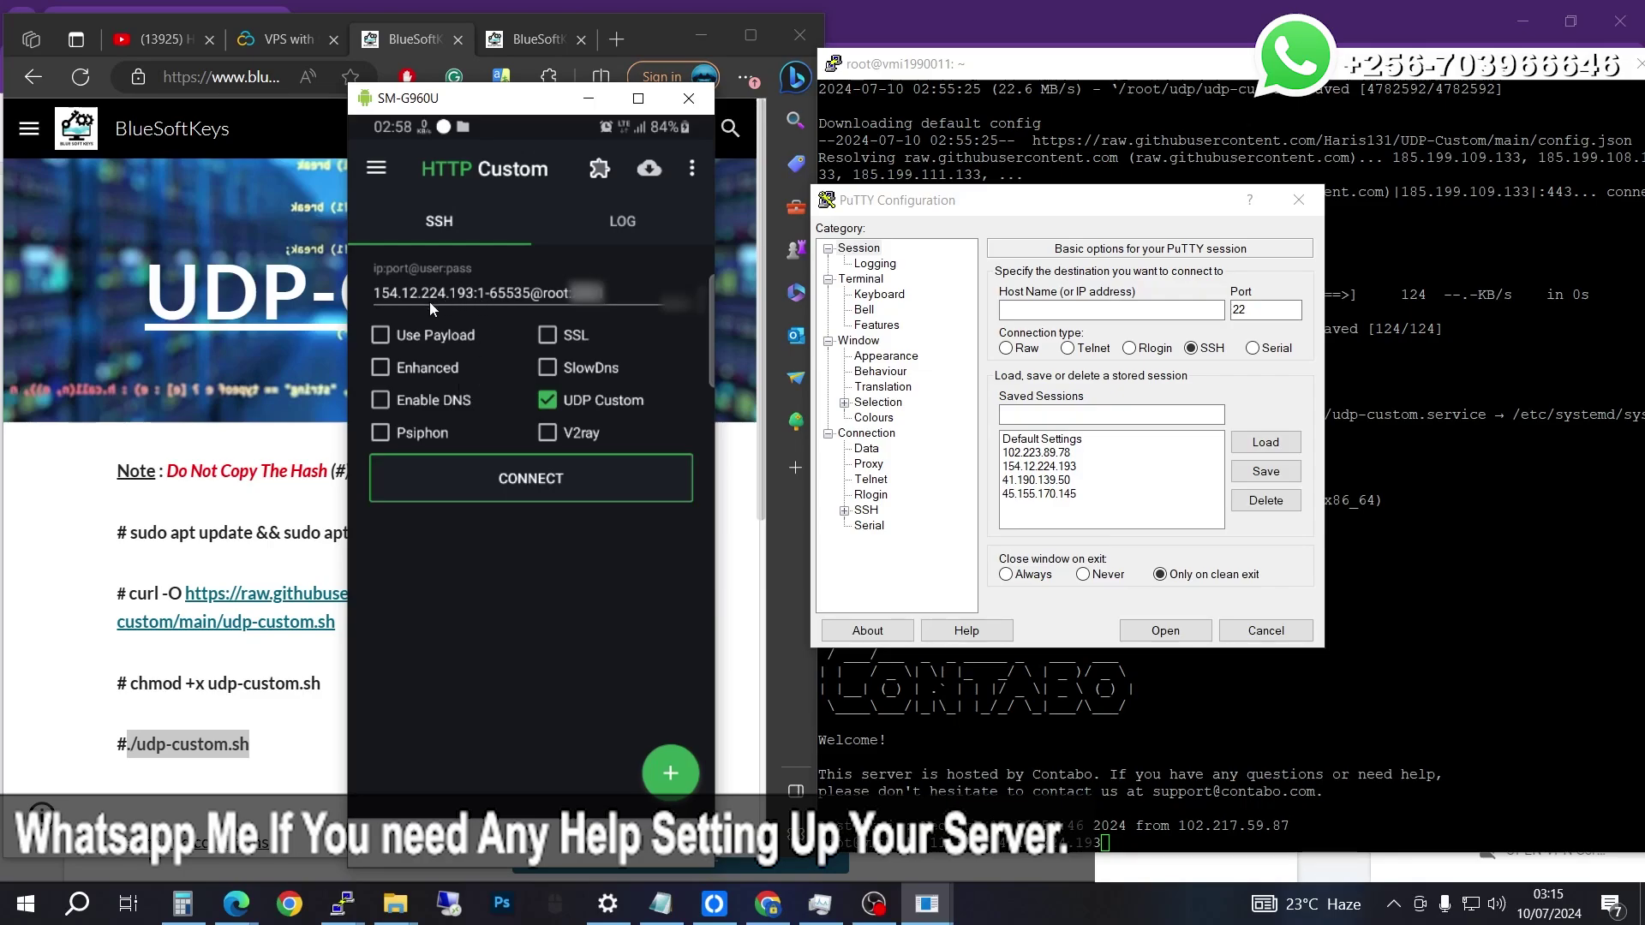
{"action": "left_click", "coordinate": [600, 170]}
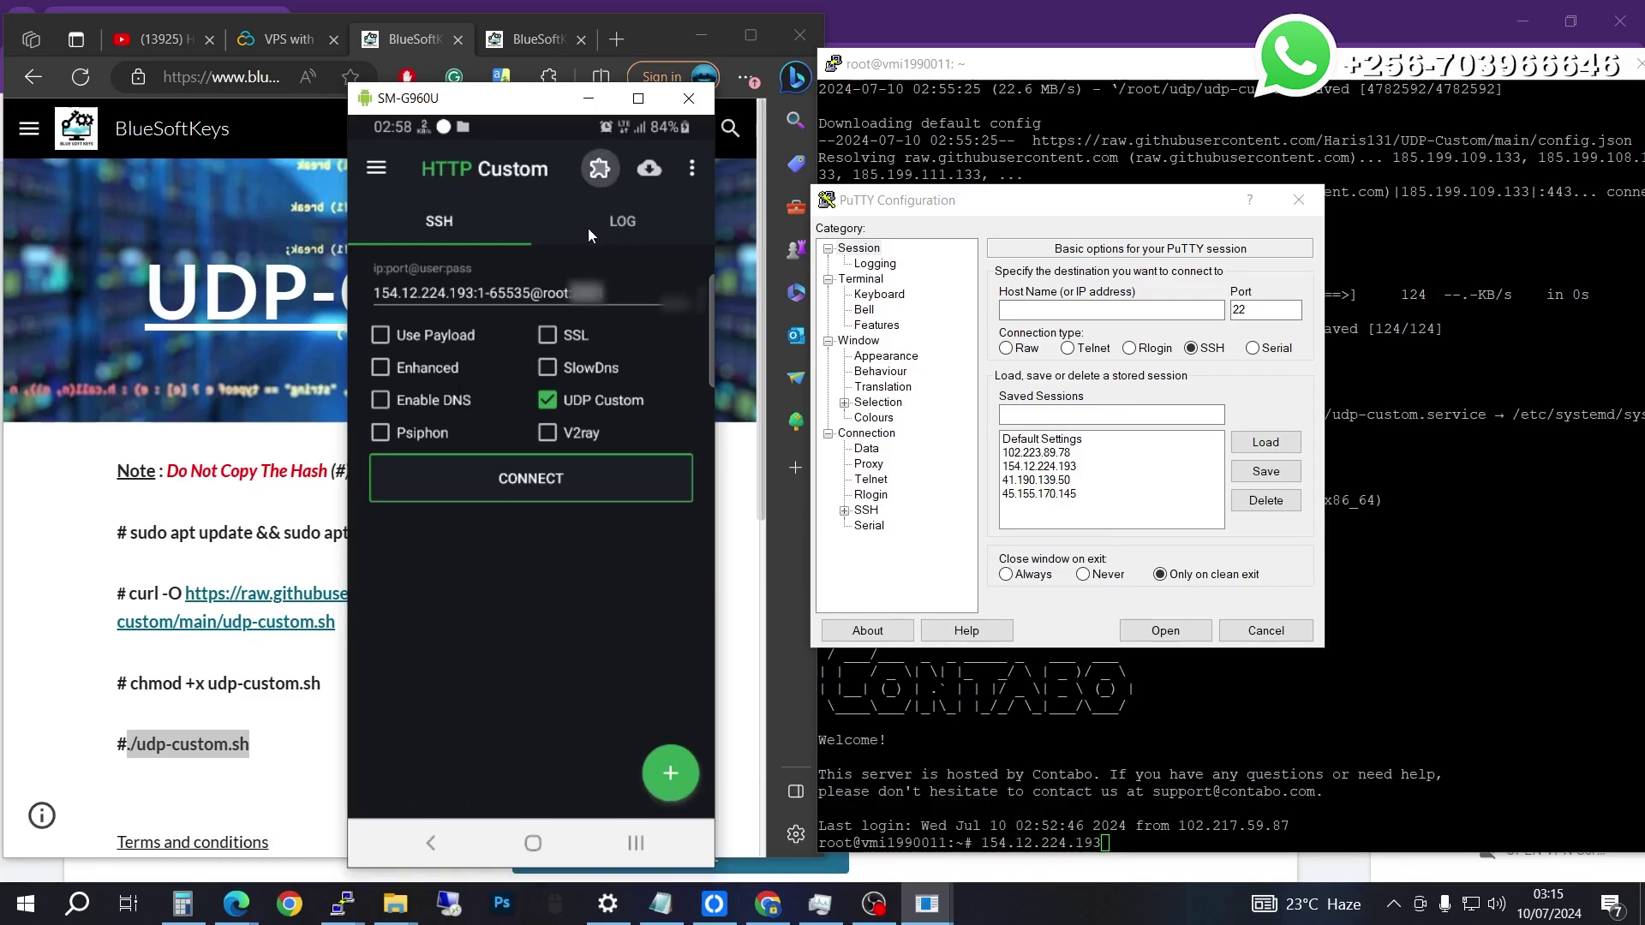
{"action": "left_click", "coordinate": [586, 316]}
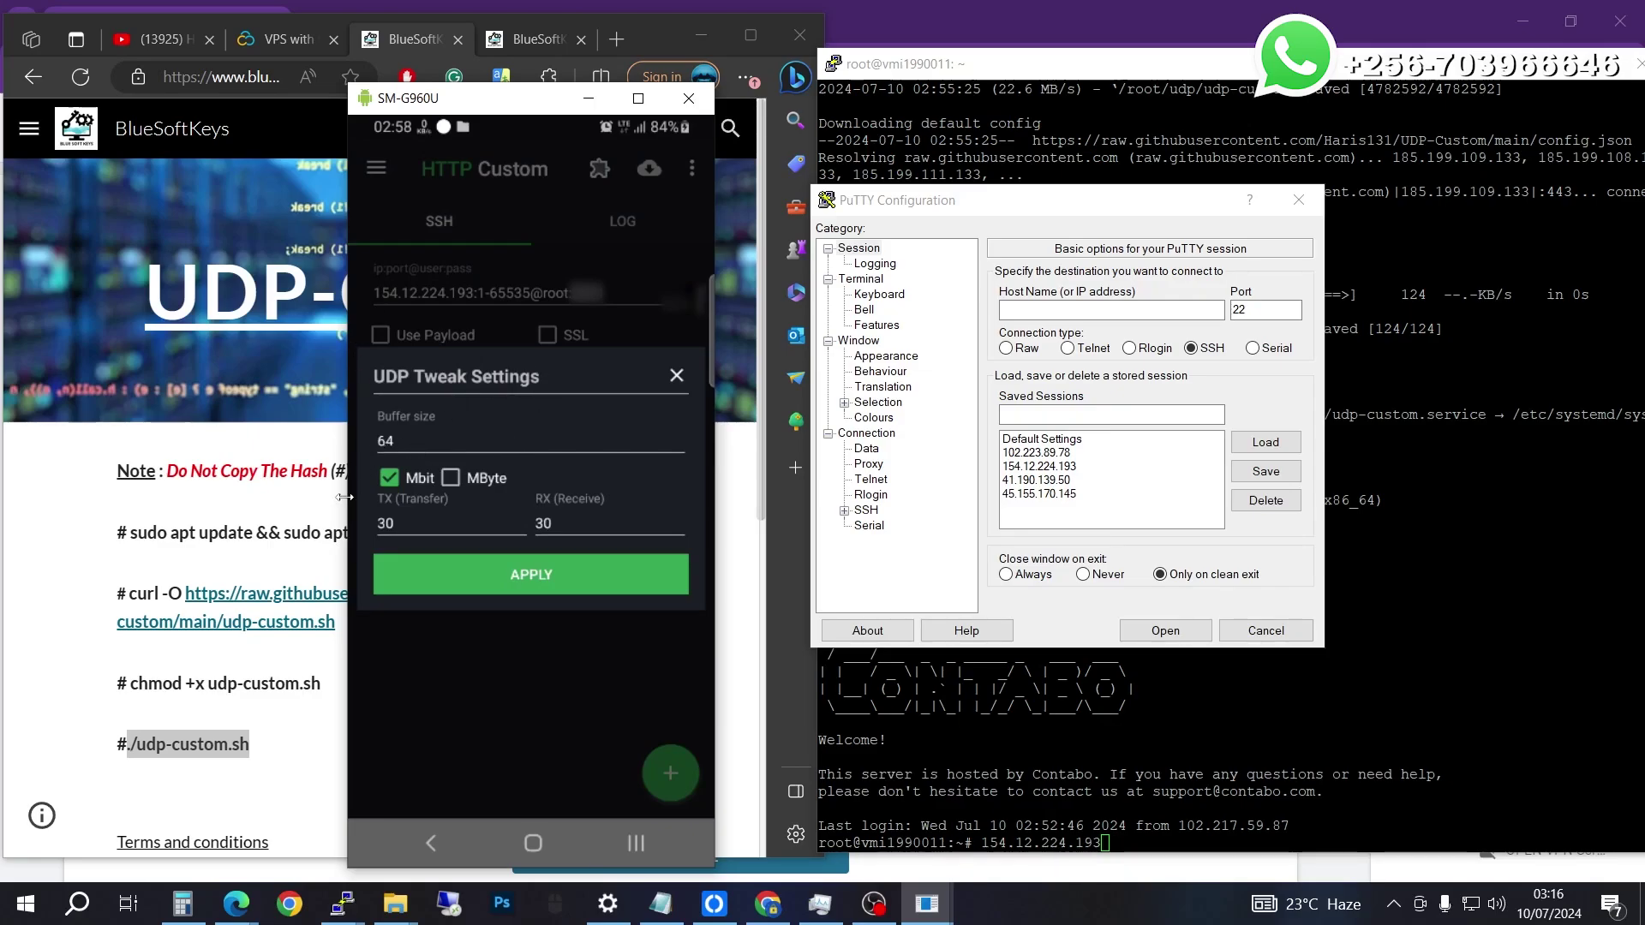
{"action": "left_click", "coordinate": [516, 569]}
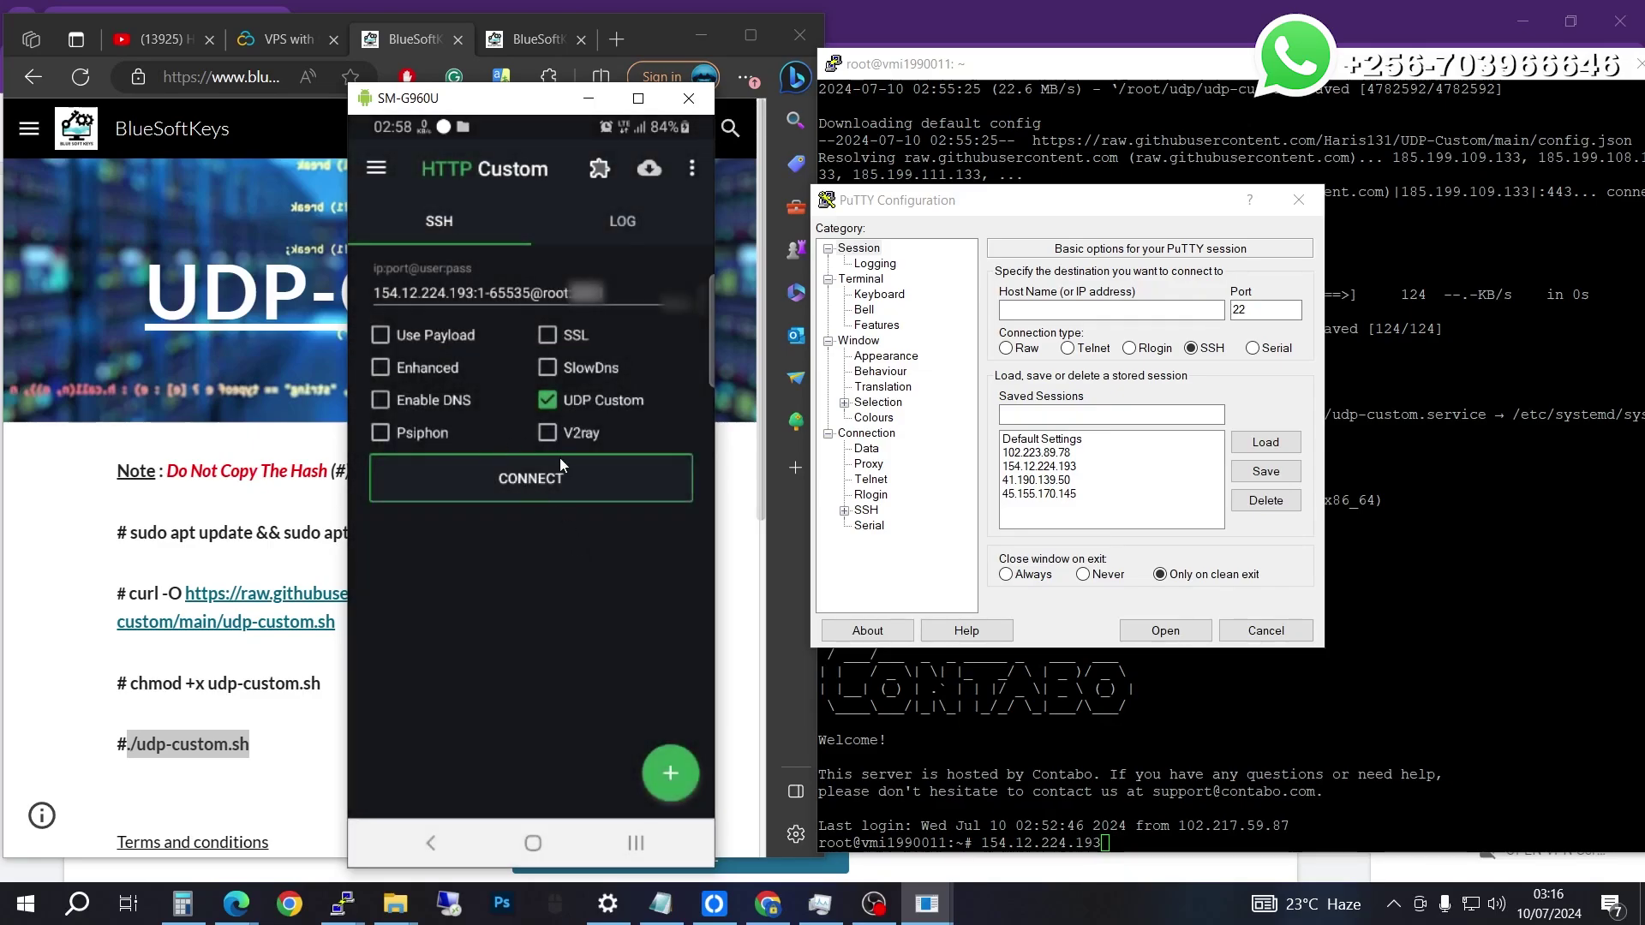
{"action": "left_click", "coordinate": [533, 483]}
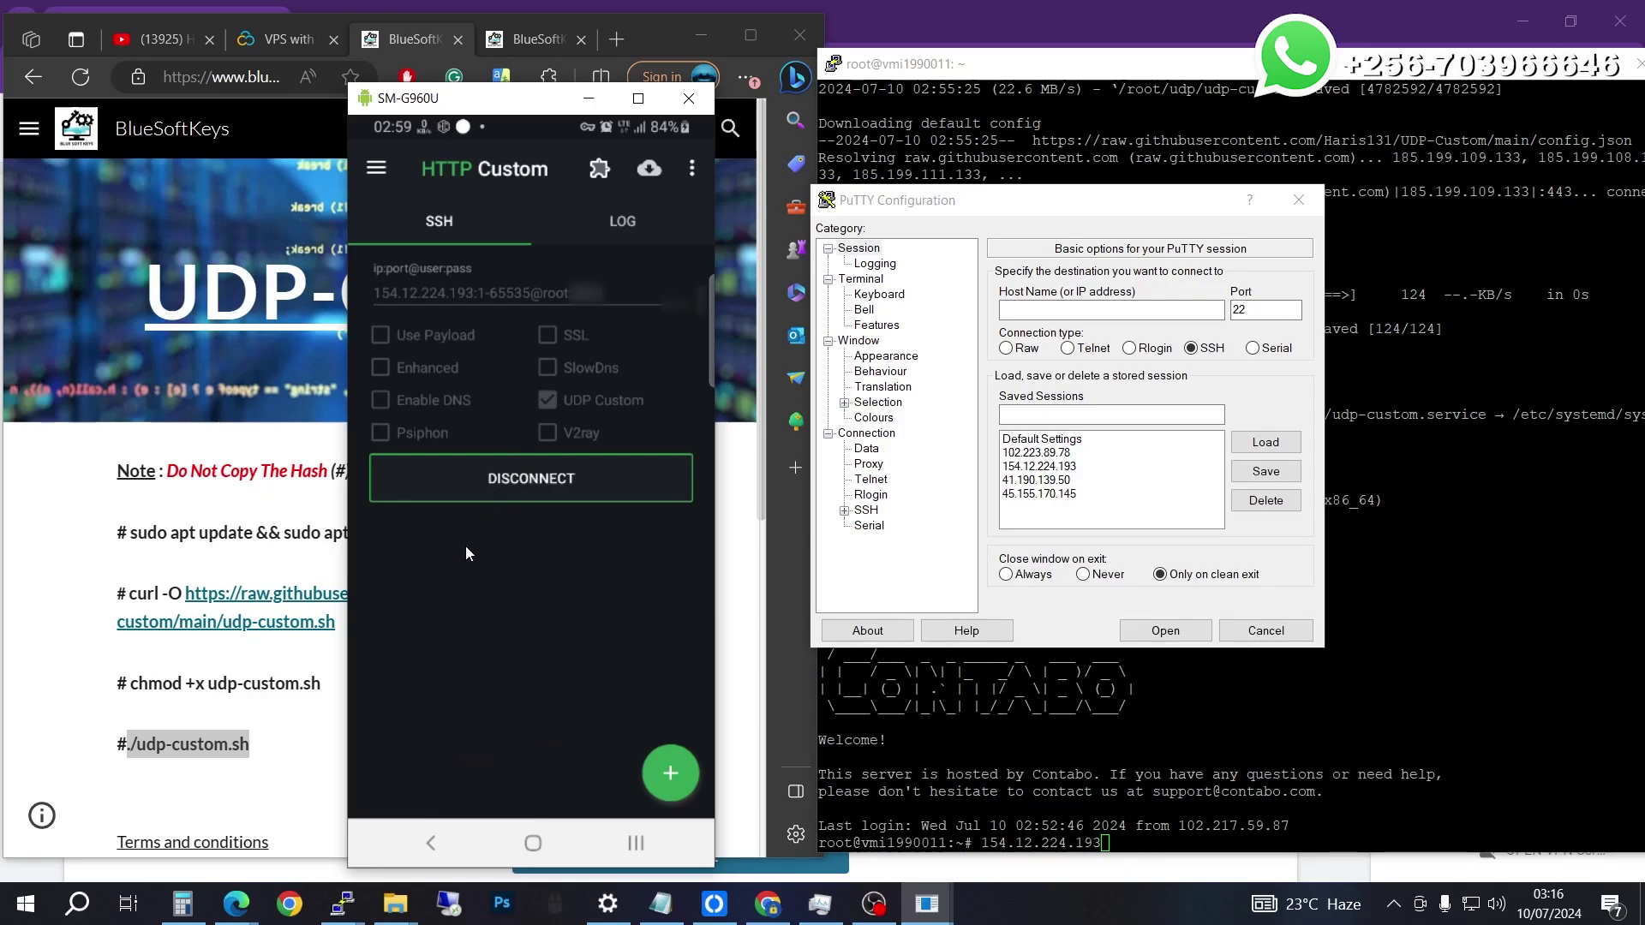
{"action": "left_click", "coordinate": [532, 847]}
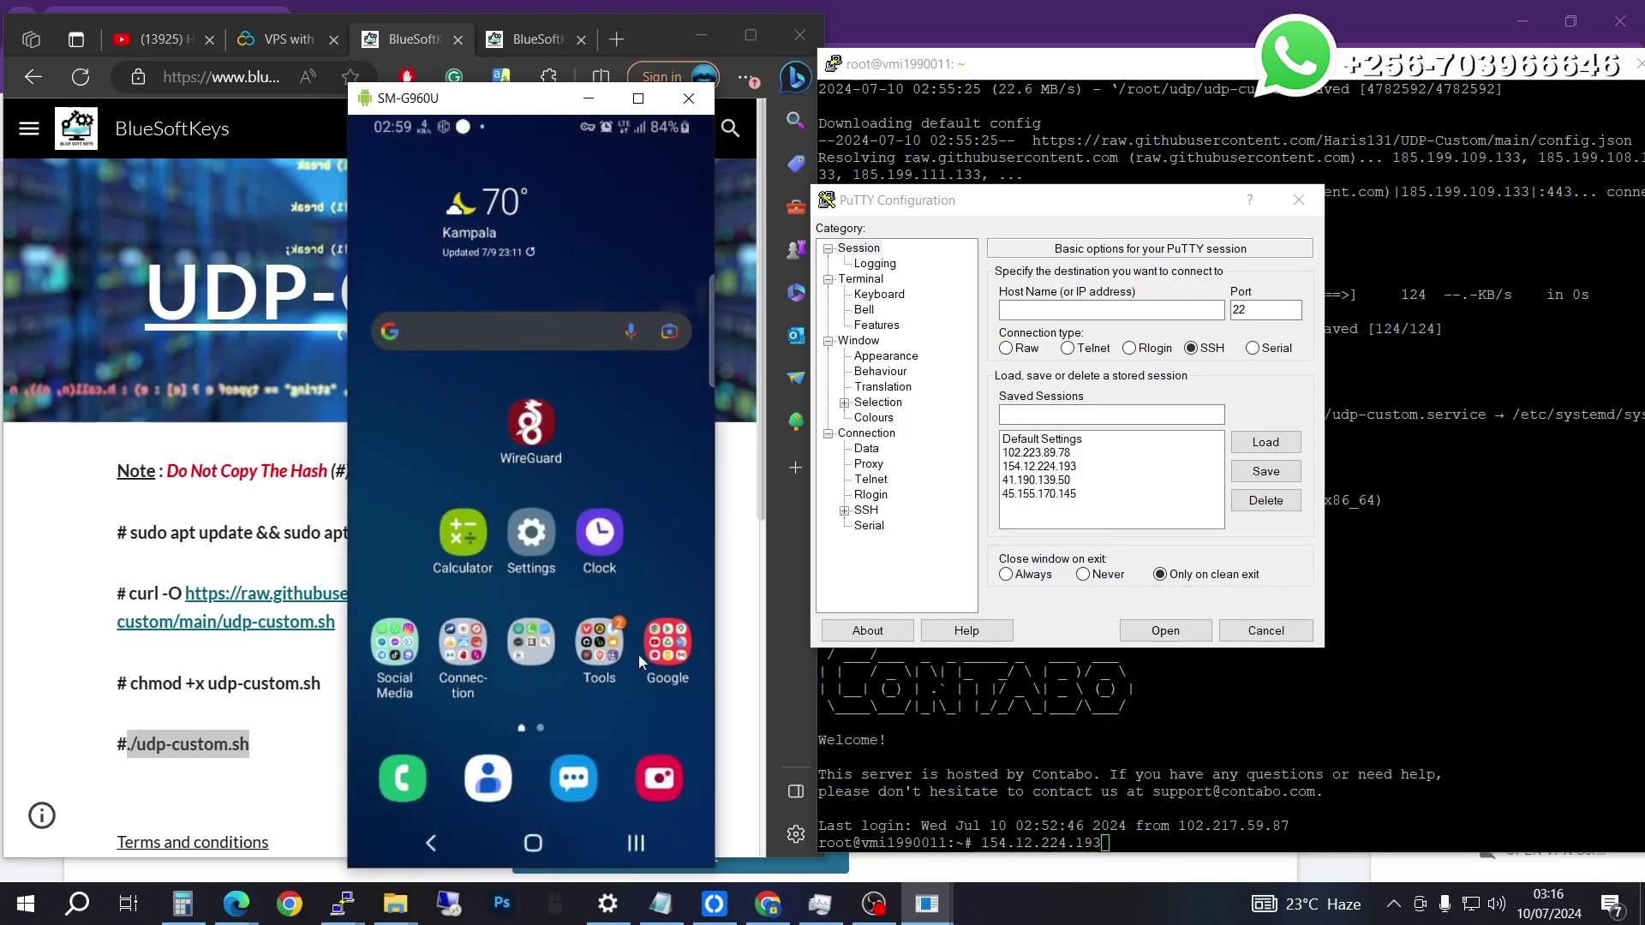
{"action": "left_click_drag", "start_coordinate": [639, 654], "coordinate": [619, 801]}
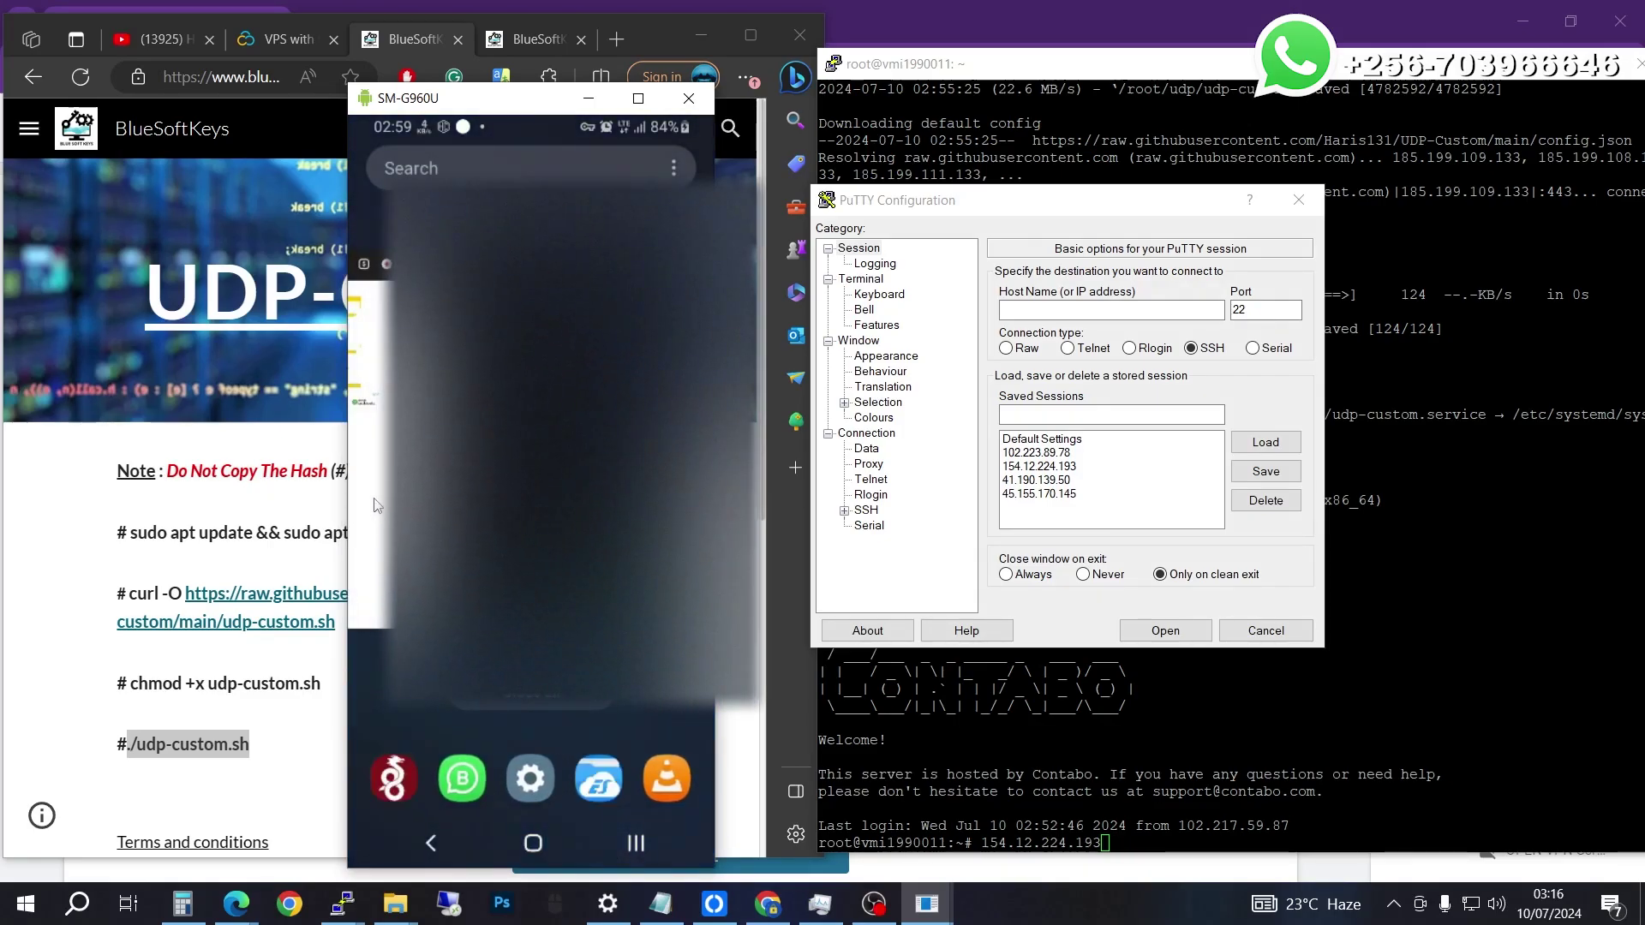
{"action": "left_click", "coordinate": [619, 795]}
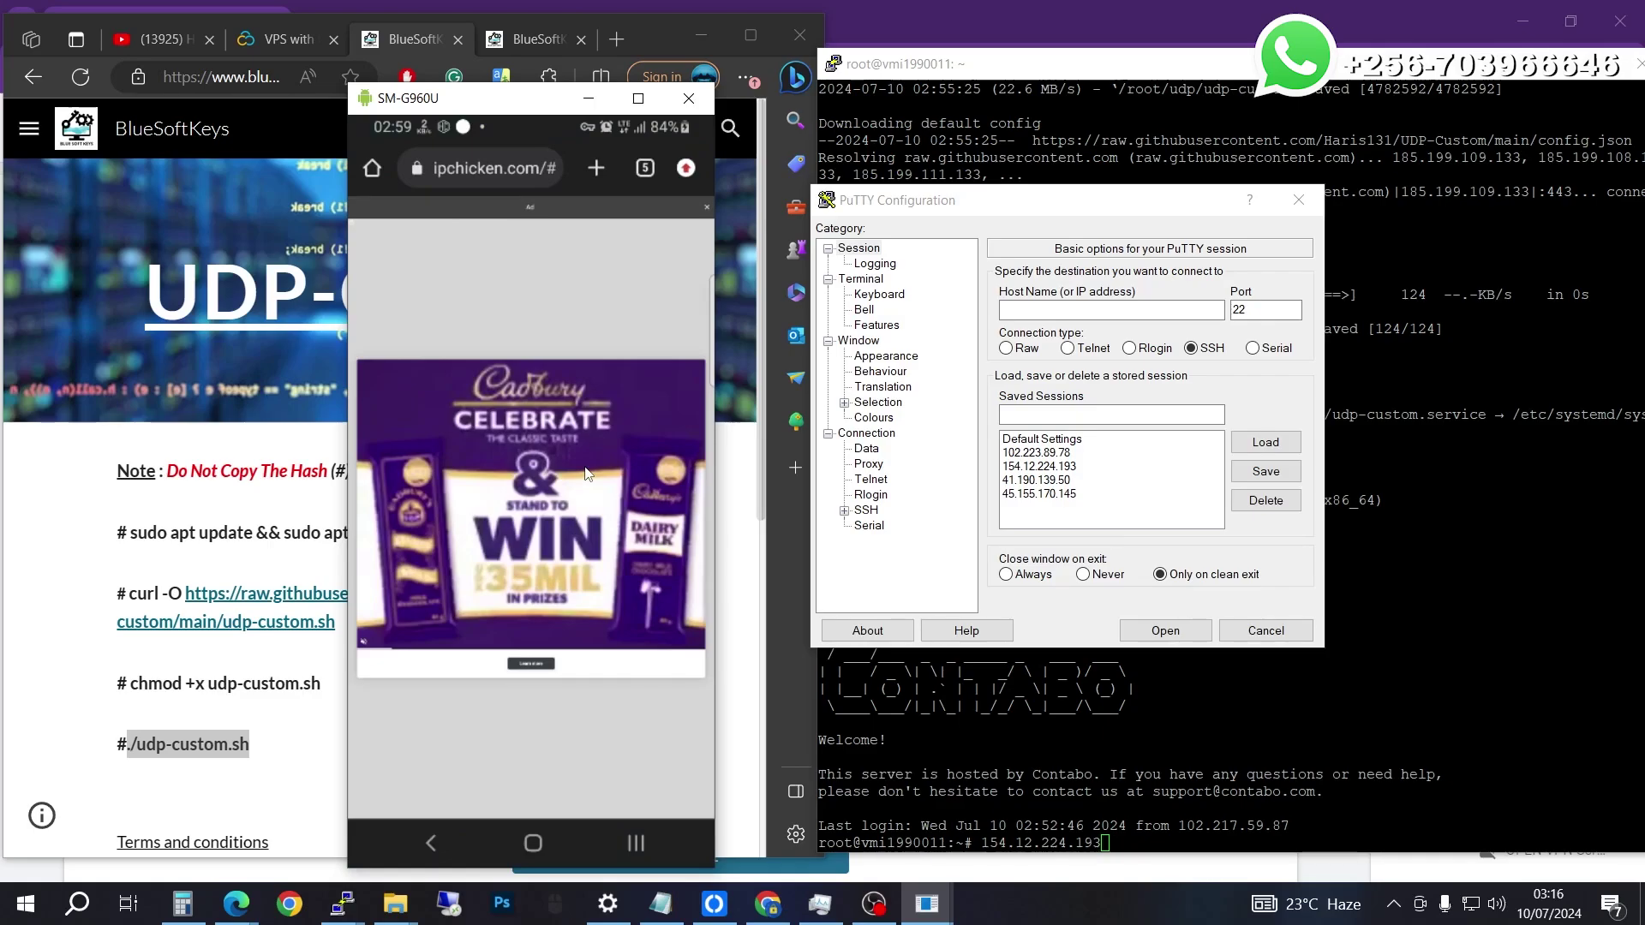
{"action": "left_click", "coordinate": [705, 211]}
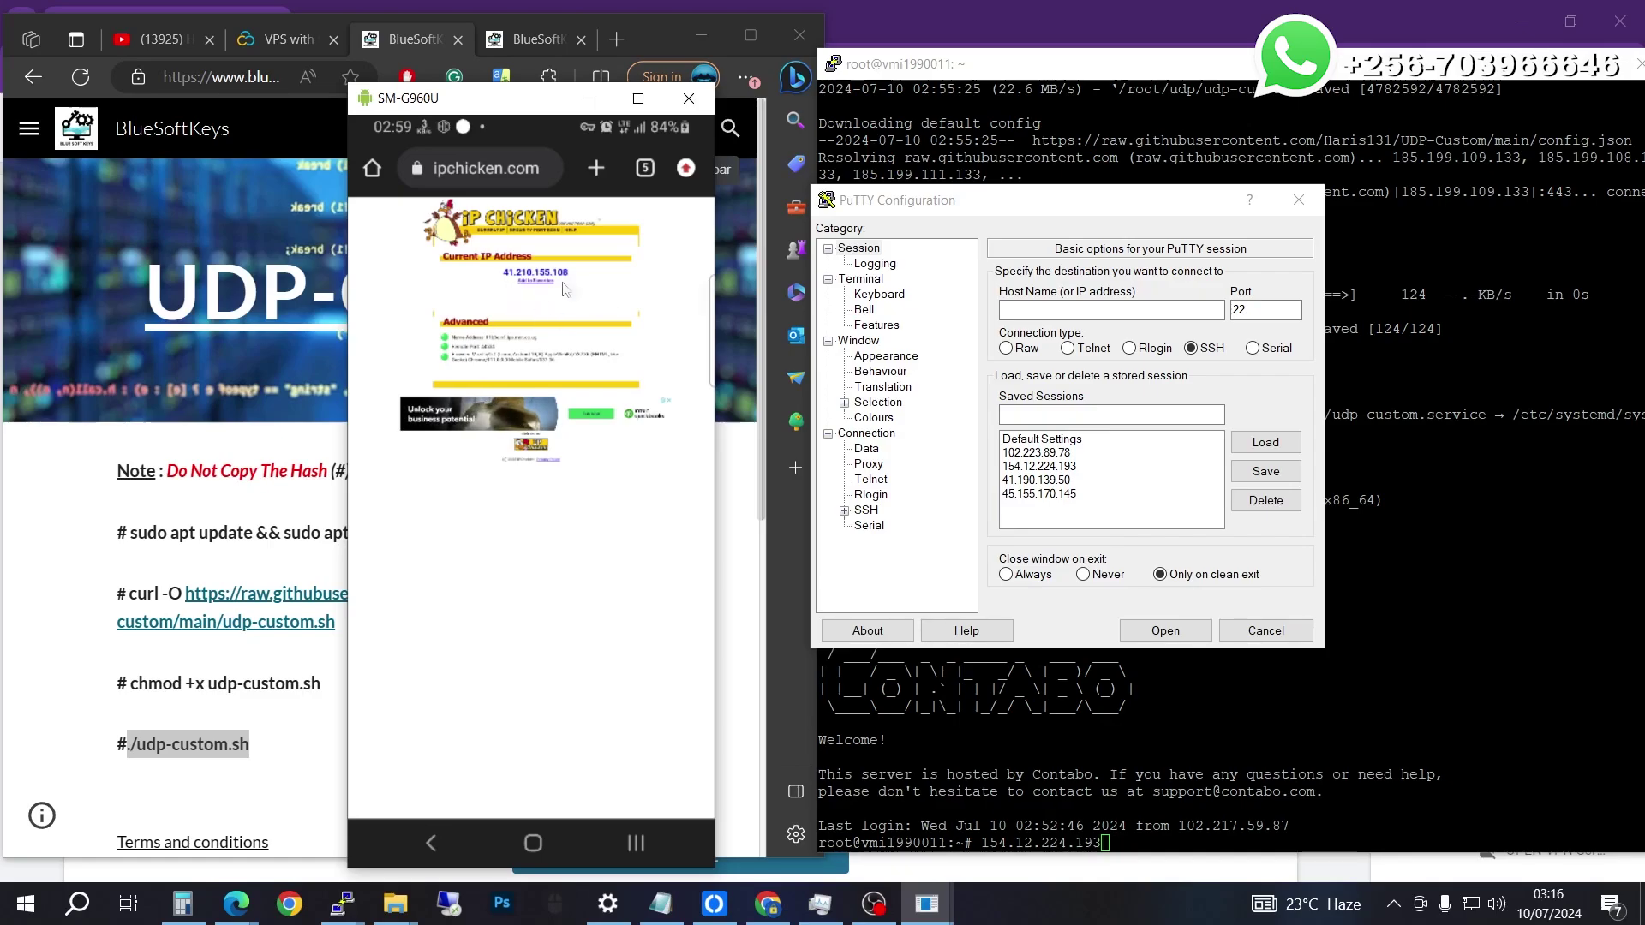
{"action": "left_click_drag", "start_coordinate": [640, 241], "coordinate": [621, 619]}
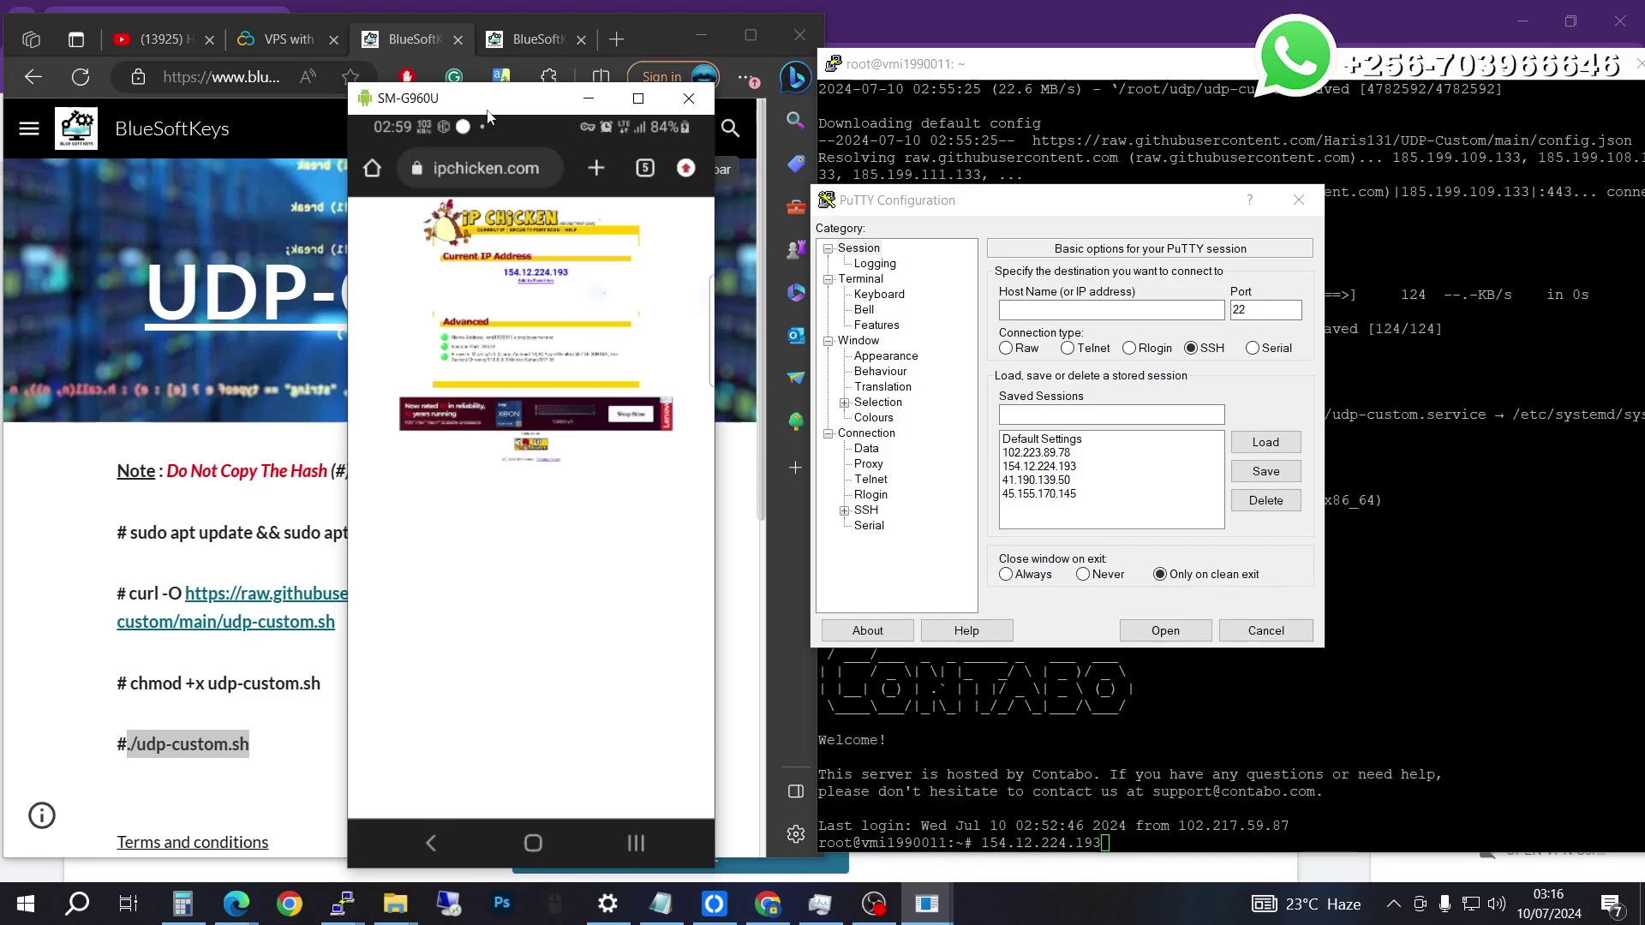
{"action": "left_click_drag", "start_coordinate": [488, 111], "coordinate": [586, 122]}
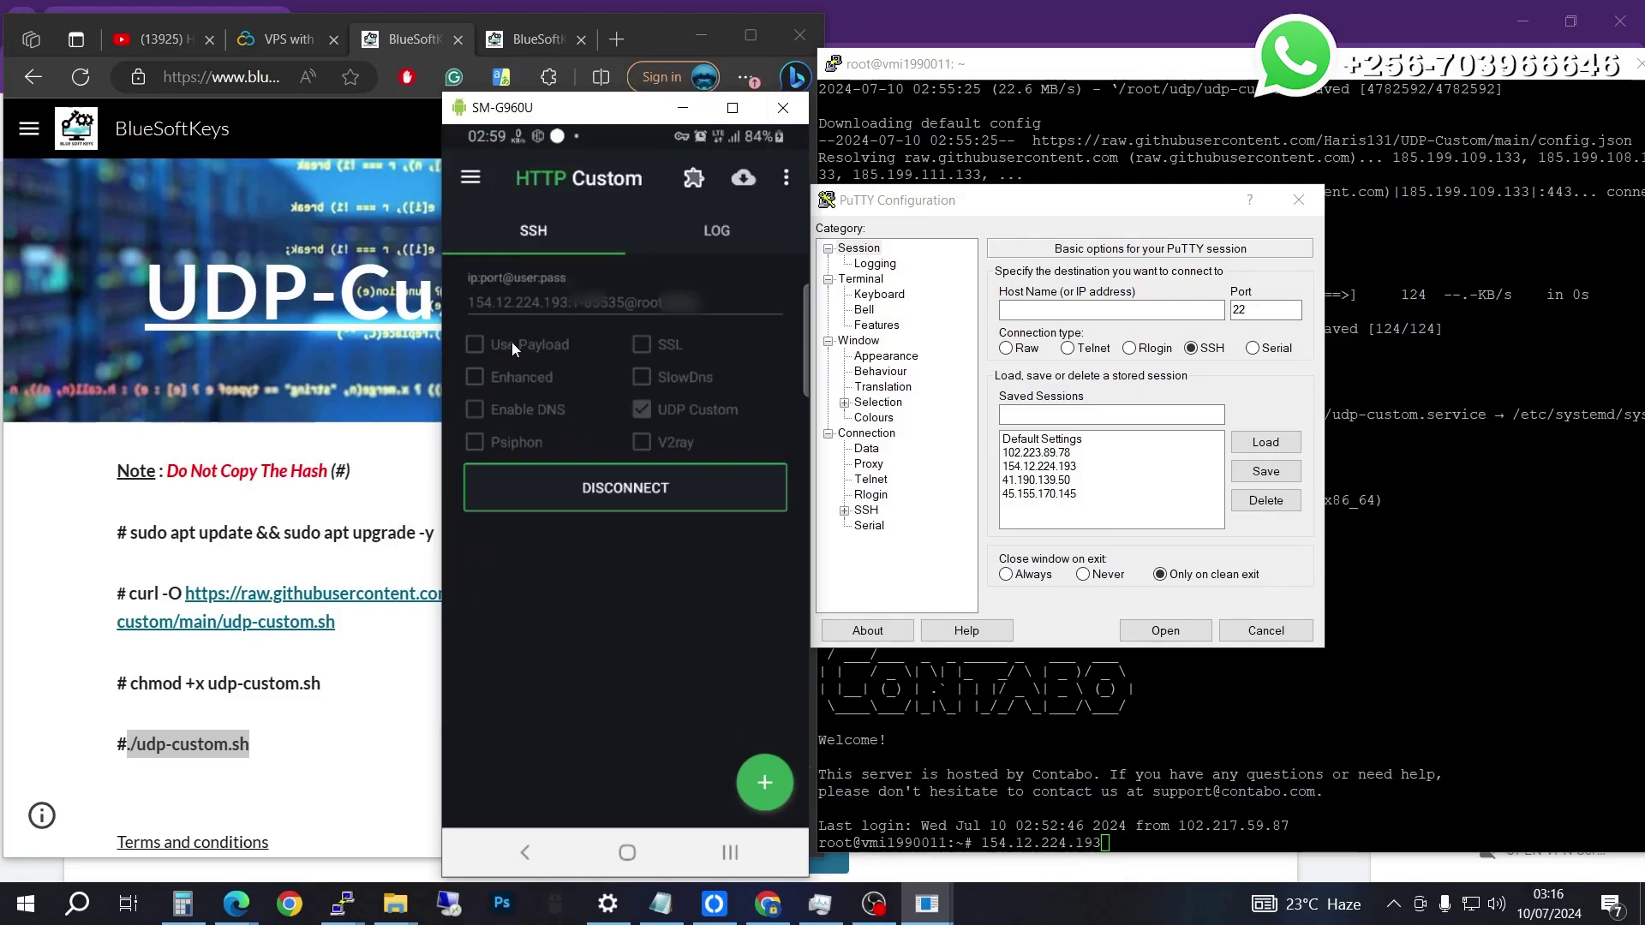
Disconnect the tunnel, switch on Enable DNS alongside UDP Custom, and reconnect to the VPS
{"action": "left_click", "coordinate": [689, 496]}
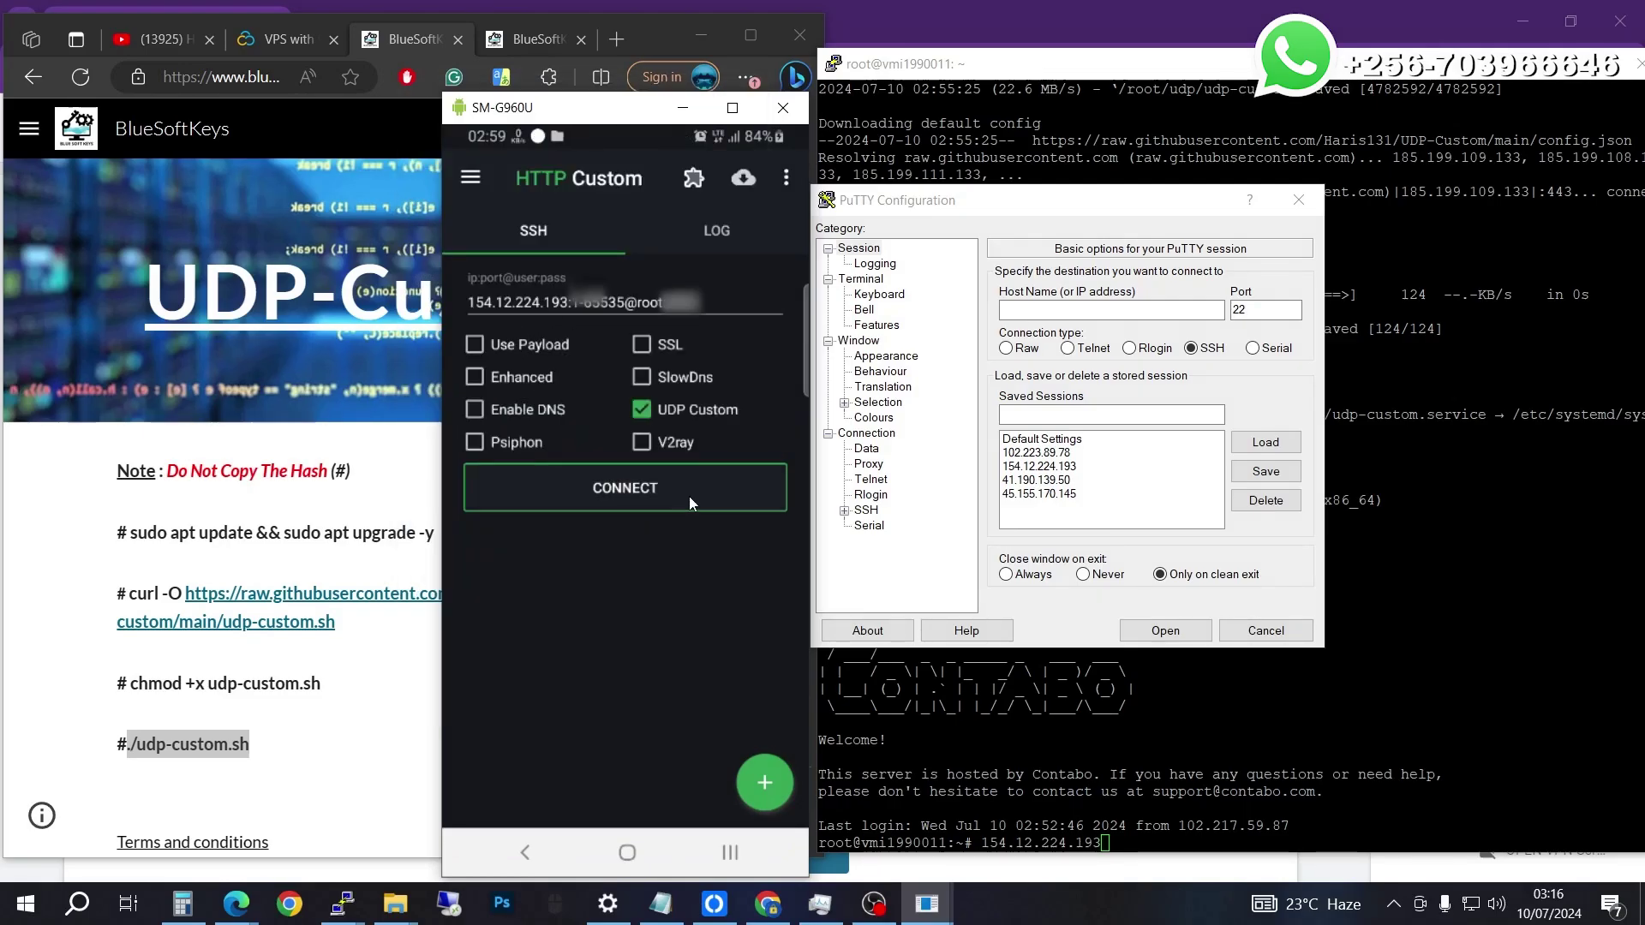
{"action": "left_click", "coordinate": [473, 411]}
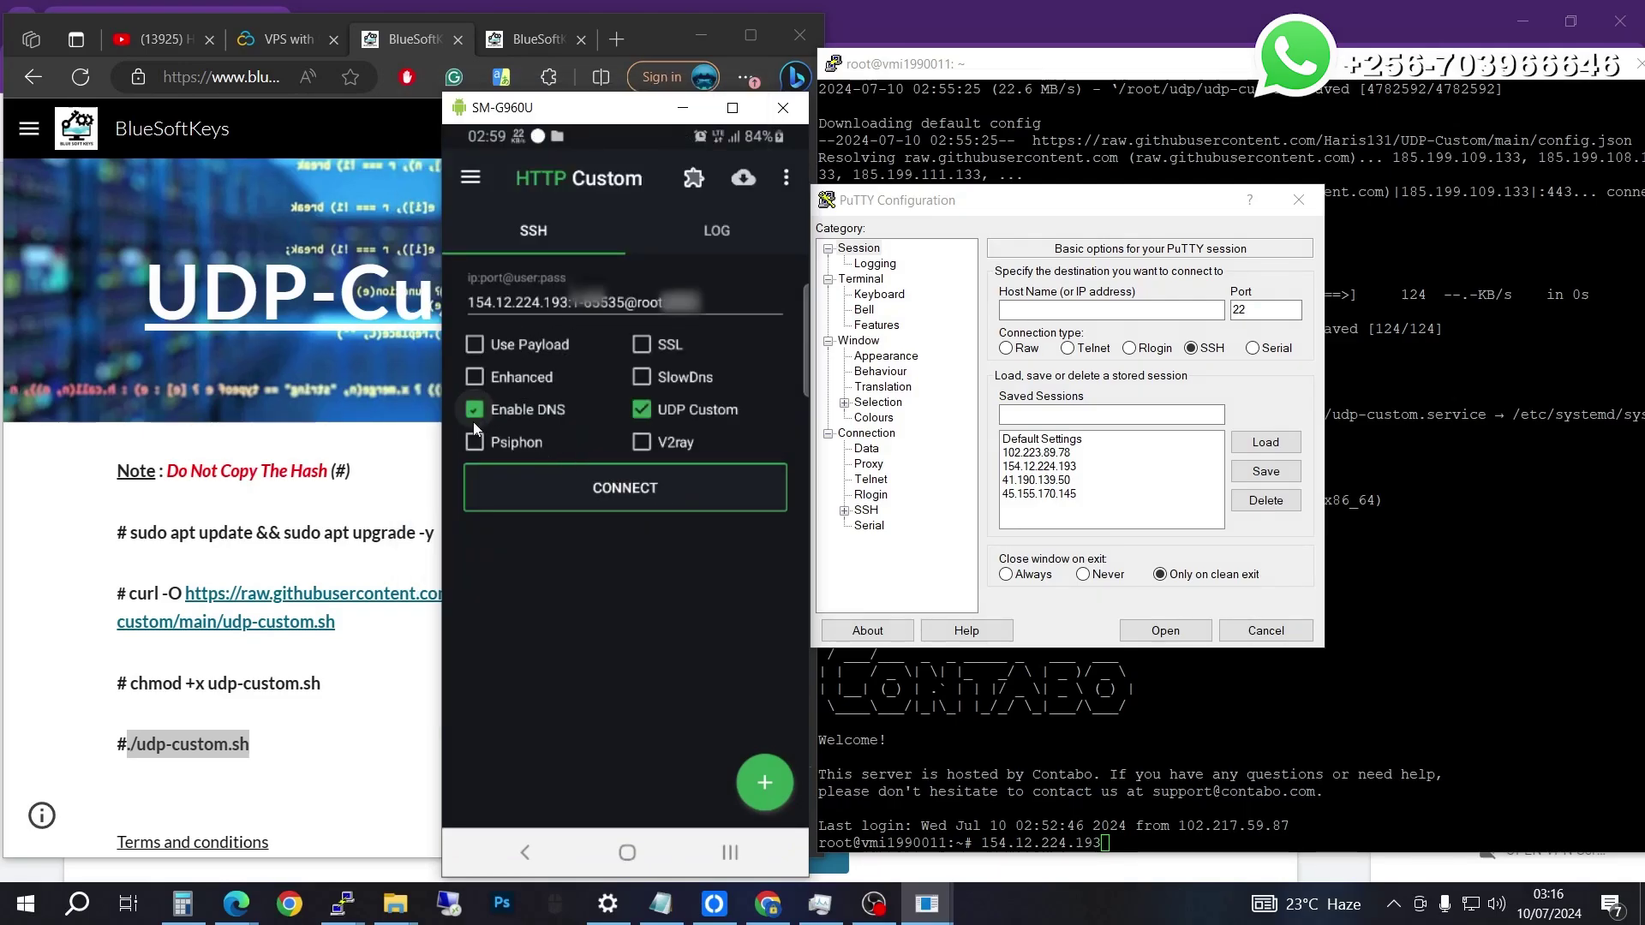
{"action": "left_click", "coordinate": [625, 497]}
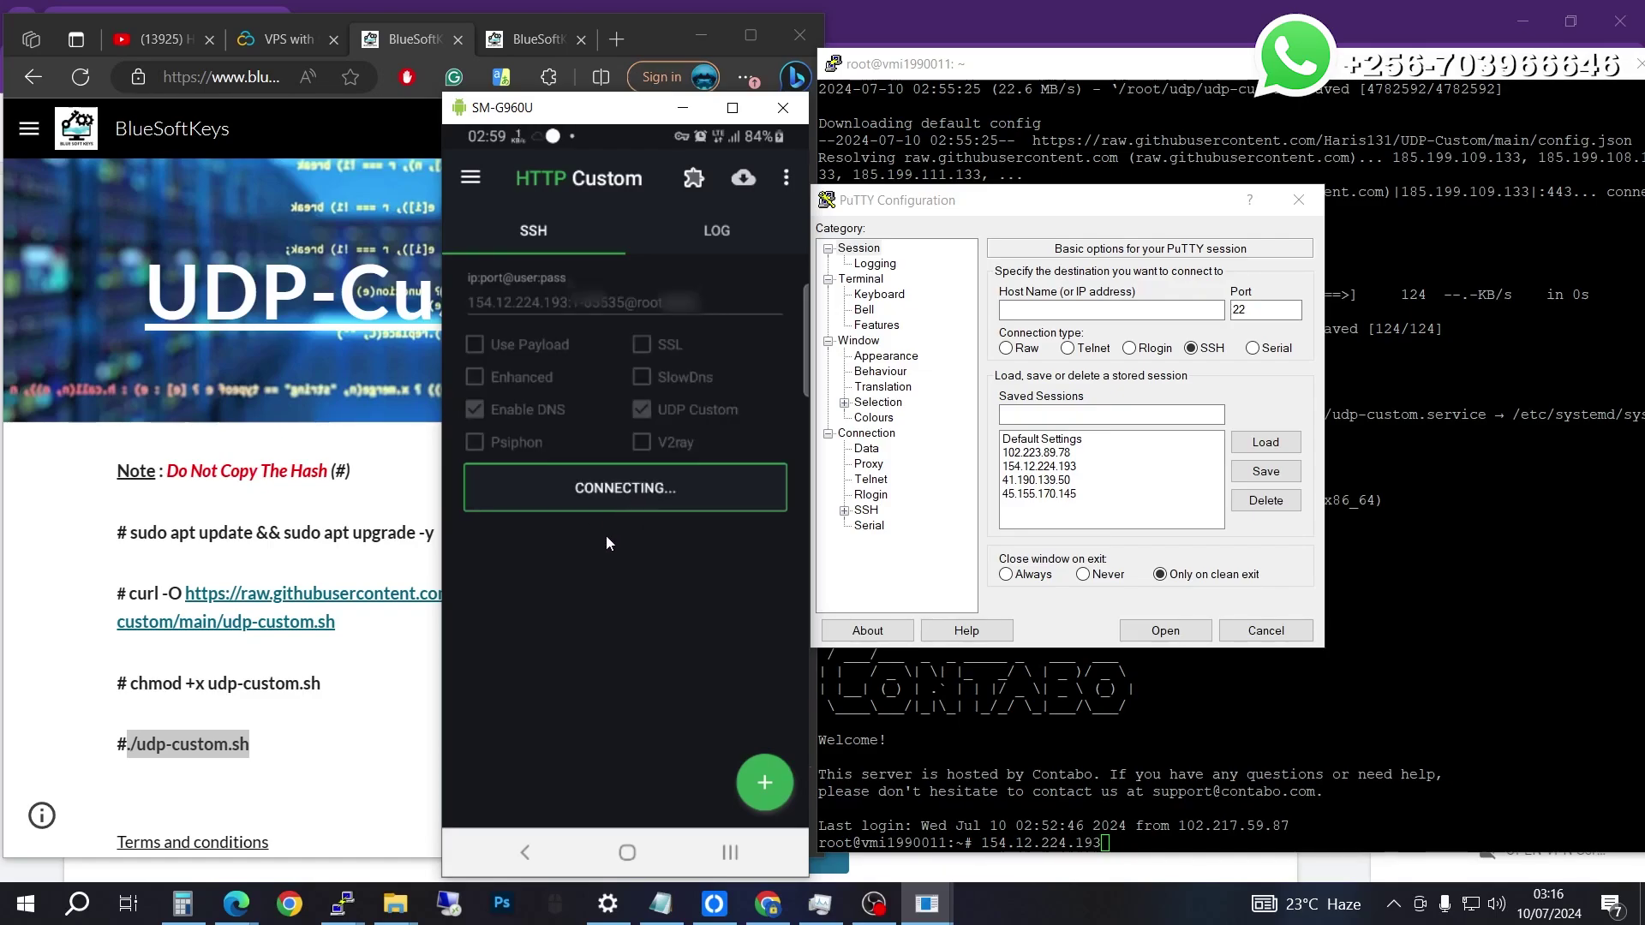